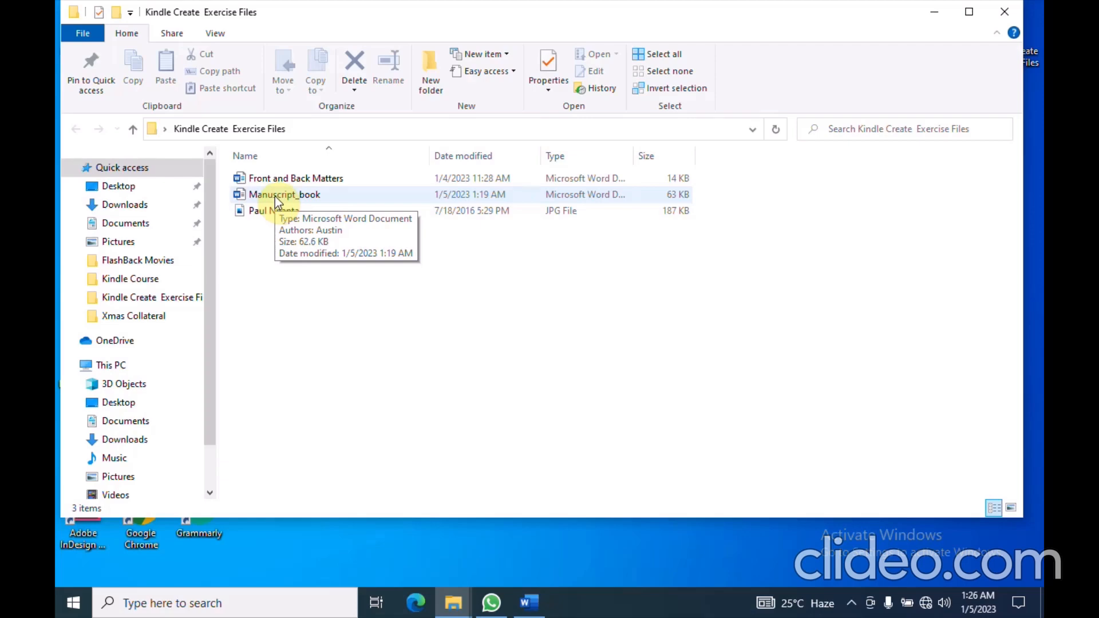
double_click(275, 196)
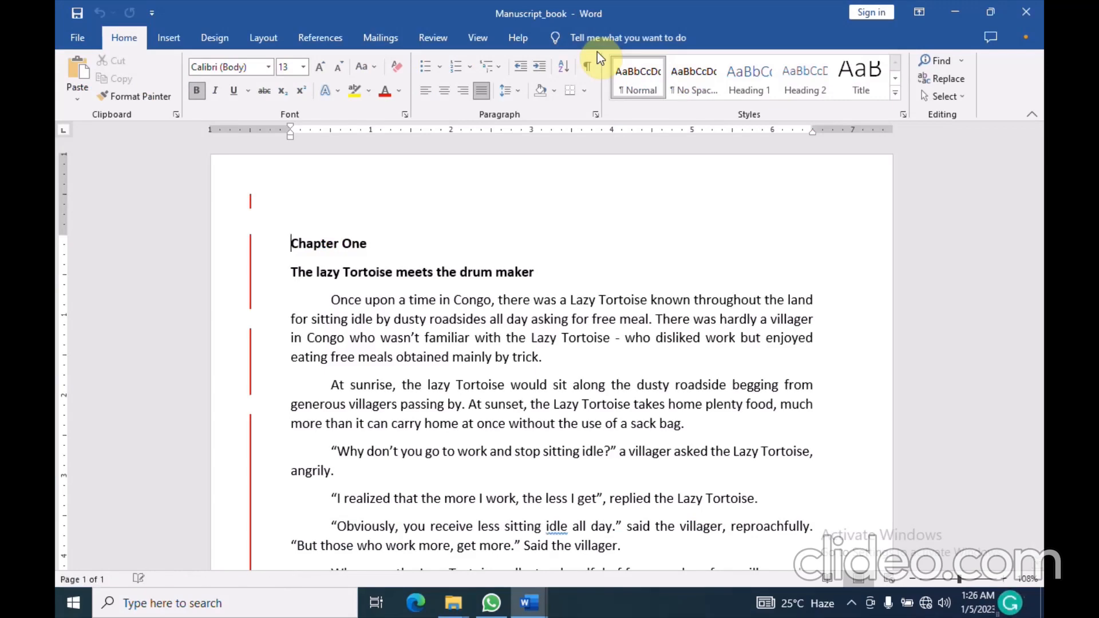
scroll(600, 303, "down", 5)
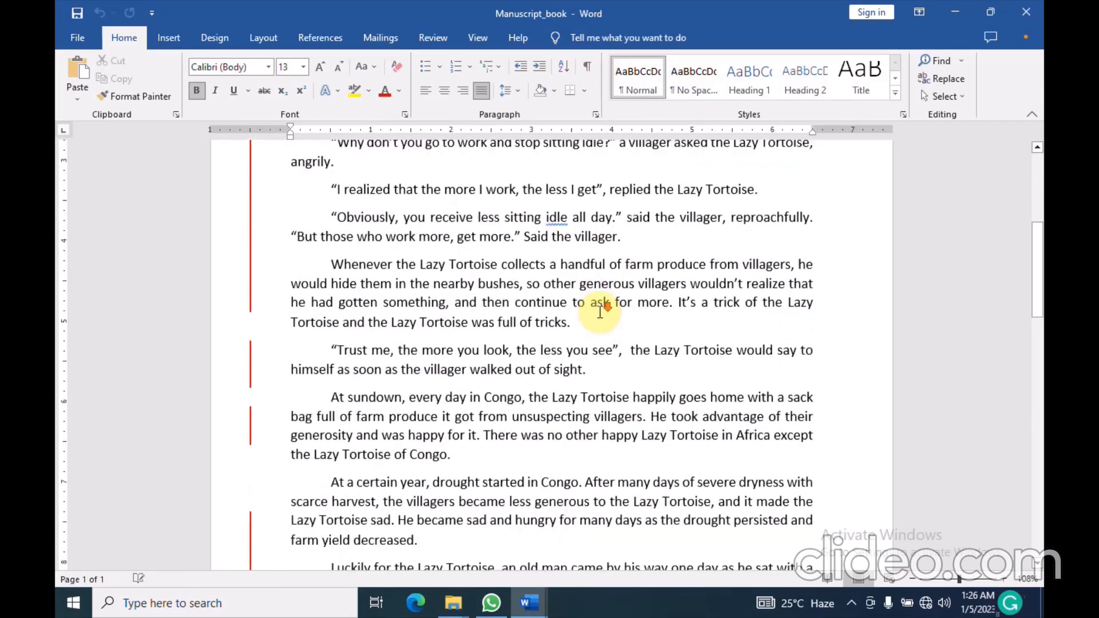
scroll(600, 312, "down", 3)
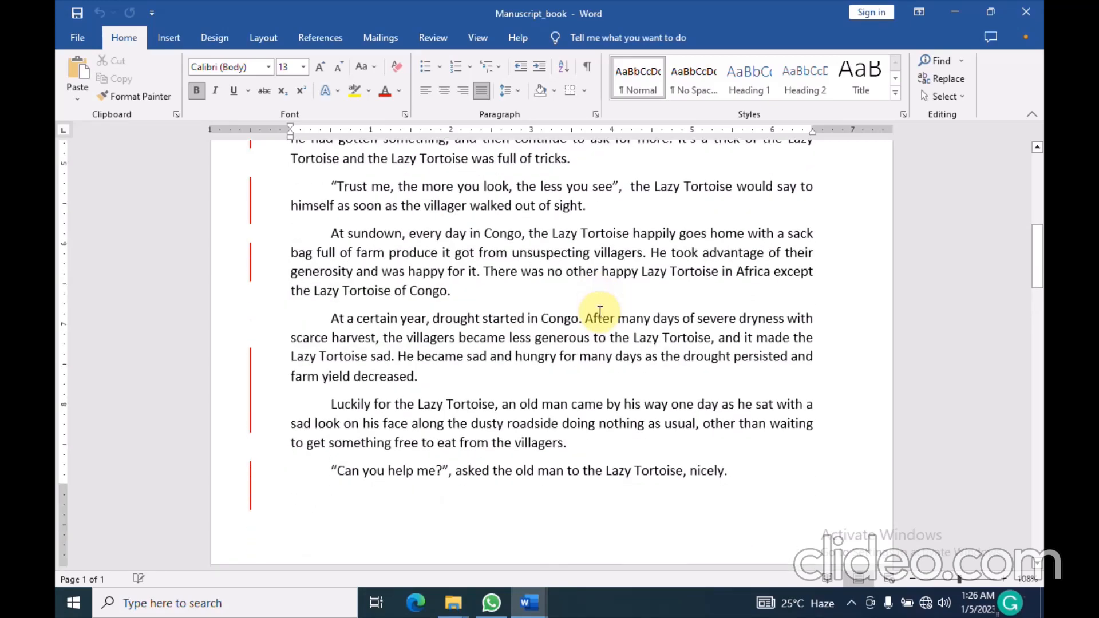
scroll(600, 312, "down", 1)
scroll(600, 312, "up", 7)
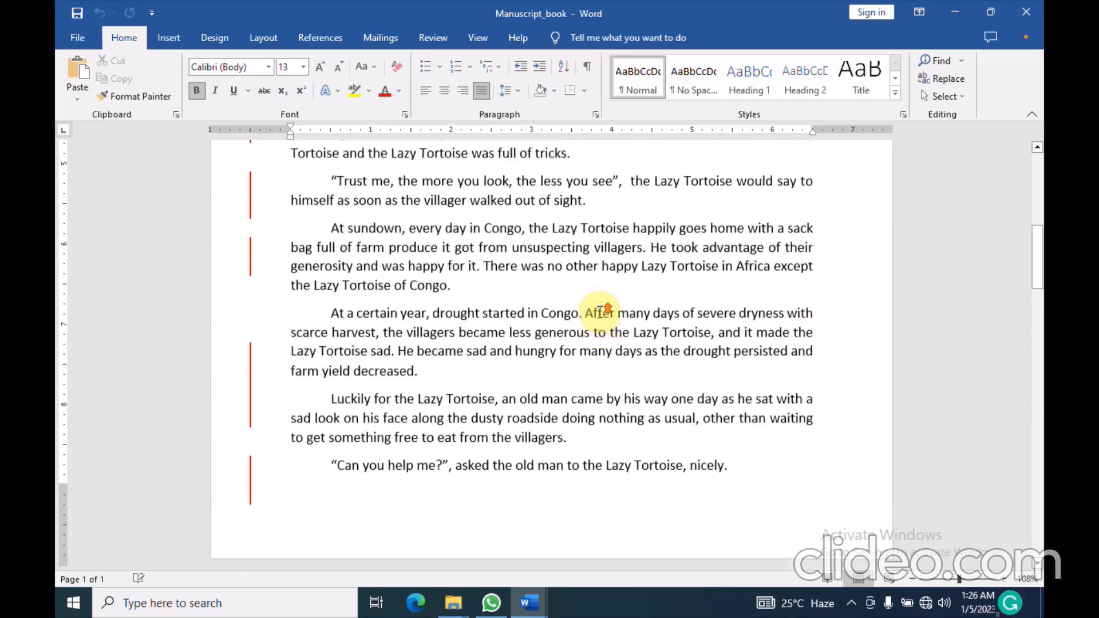
scroll(600, 312, "down", 8)
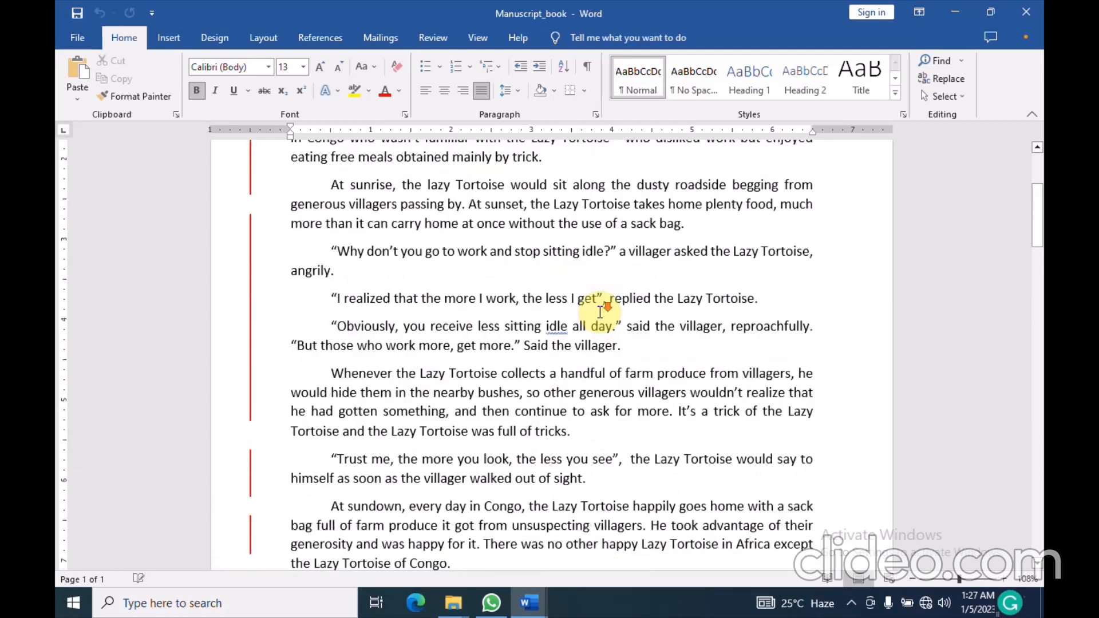
scroll(599, 312, "up", 4)
scroll(600, 312, "up", 7)
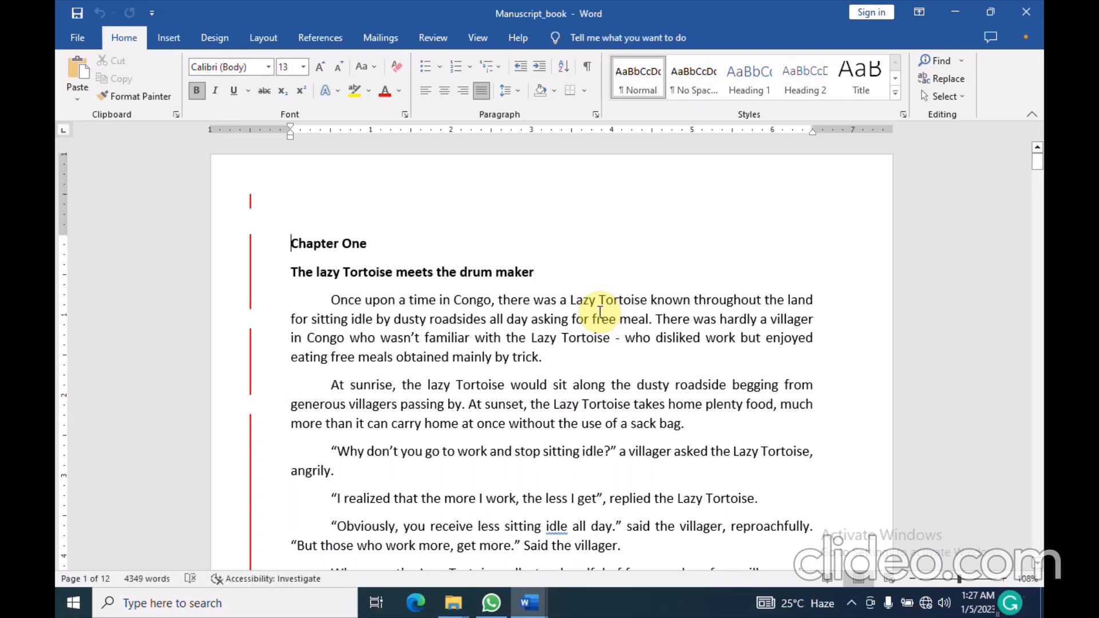
left_click(1036, 12)
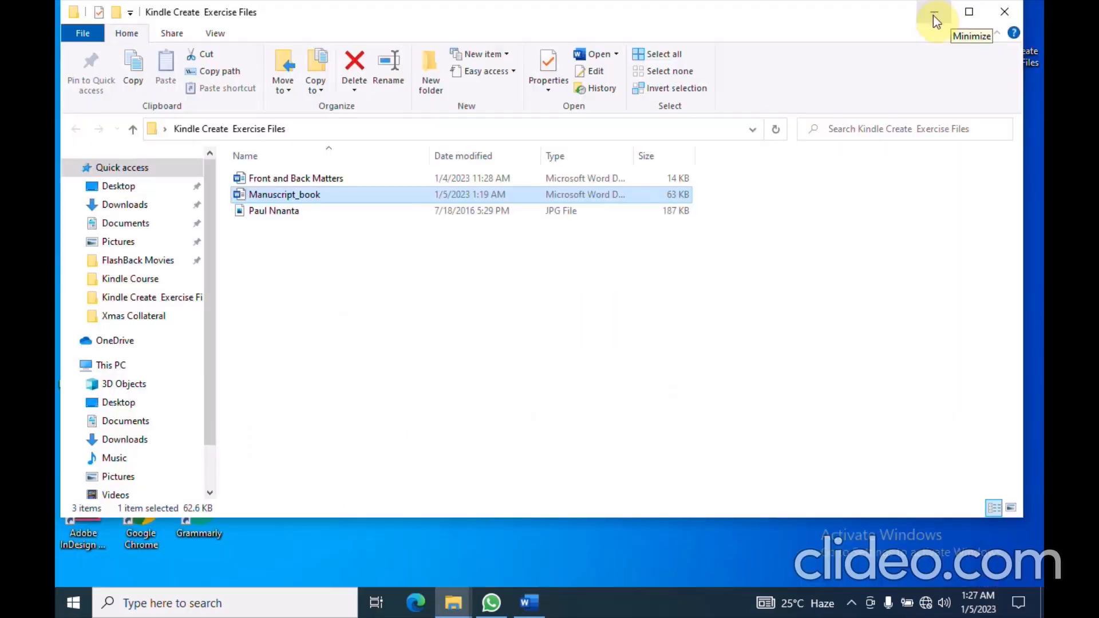
Hide the Explorer window, launch Kindle Create and choose Create new to reach the reflowable format screen
left_click(933, 14)
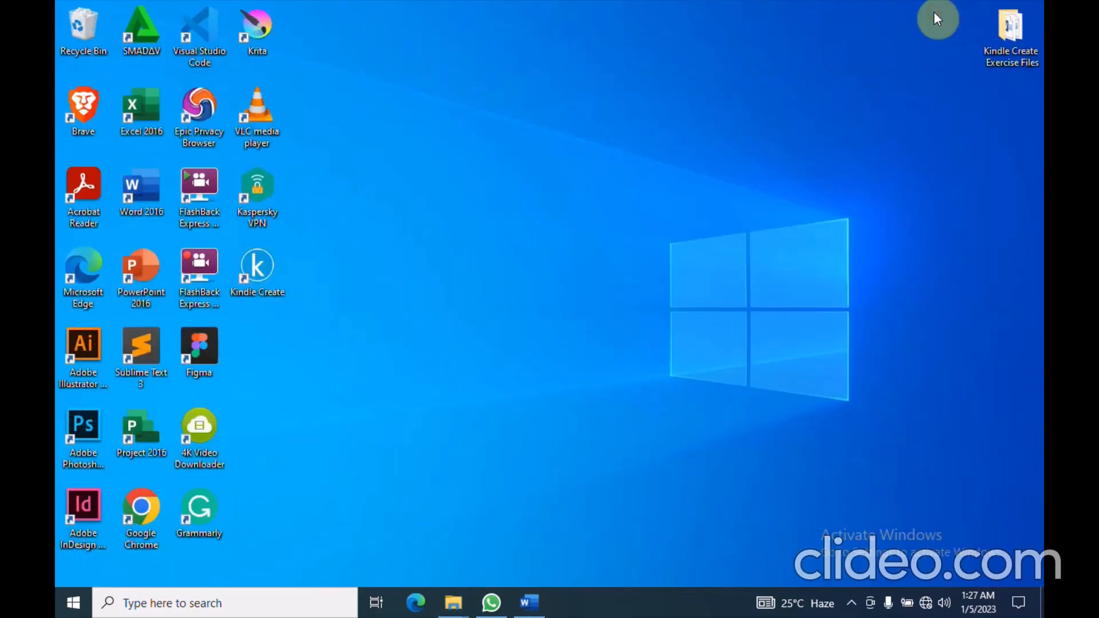
double_click(257, 266)
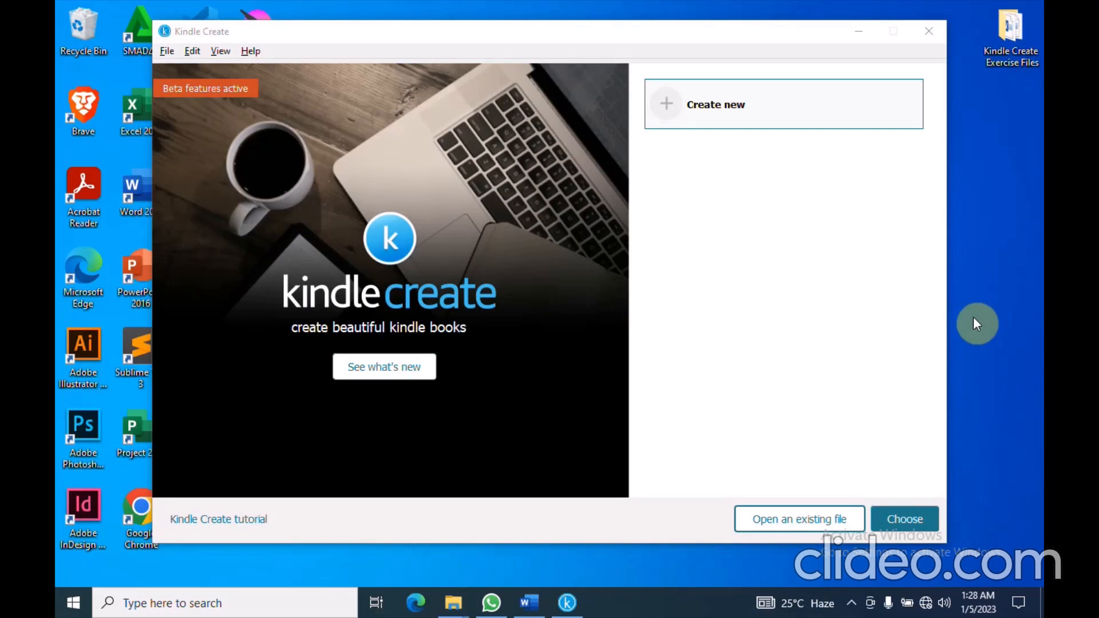
left_click(912, 522)
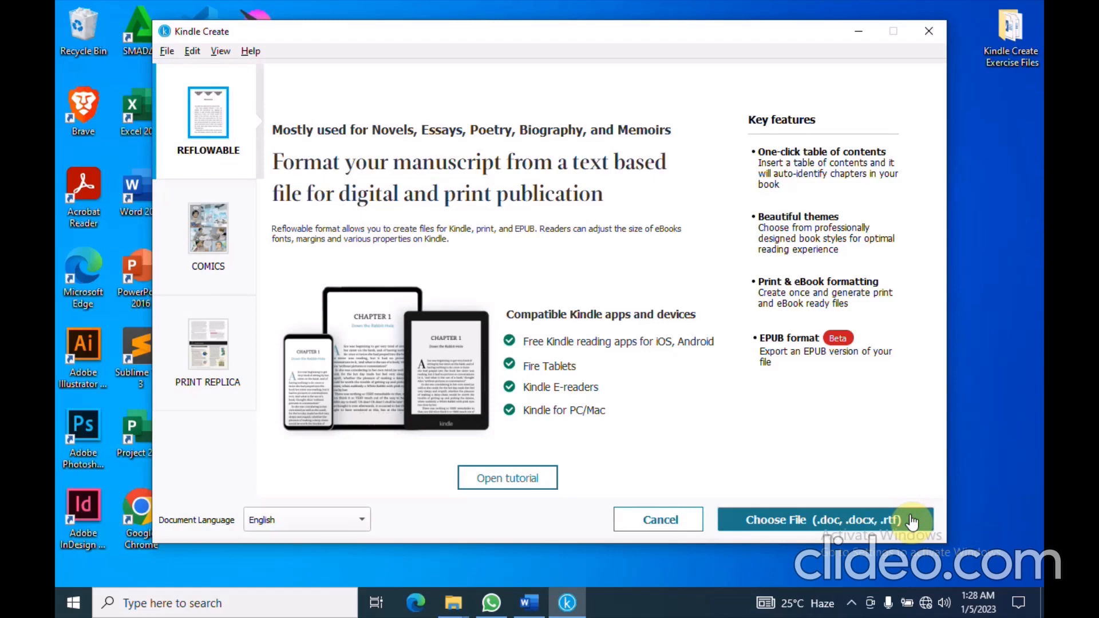
Import Manuscript_book.docx from Desktop > Kindle Create Exercise Files as a reflowable book
left_click(912, 521)
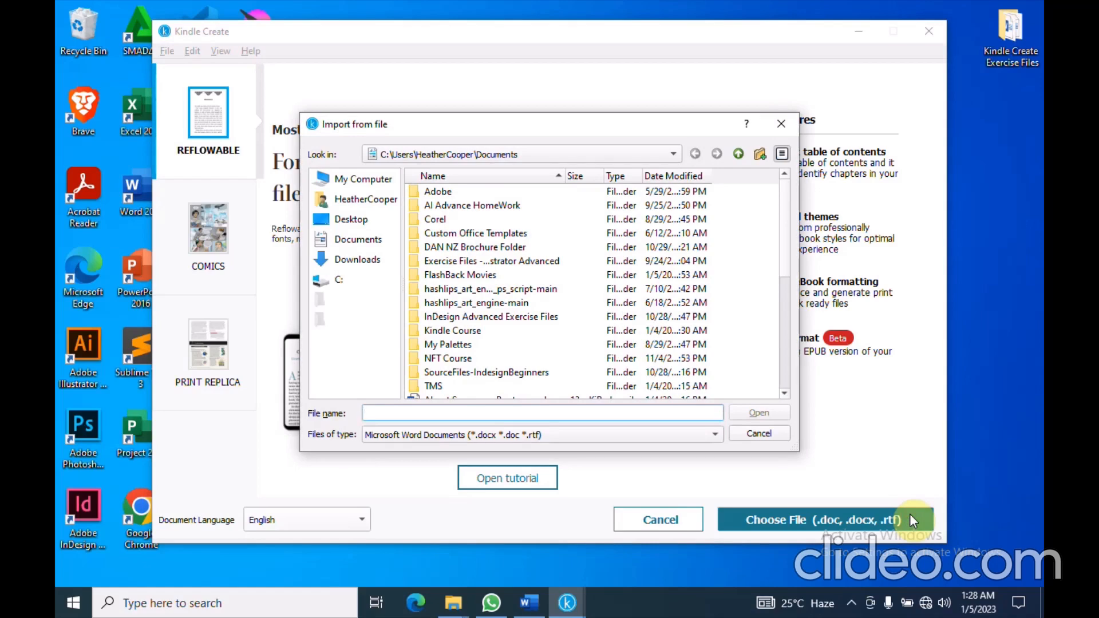
left_click(351, 220)
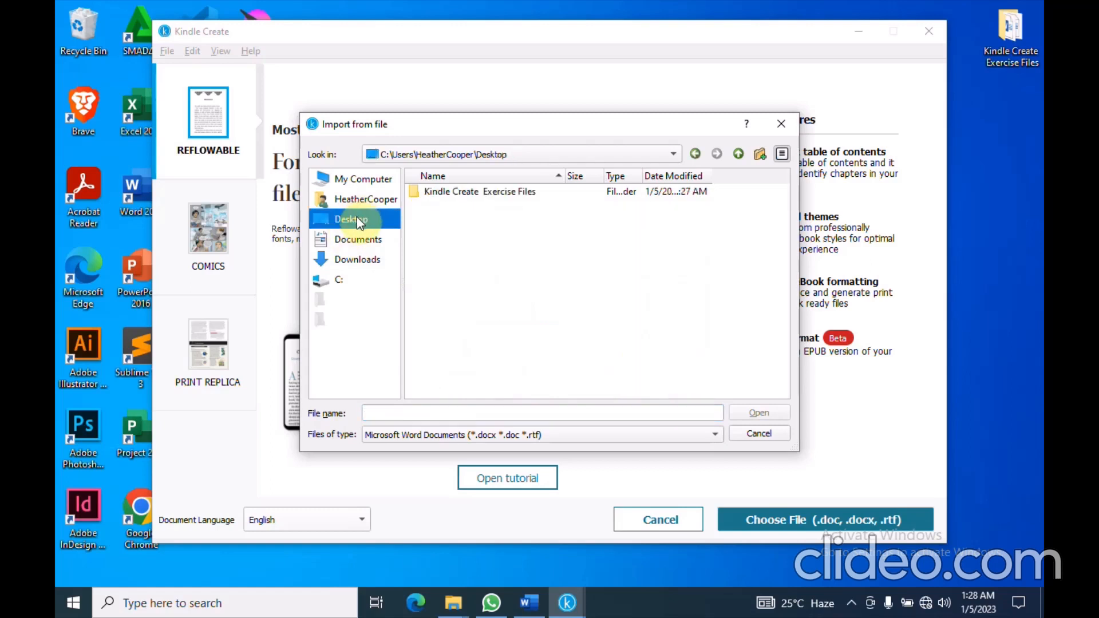
double_click(455, 191)
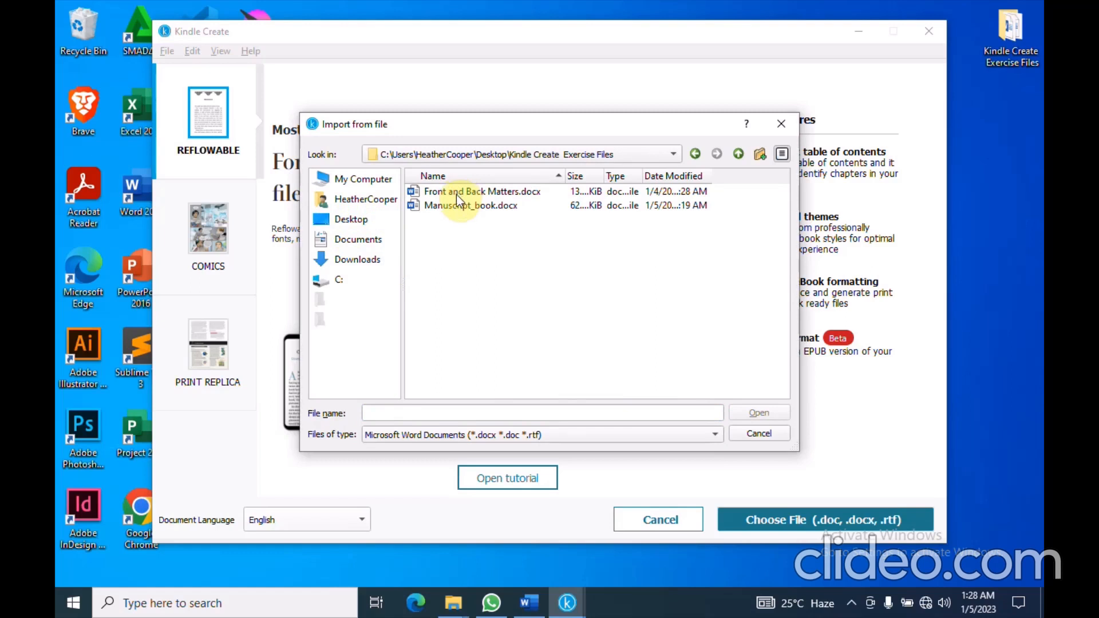
left_click(462, 207)
left_click(757, 413)
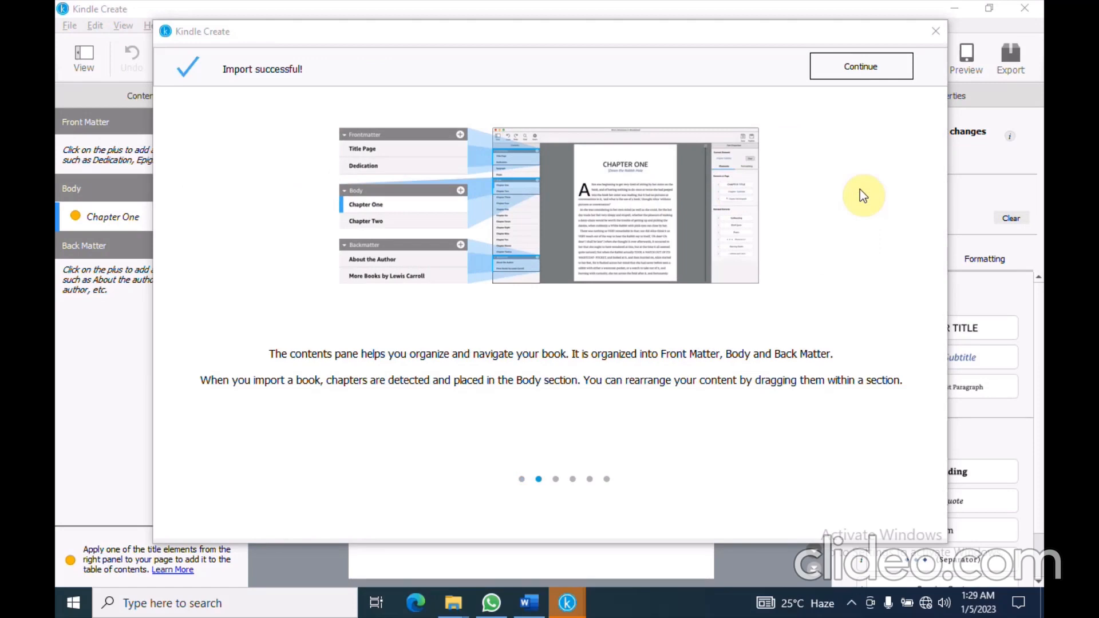
Dismiss the import tips, run automatic chapter title detection, and reject all suggested chapter titles
left_click(857, 59)
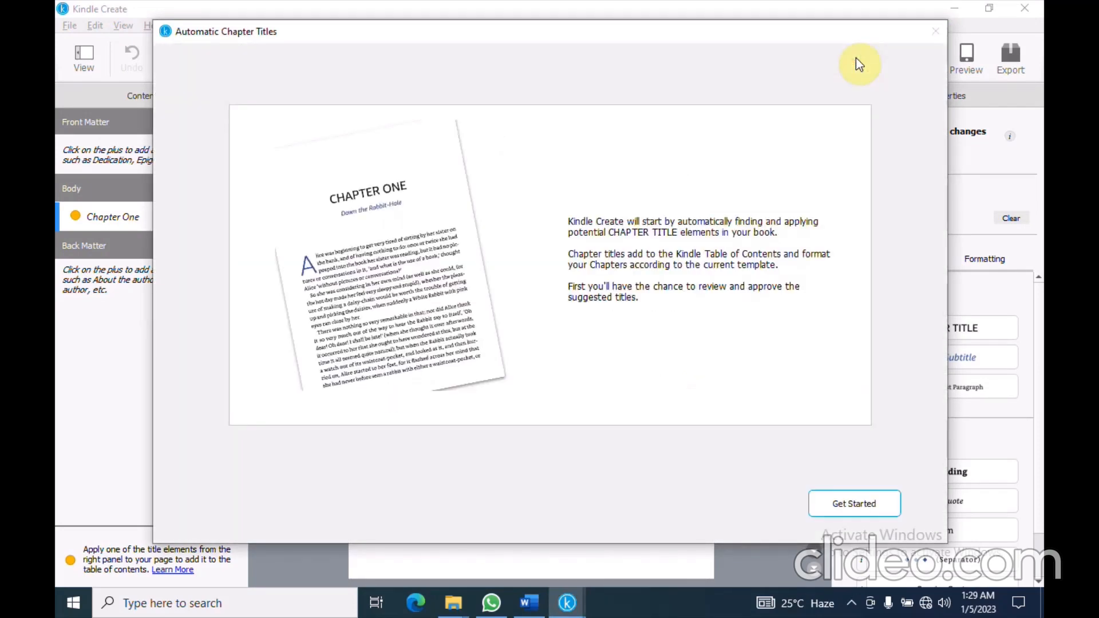
left_click(856, 501)
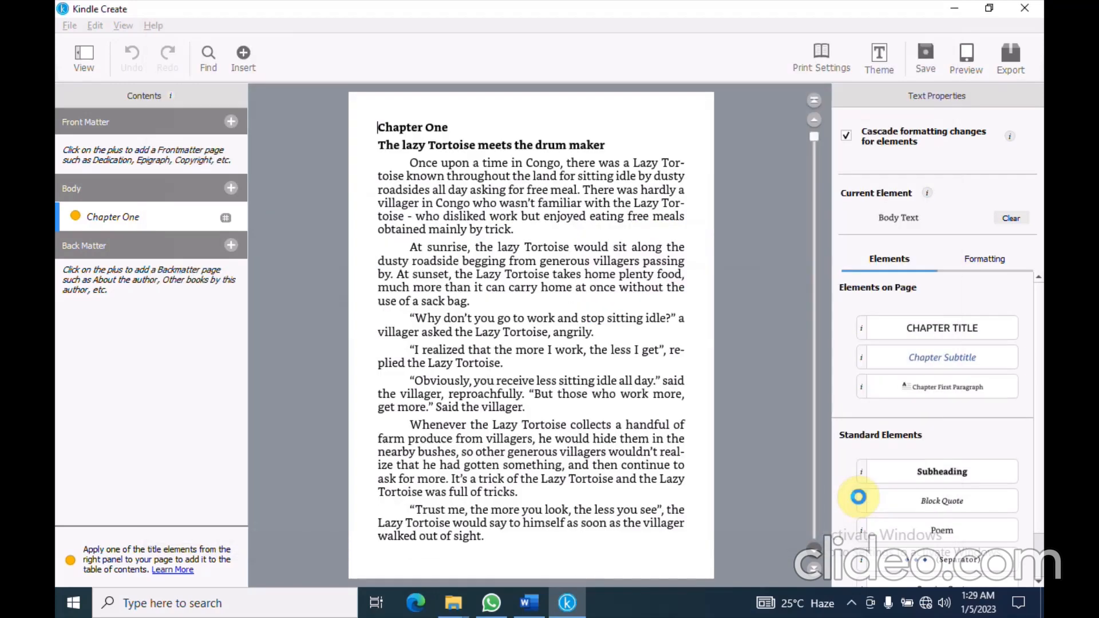
mouse_move(861, 502)
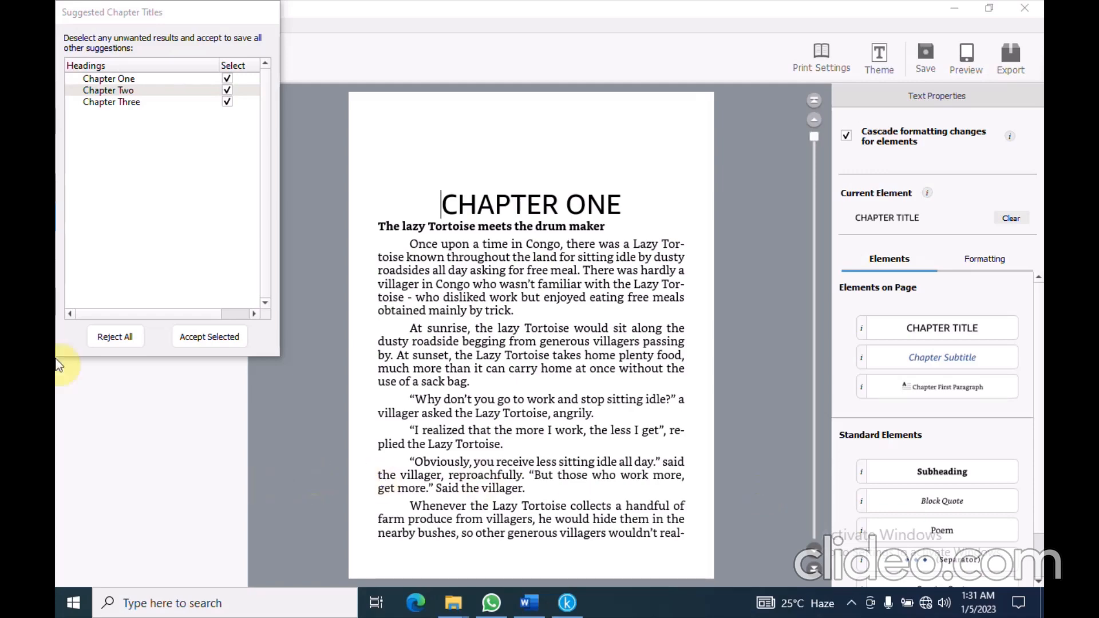
left_click(98, 339)
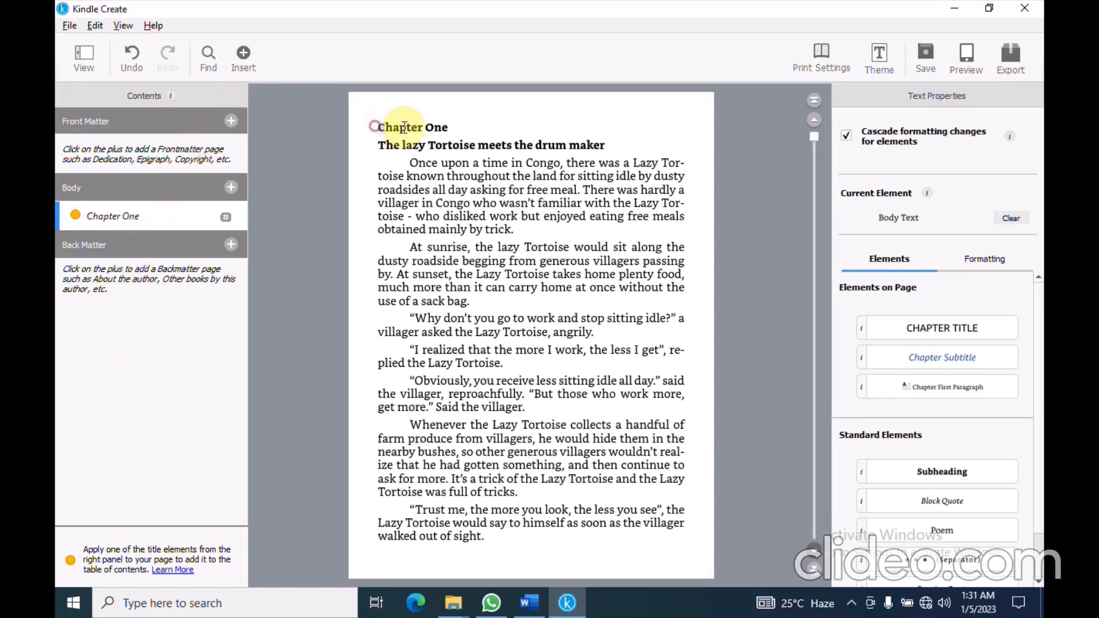
Make the Chapter One heading a Chapter Title and 'The lazy Tortoise meets the drum maker' its Chapter Subtitle
left_click_drag(376, 127, 448, 127)
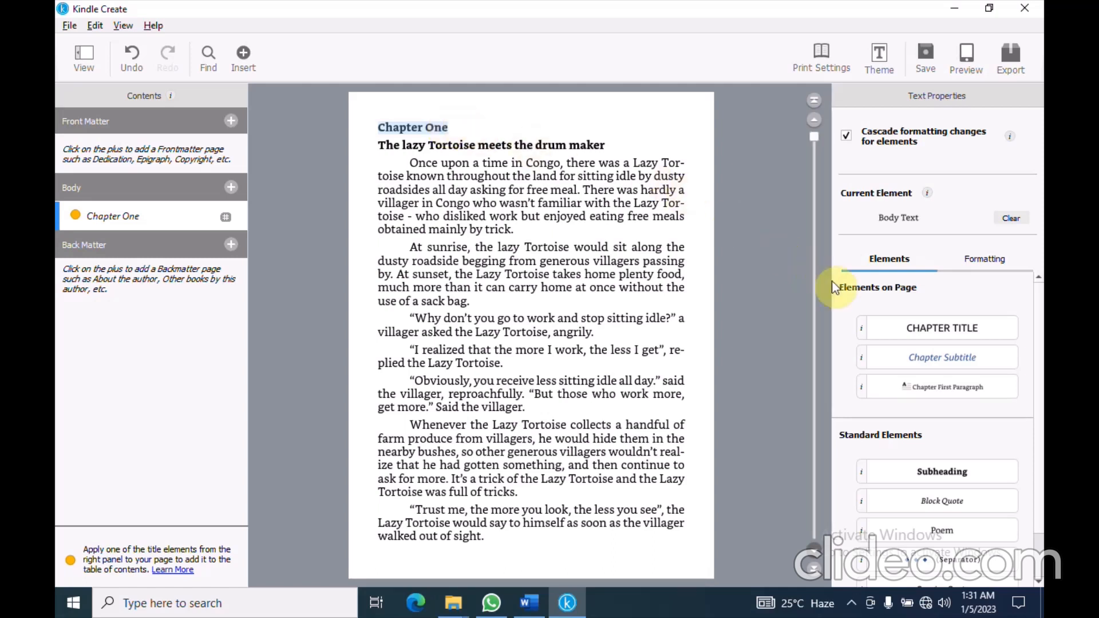
left_click(929, 327)
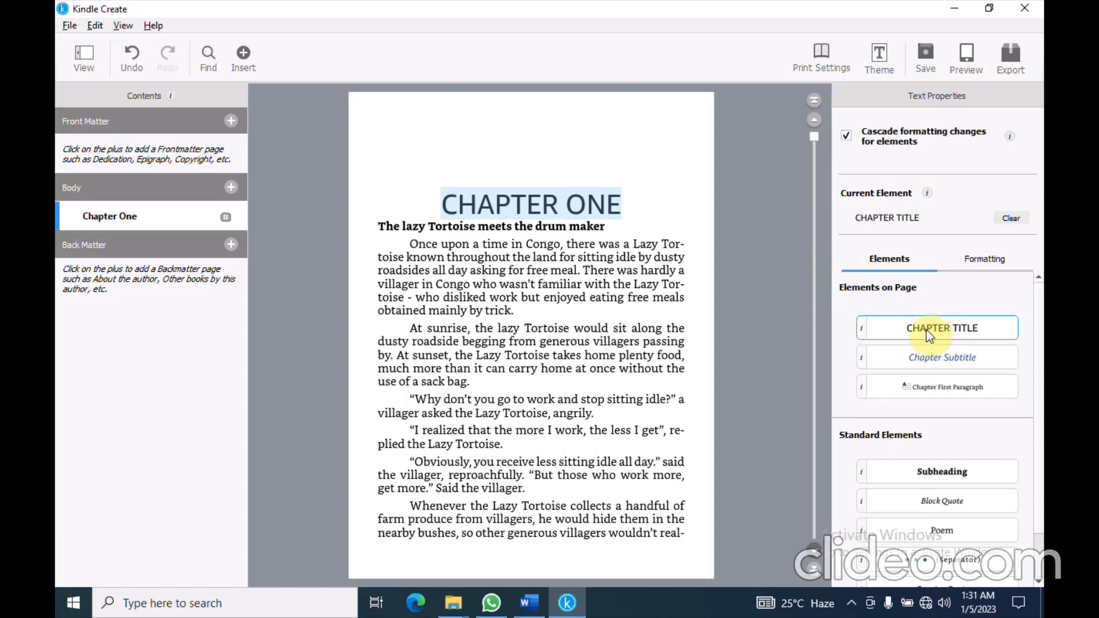
left_click(375, 226)
left_click_drag(375, 226, 608, 226)
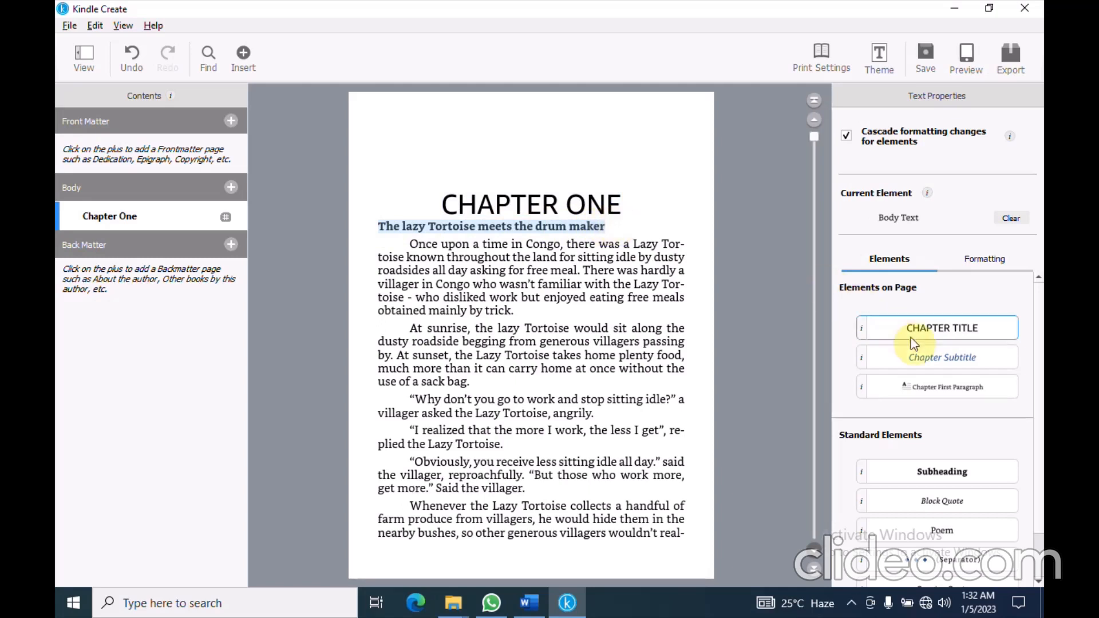
left_click(937, 361)
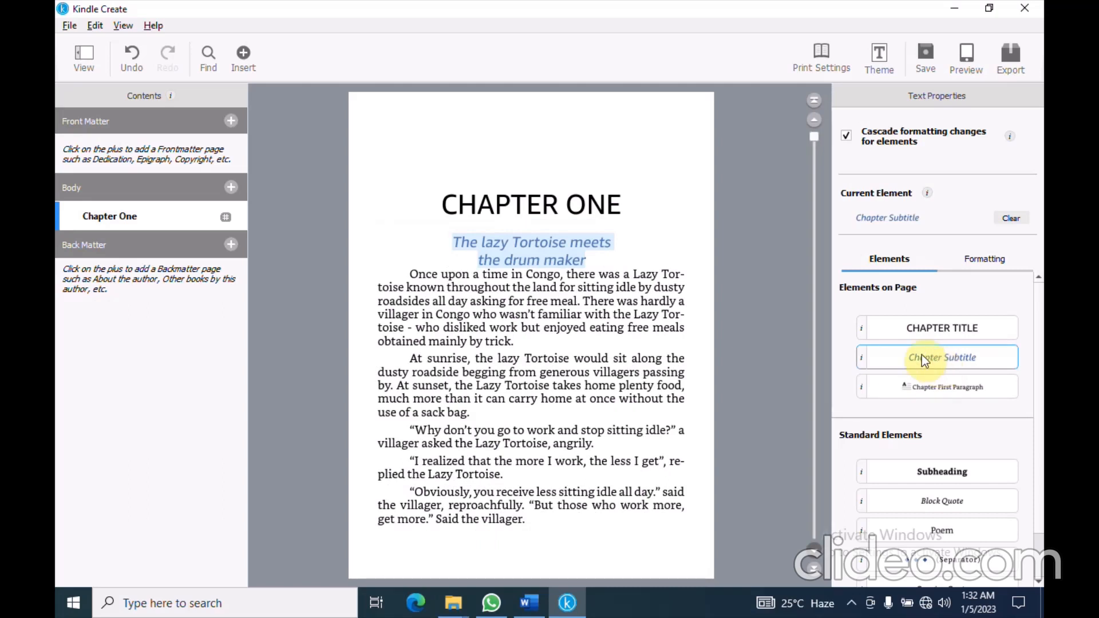
Give Chapter One's opening paragraph the Chapter First Paragraph drop-cap style
left_click(410, 274)
left_click_drag(410, 274, 529, 341)
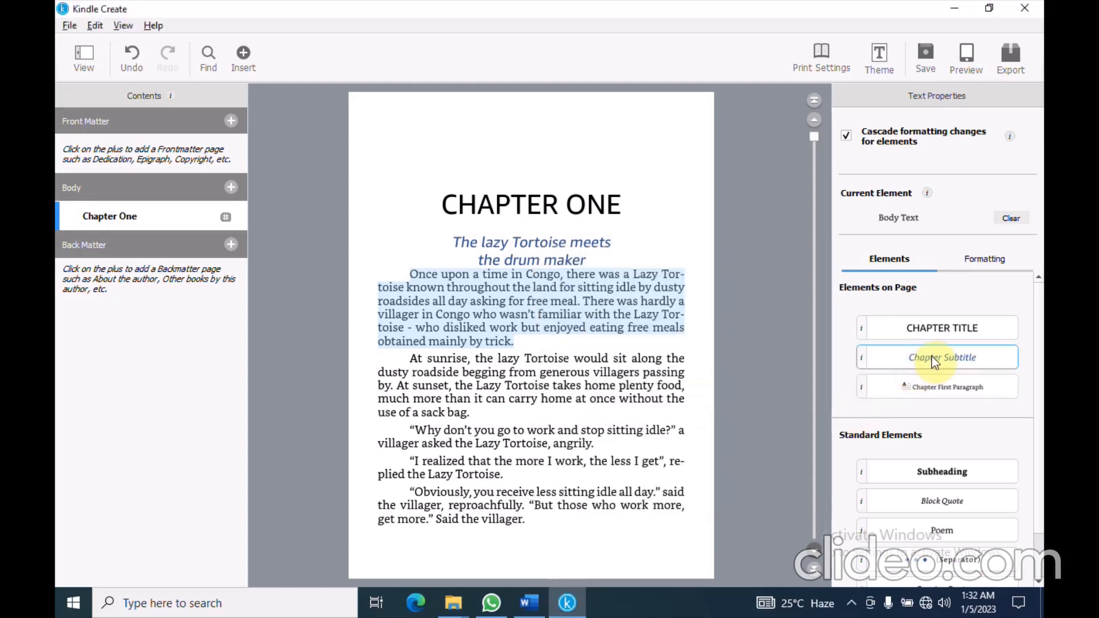
left_click(951, 392)
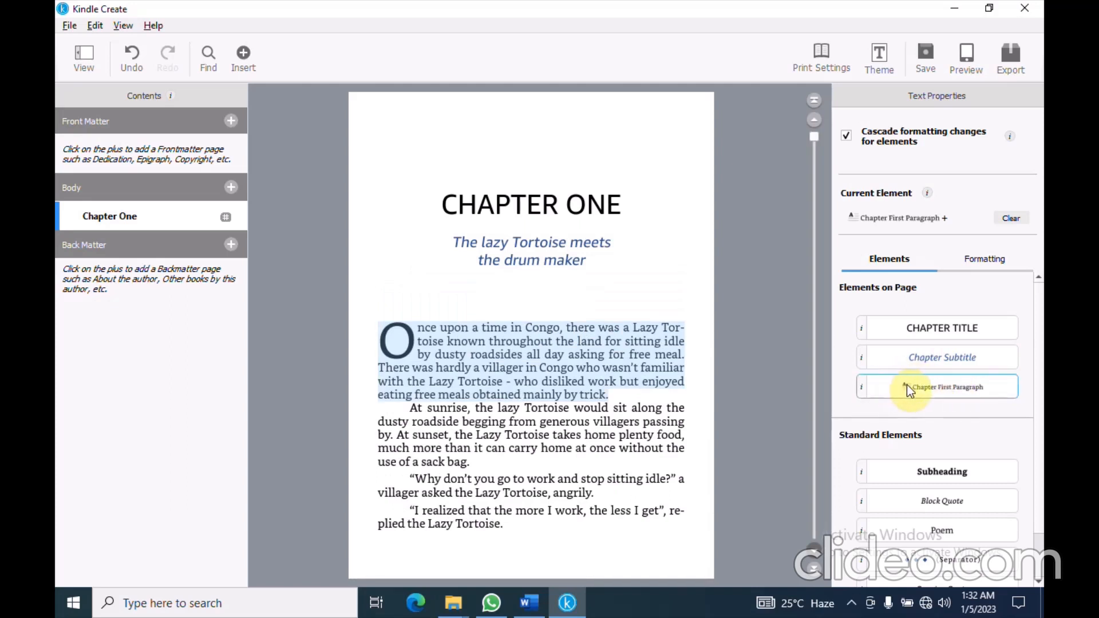
left_click(658, 273)
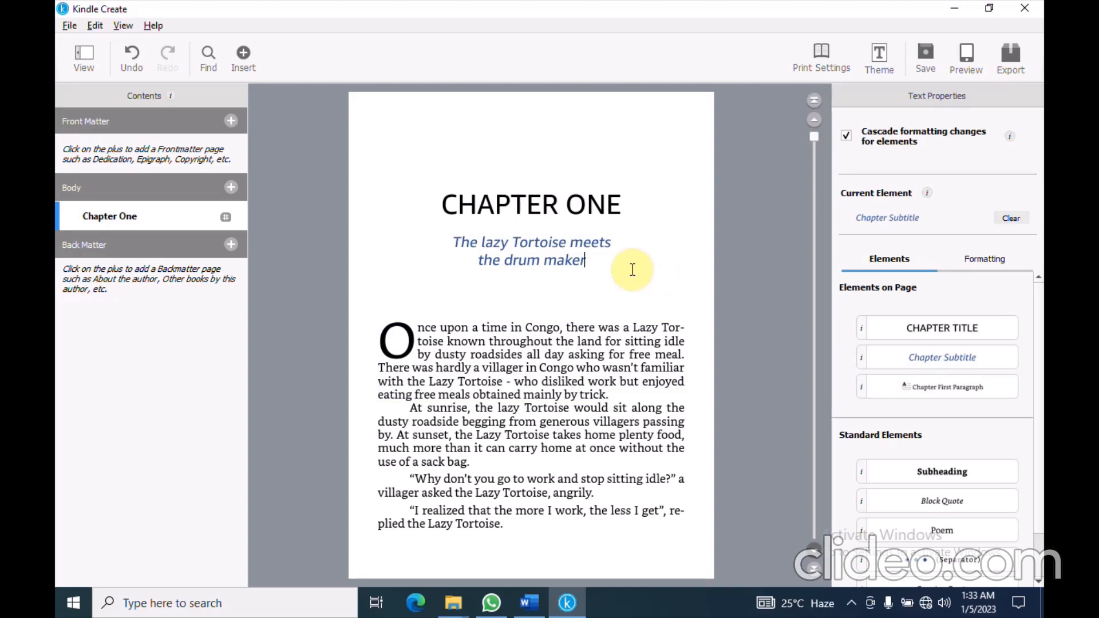
Set the font colour of the subtitle 'The lazy Tortoise meets the drum maker' to black
left_click_drag(596, 265, 450, 235)
left_click(984, 259)
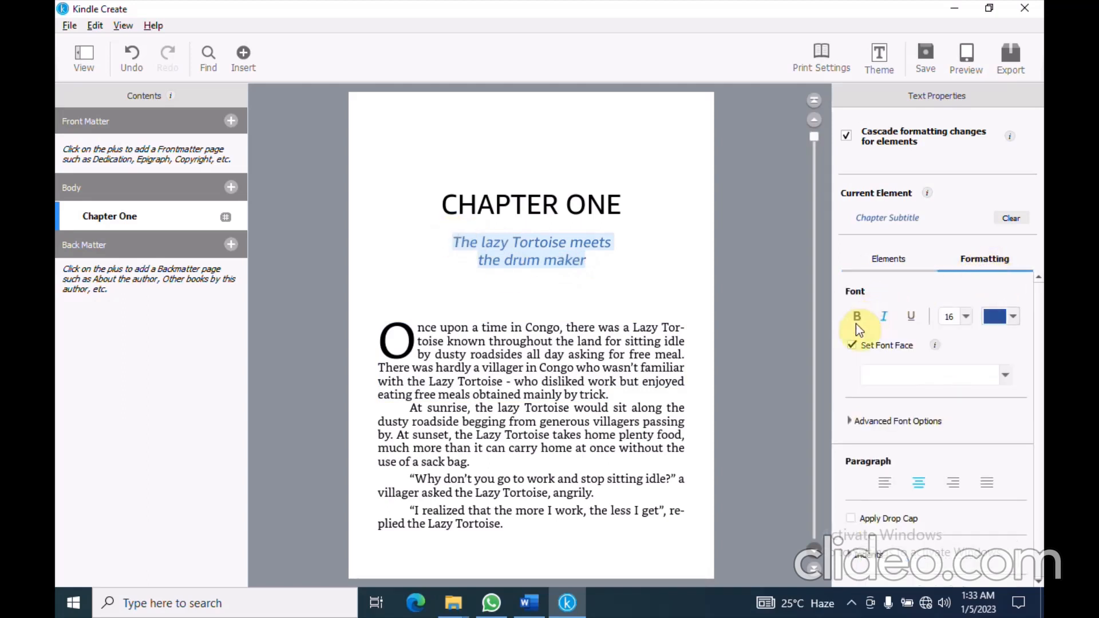
left_click(1014, 317)
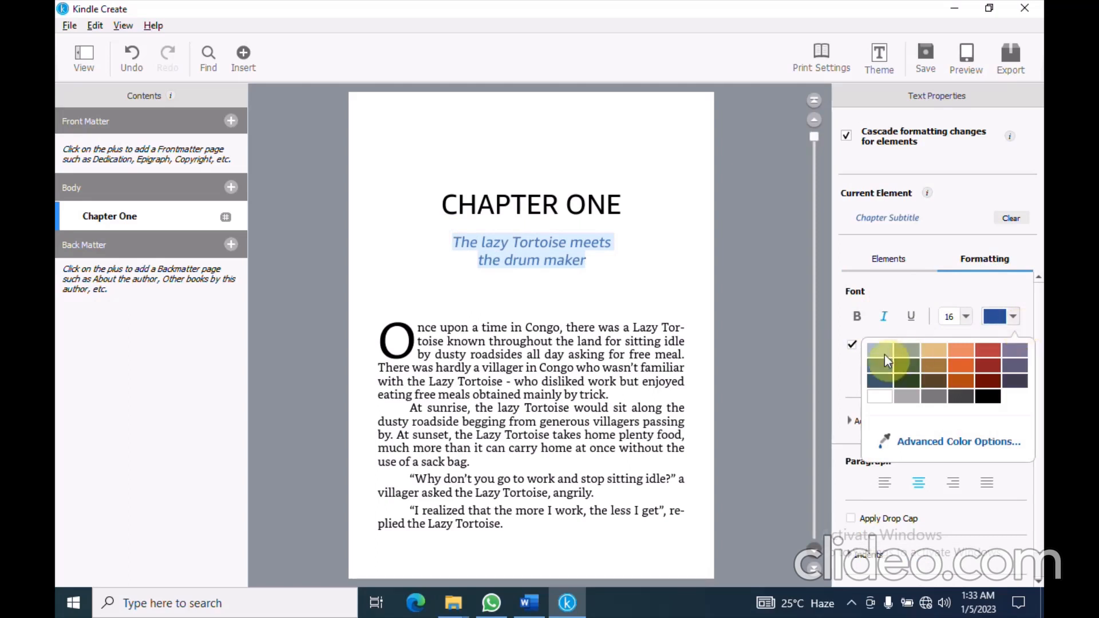
left_click(995, 398)
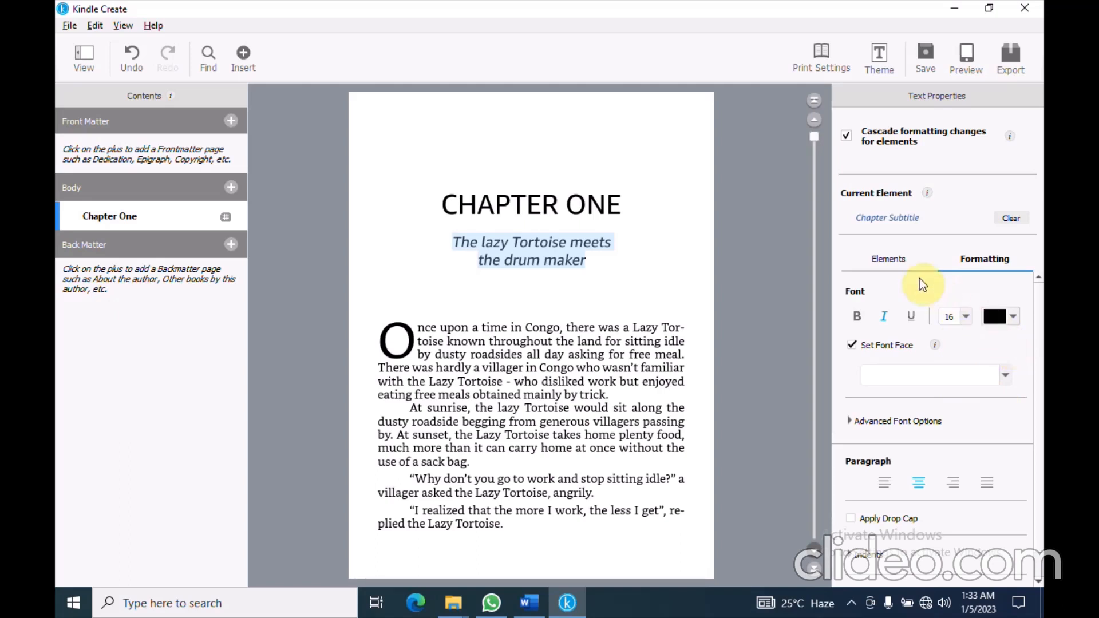
left_click(891, 259)
left_click(771, 250)
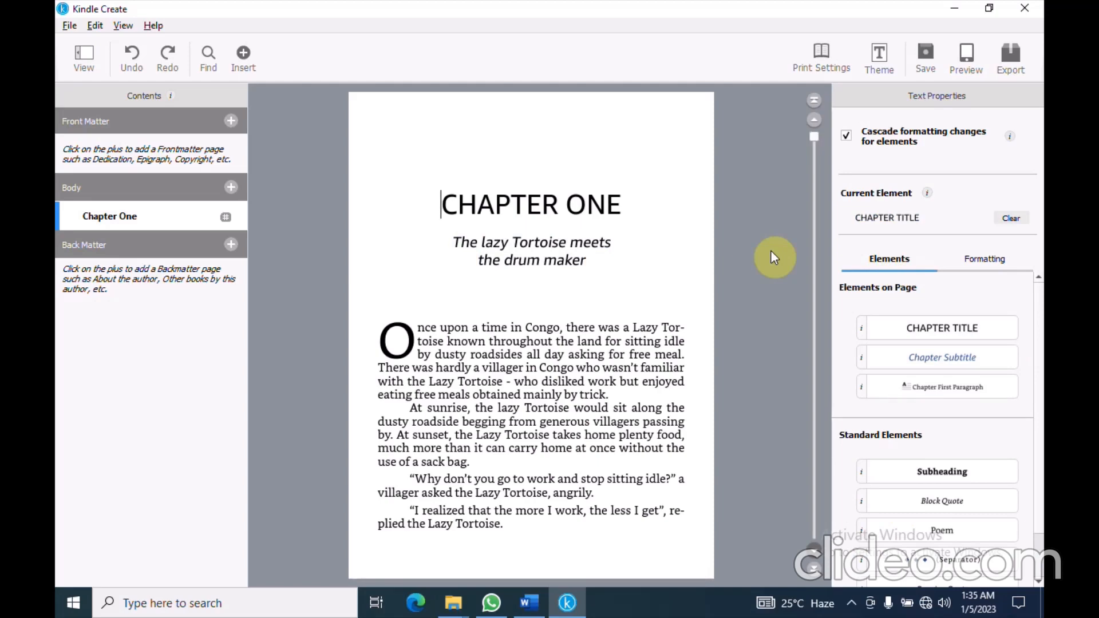
Make the Chapter Two heading a Chapter Title and 'The lazy Tortoise steals a Congo drum' its Chapter Subtitle
scroll(770, 249, "down", 3)
scroll(771, 250, "up", 2)
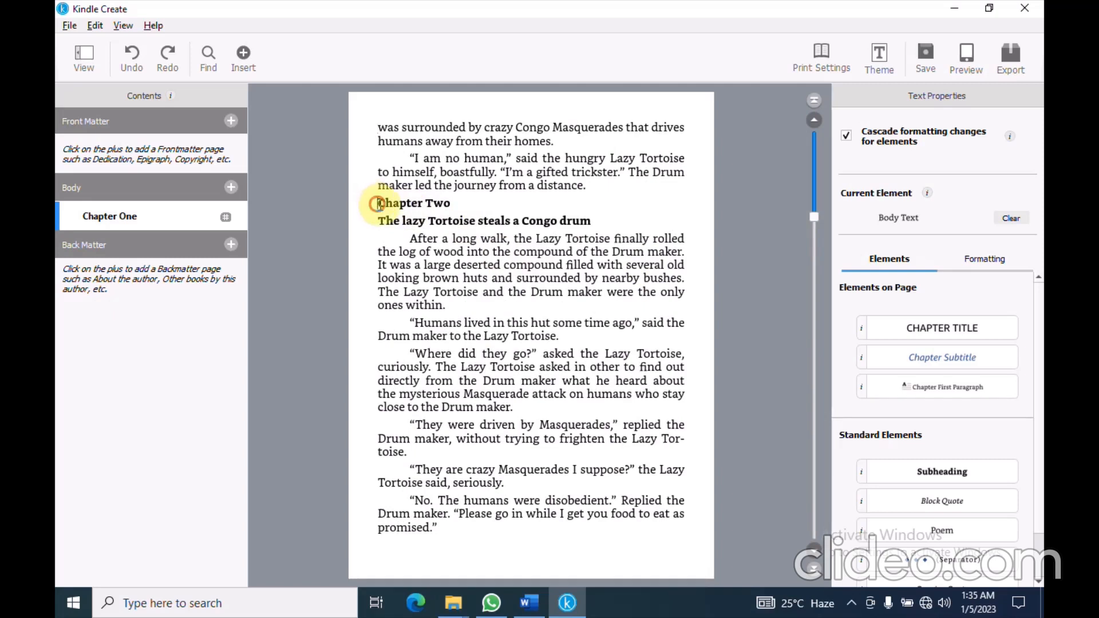
left_click_drag(373, 201, 451, 204)
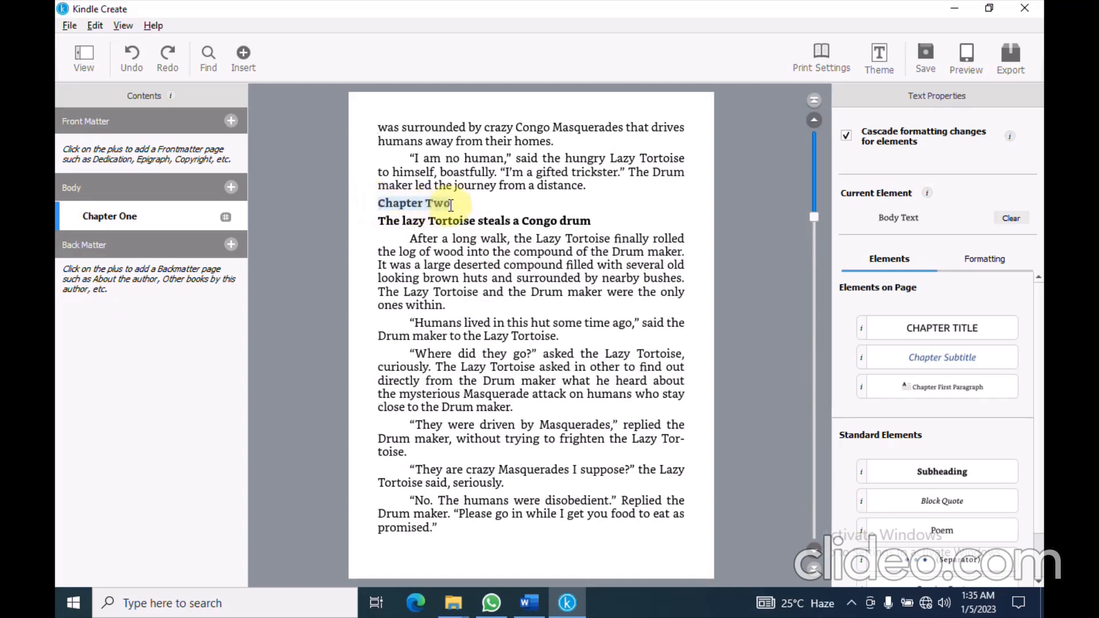
left_click(955, 326)
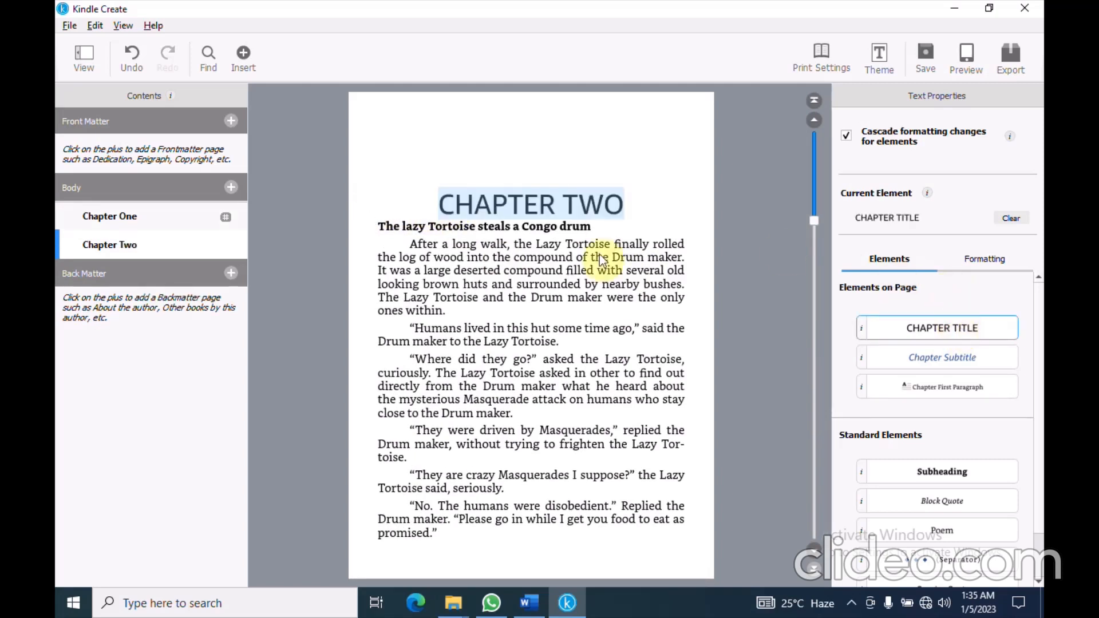
left_click_drag(373, 226, 592, 227)
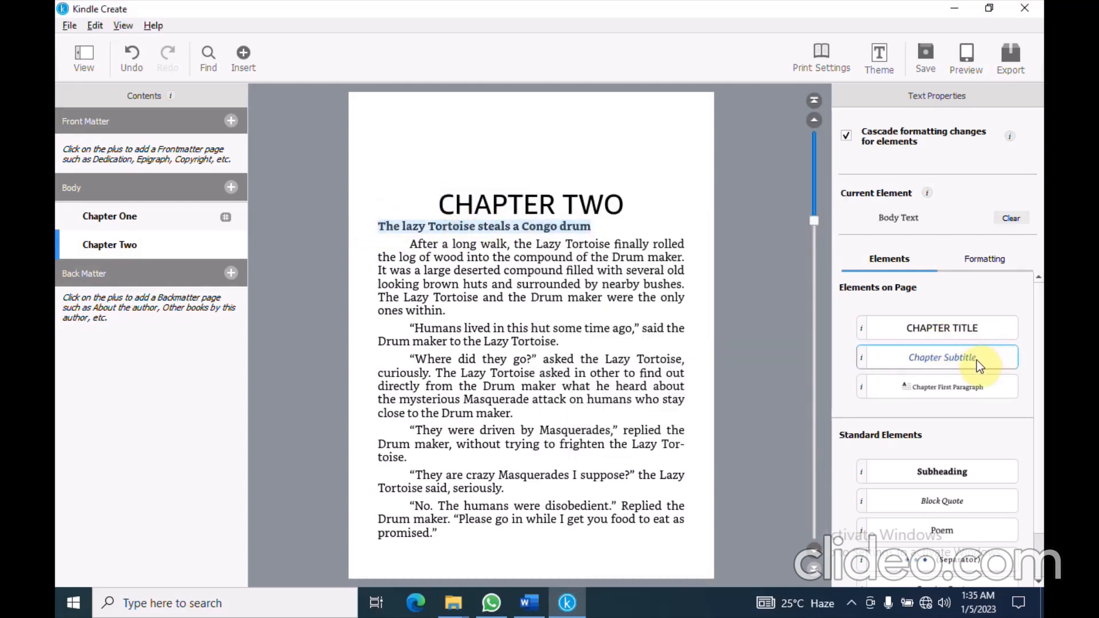
left_click(968, 358)
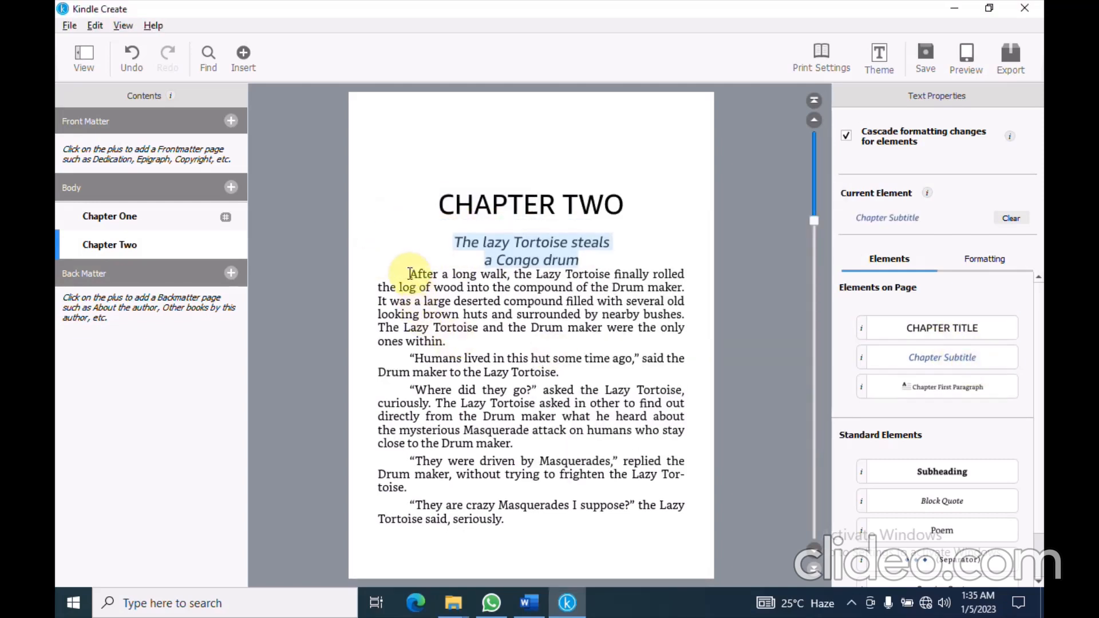
Give Chapter Two's first paragraph the Chapter First Paragraph drop-cap style
left_click_drag(409, 273, 454, 338)
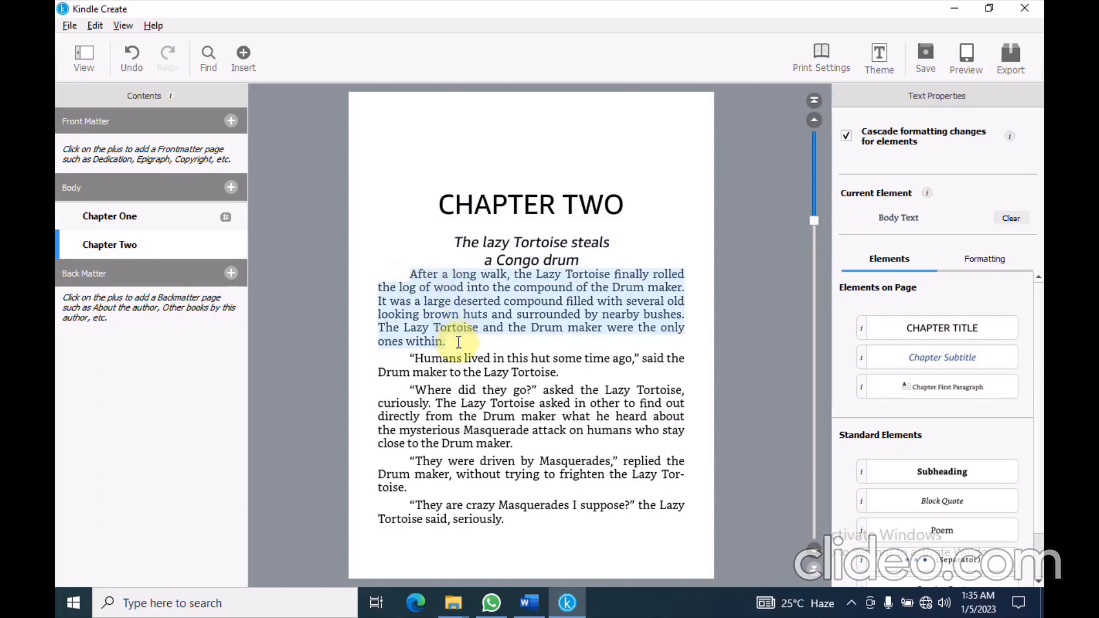
left_click(957, 393)
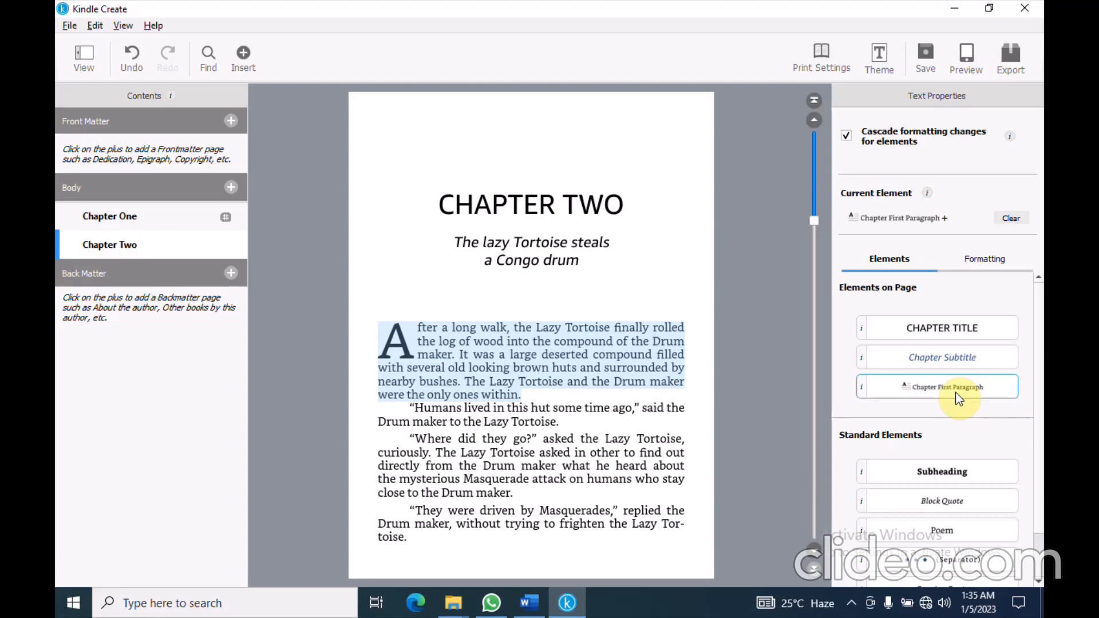
left_click(622, 366)
scroll(622, 366, "down", 15)
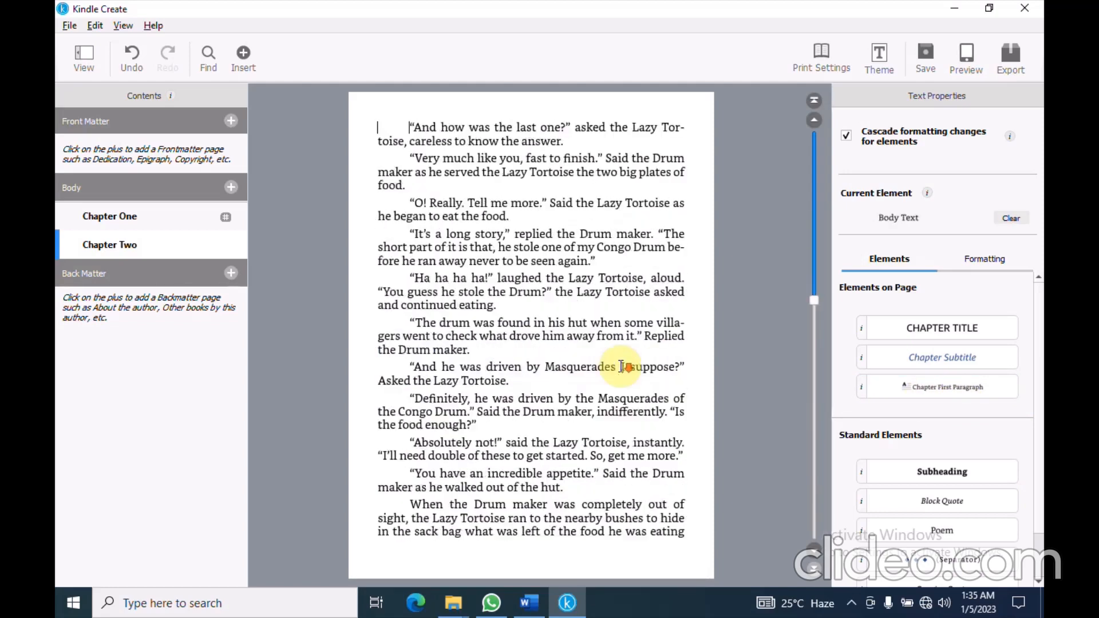
Make the Chapter Three heading a Chapter Title and 'The lazy Tortoise is beaten by Masquerade' its Chapter Subtitle
scroll(622, 367, "down", 5)
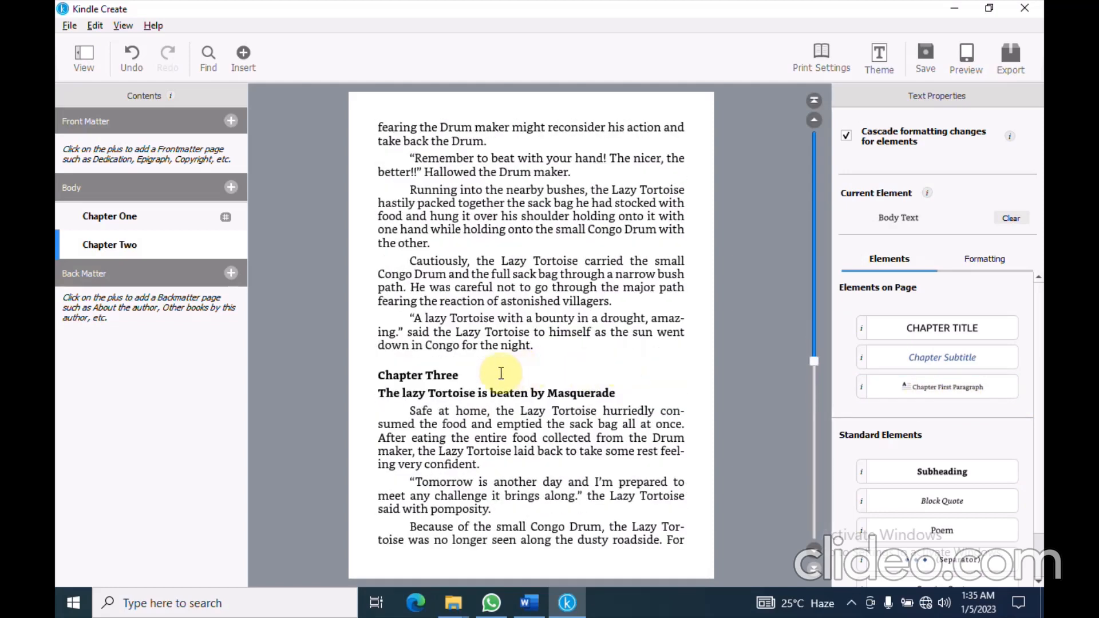
left_click(464, 375)
left_click_drag(380, 377, 459, 377)
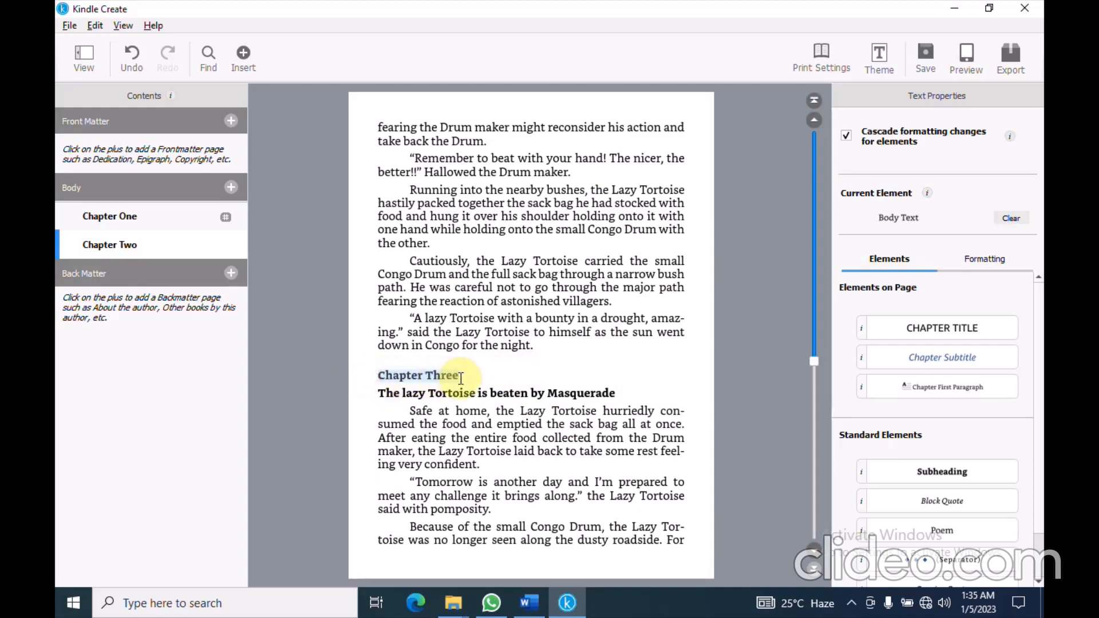
left_click(904, 329)
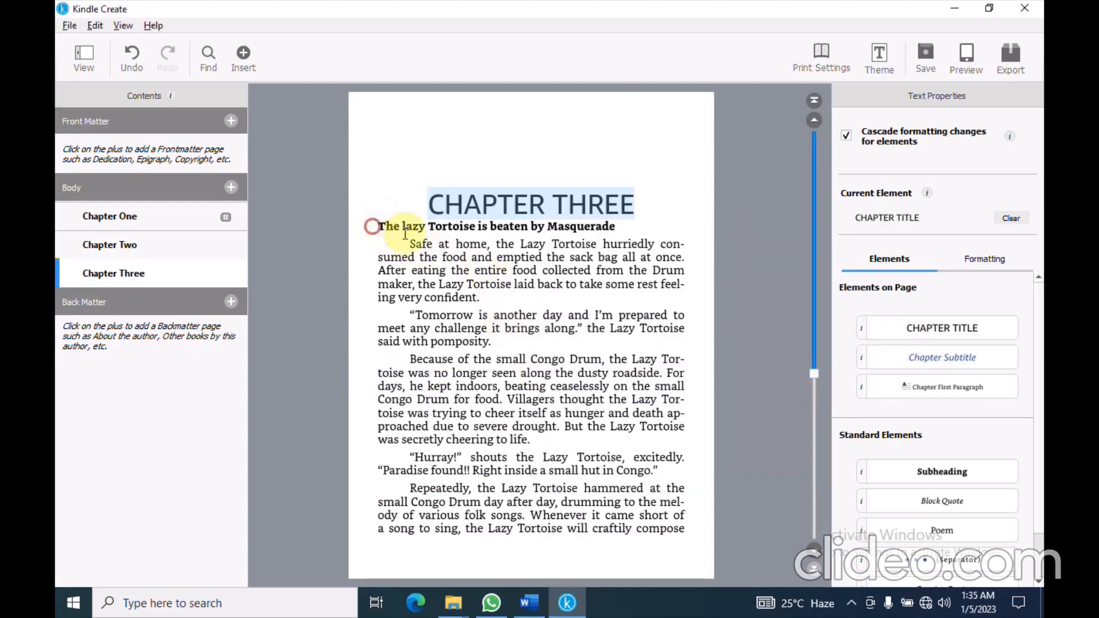
left_click_drag(375, 226, 615, 228)
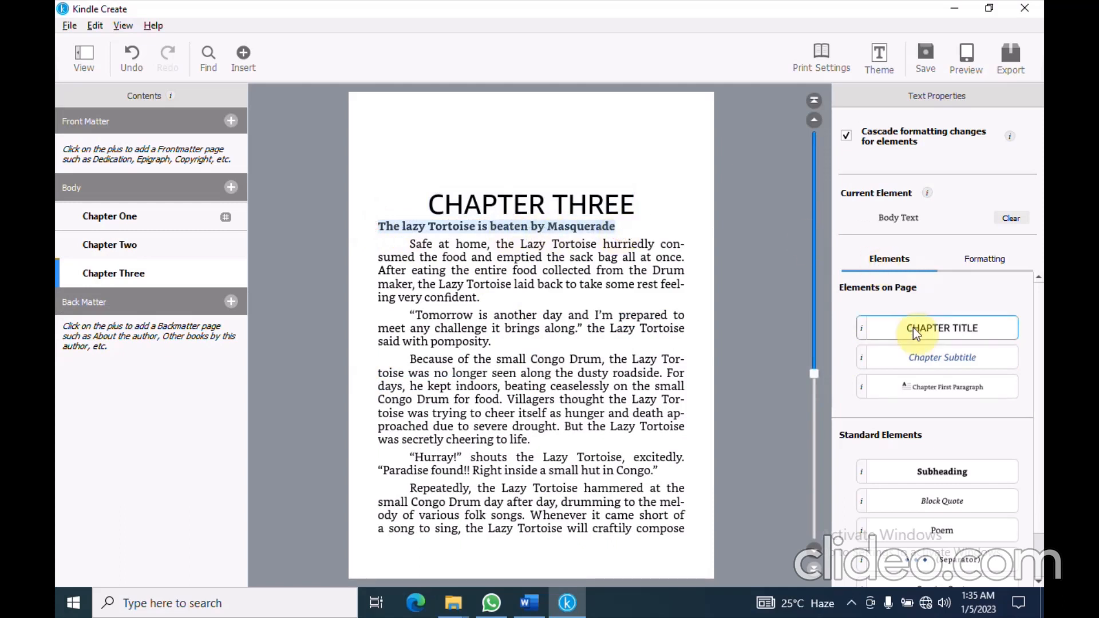
left_click(932, 359)
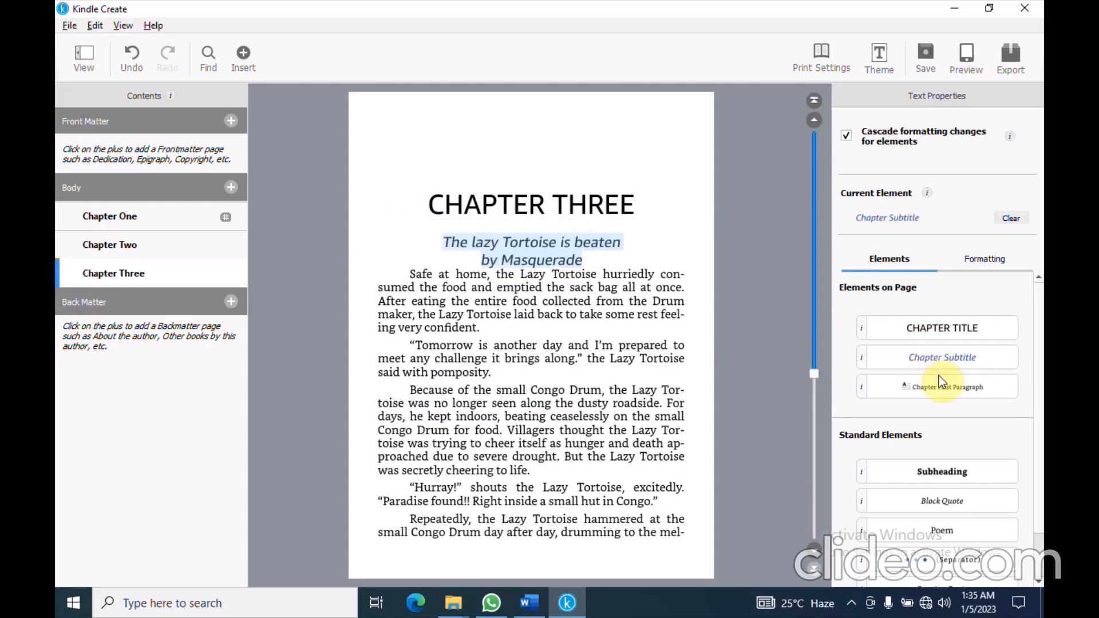
Give Chapter Three's first paragraph the Chapter First Paragraph drop-cap style
left_click_drag(405, 277, 488, 324)
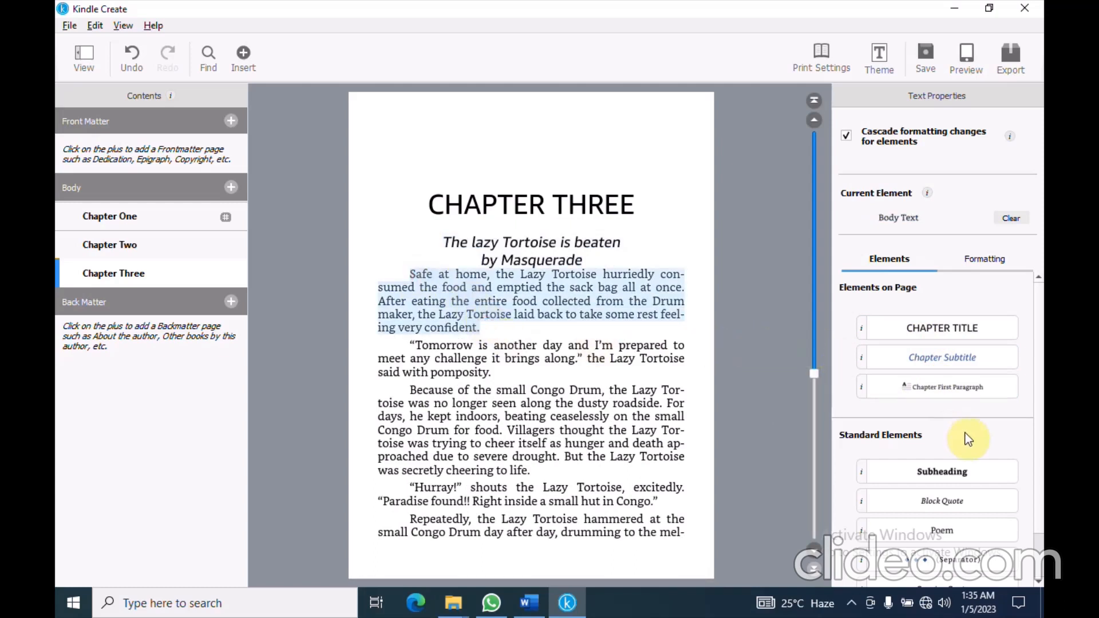
left_click(952, 394)
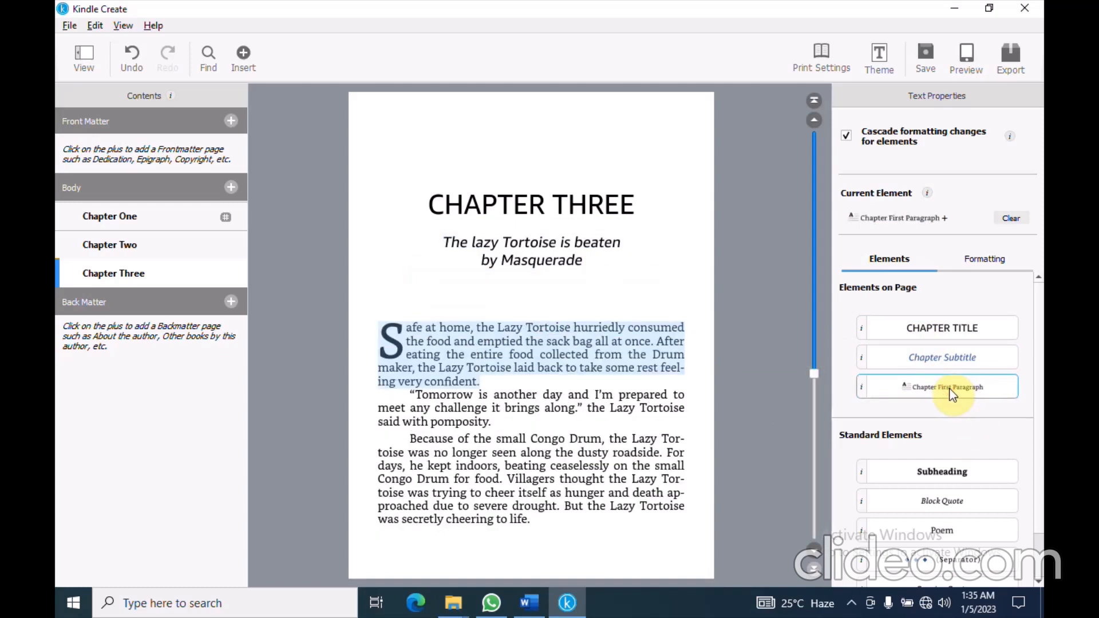
left_click(629, 278)
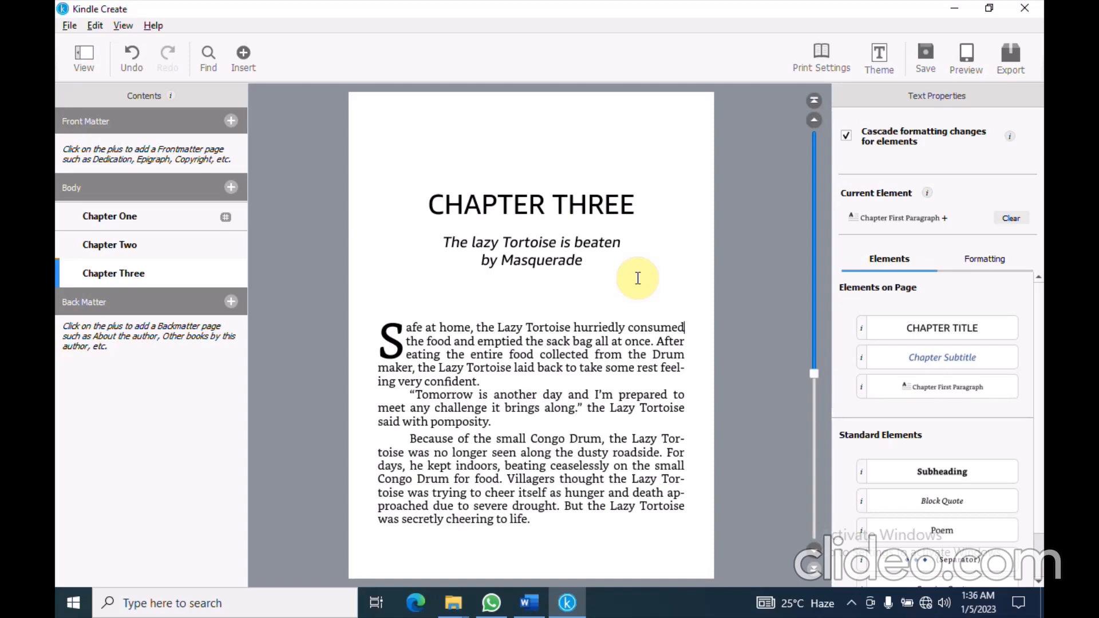
Format the song lyric paragraph in Chapter Three as a Block Quote
scroll(447, 271, "down", 10)
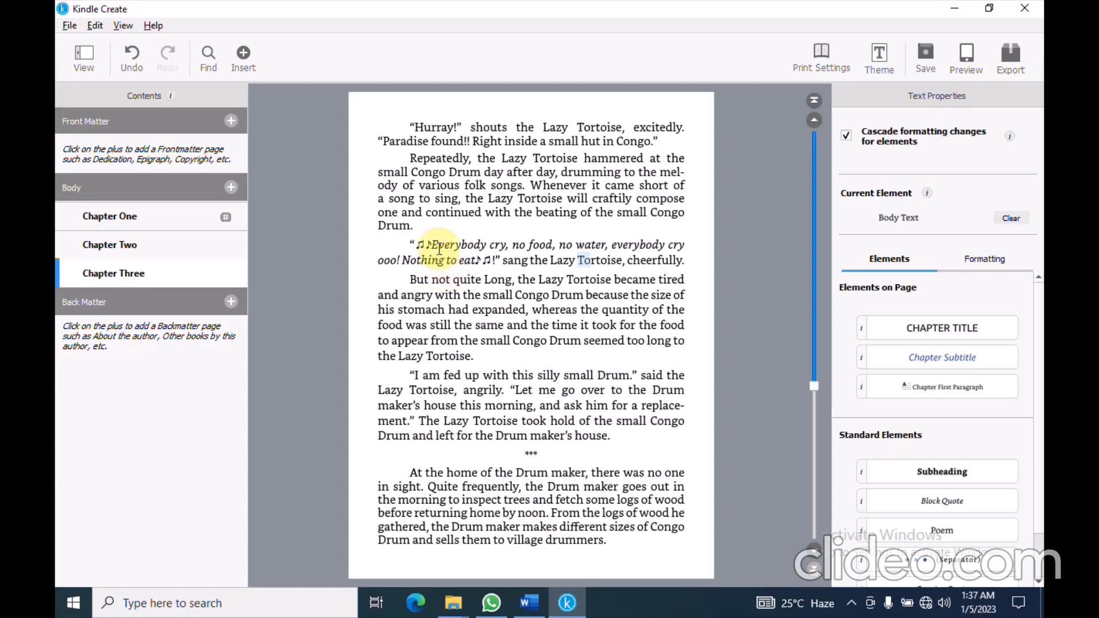
left_click_drag(430, 244, 496, 257)
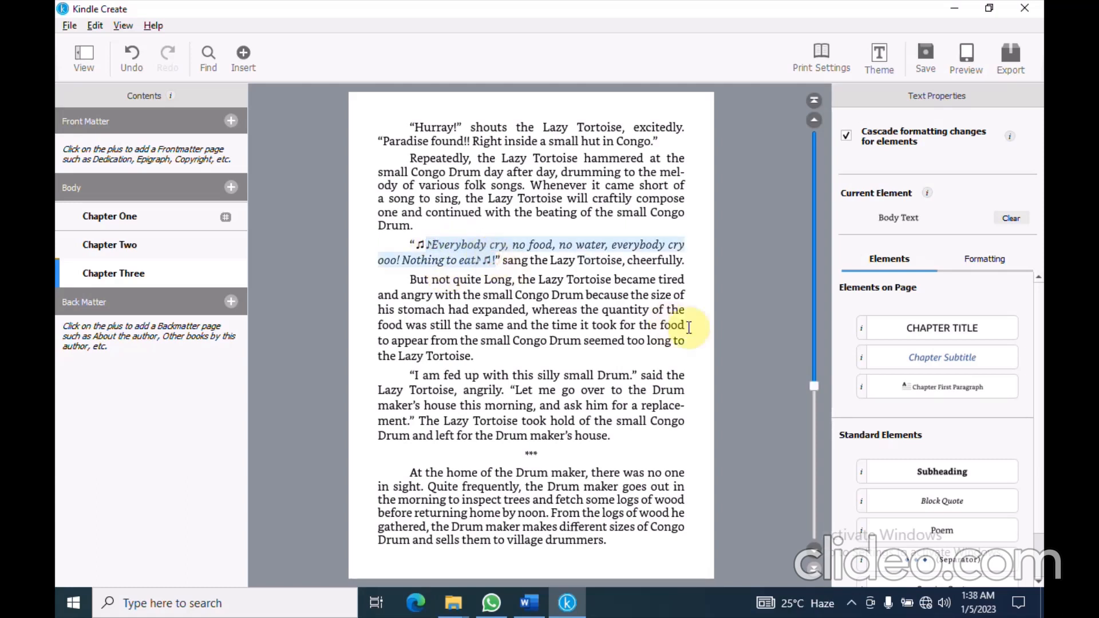
left_click(941, 501)
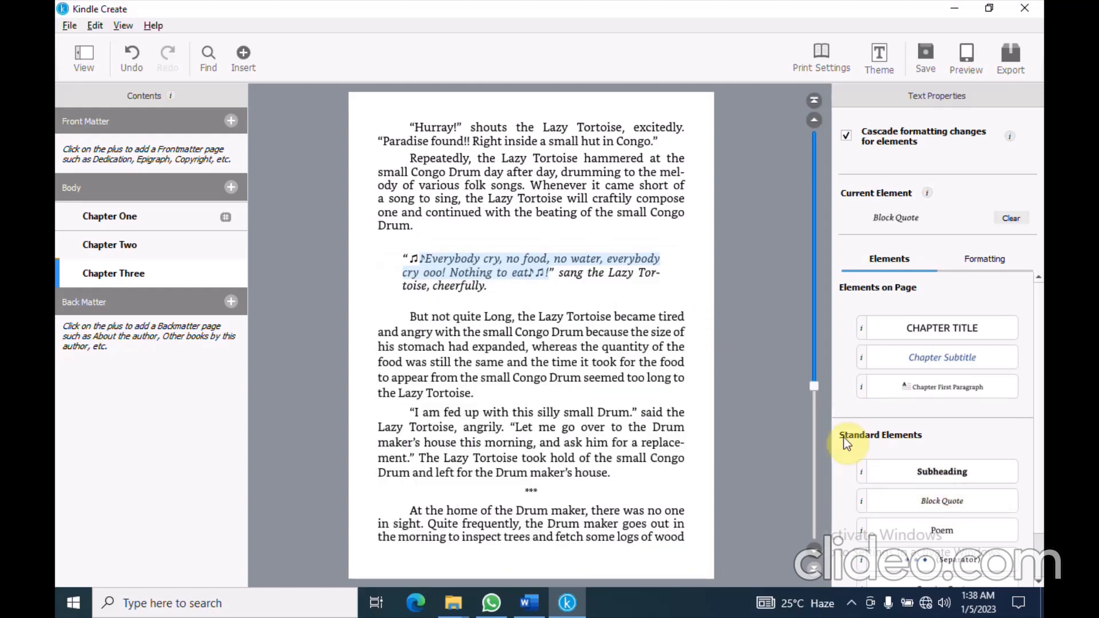
Turn both *** scene breaks into decorative Separators
left_click(522, 489)
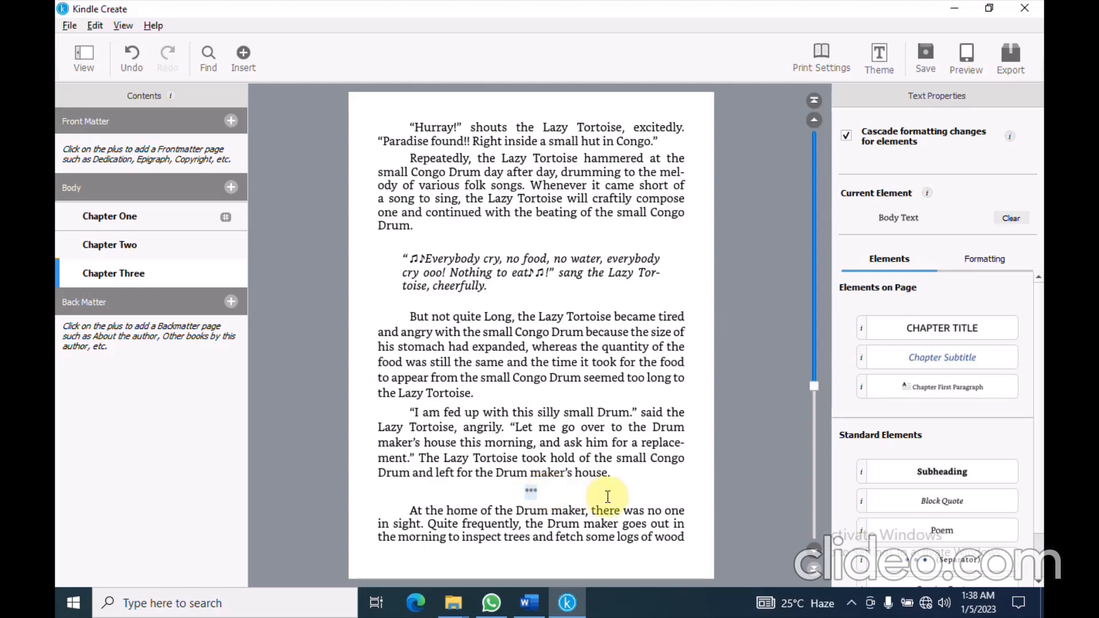
left_click(910, 564)
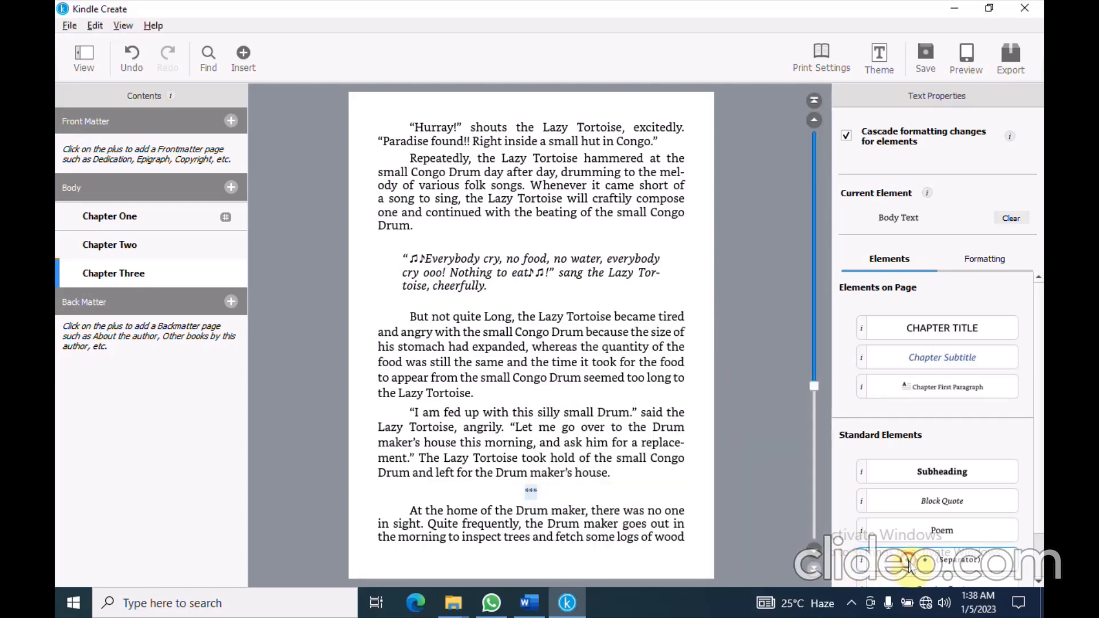
scroll(525, 491, "down", 5)
left_click(526, 489)
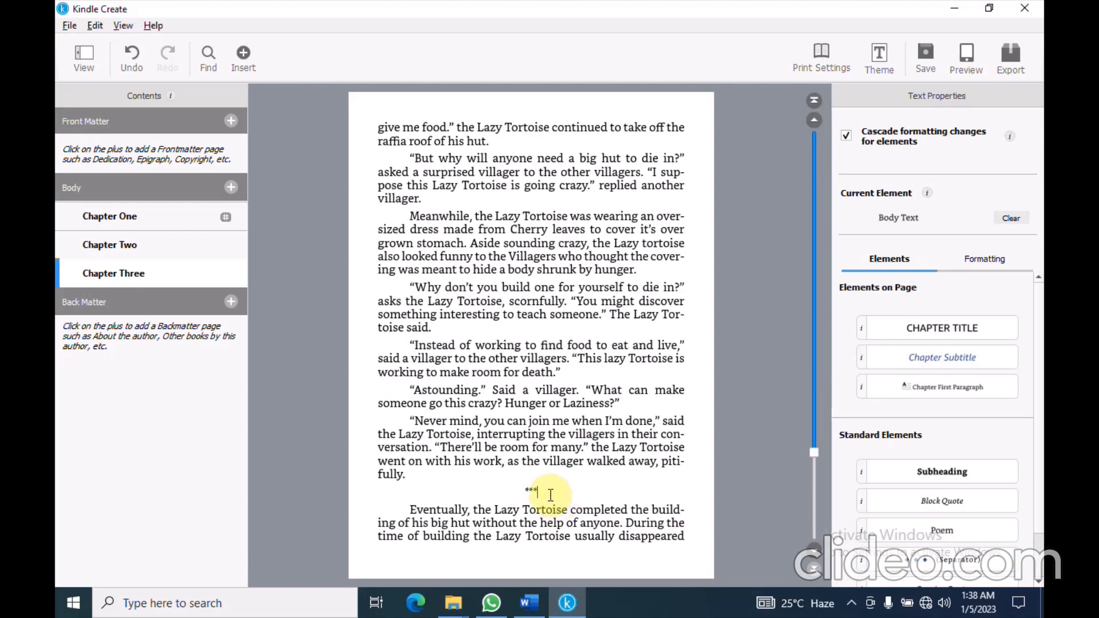
left_click_drag(550, 494, 515, 491)
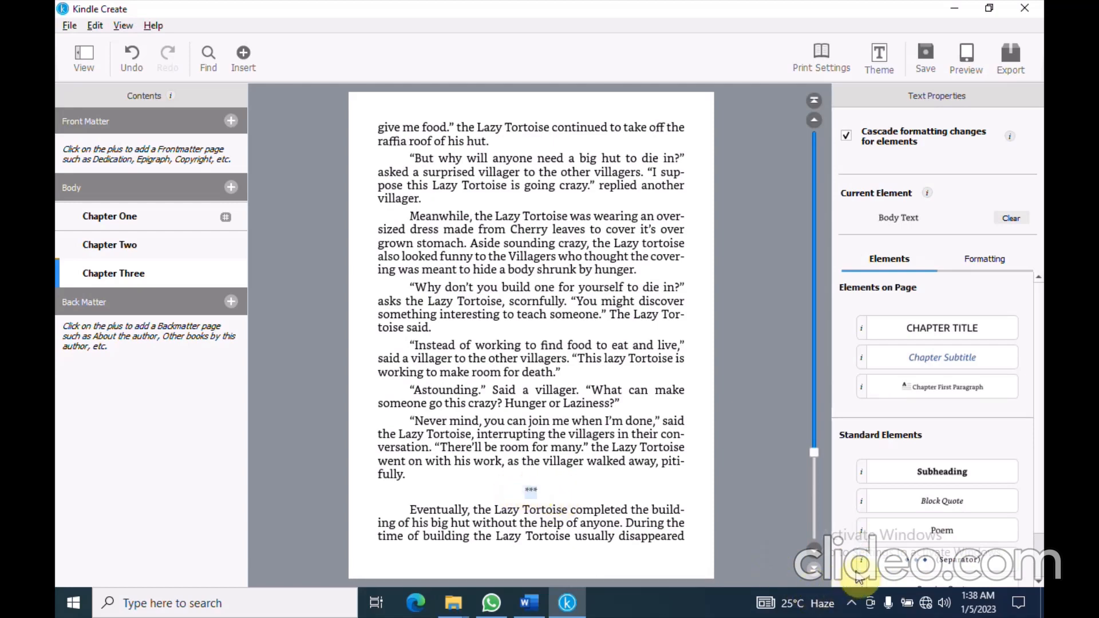
left_click(922, 563)
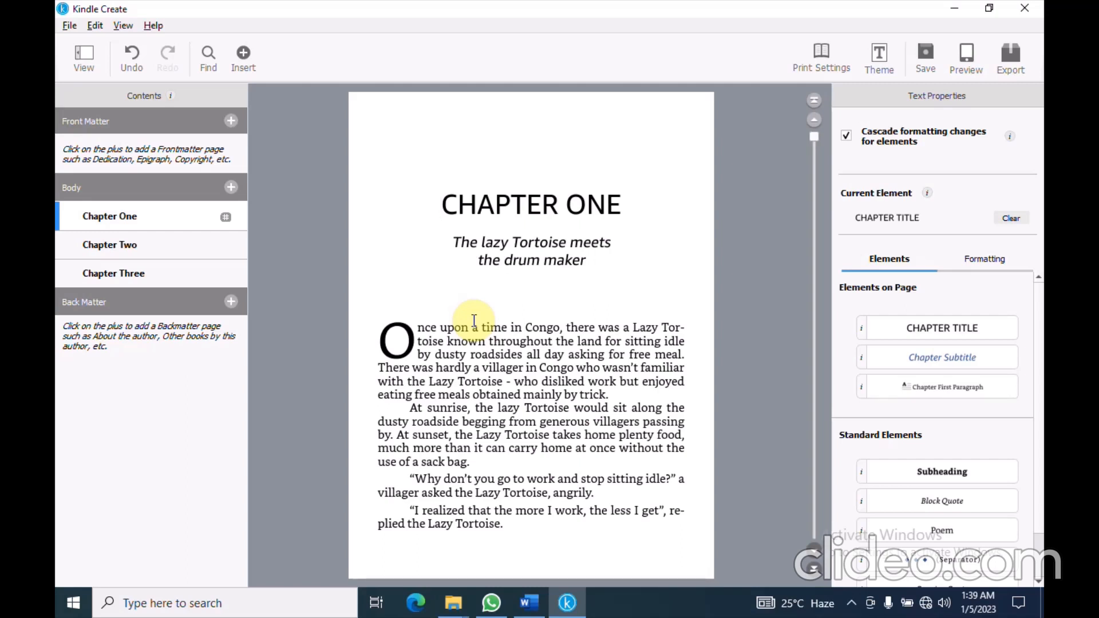
Add a Title Page to the Front Matter from the Contents panel
left_click(231, 121)
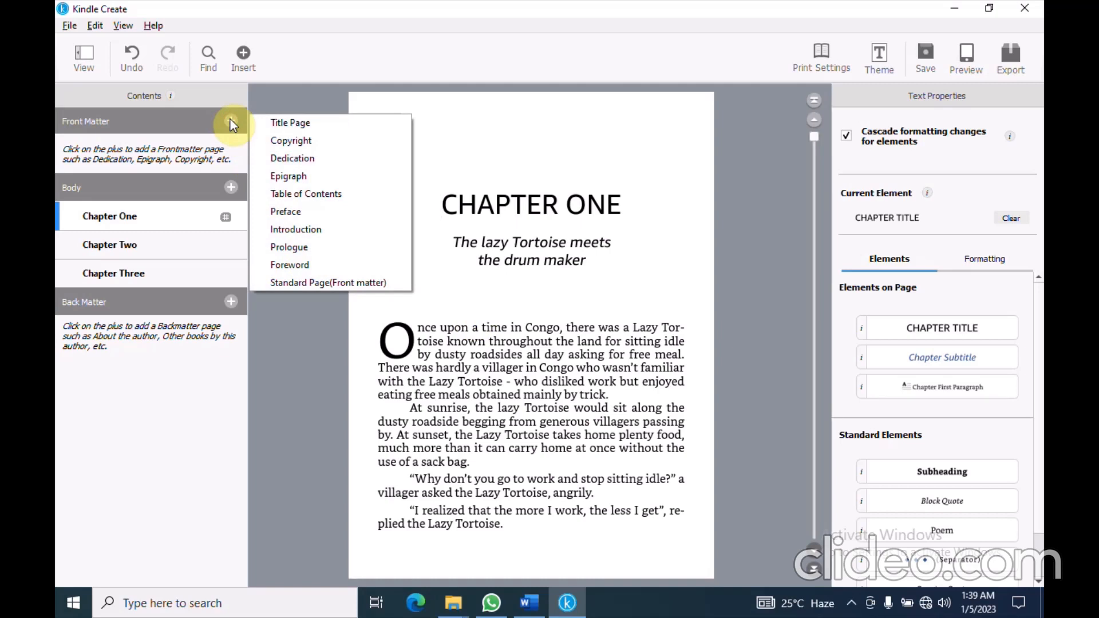
left_click(291, 128)
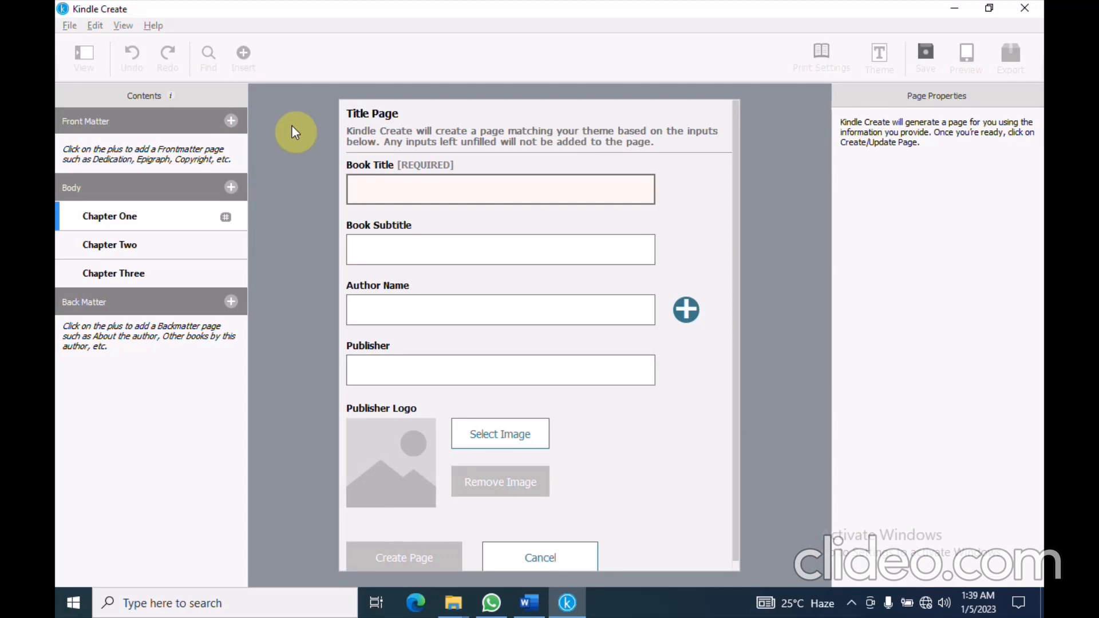
Open the Front and Back Matters document from the Kindle Create Exercise Files folder in Word
mouse_move(453, 603)
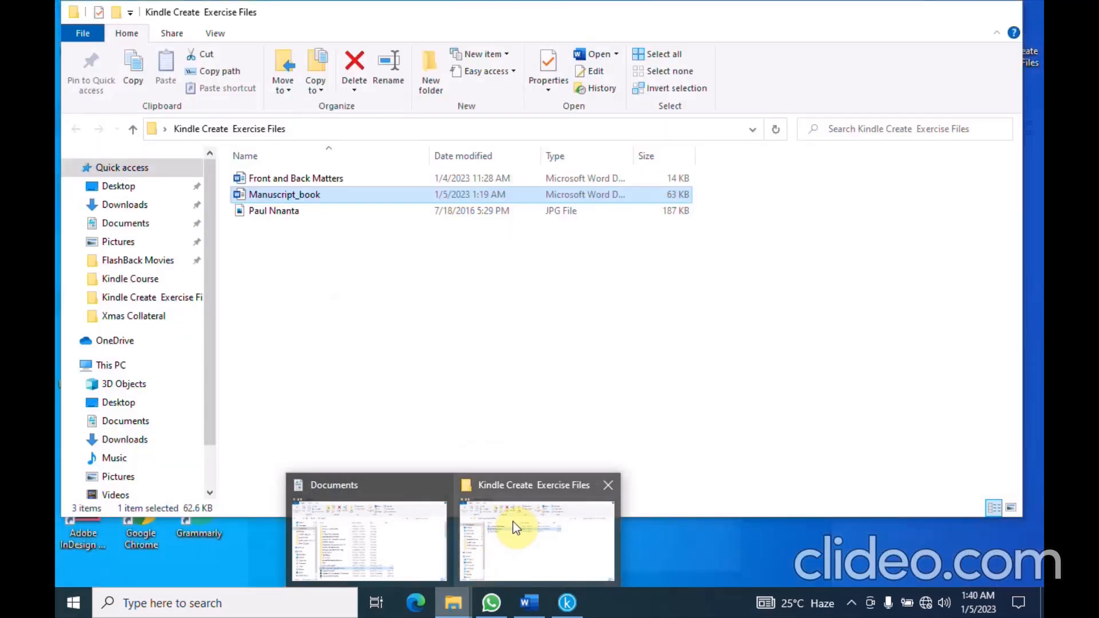
left_click(513, 521)
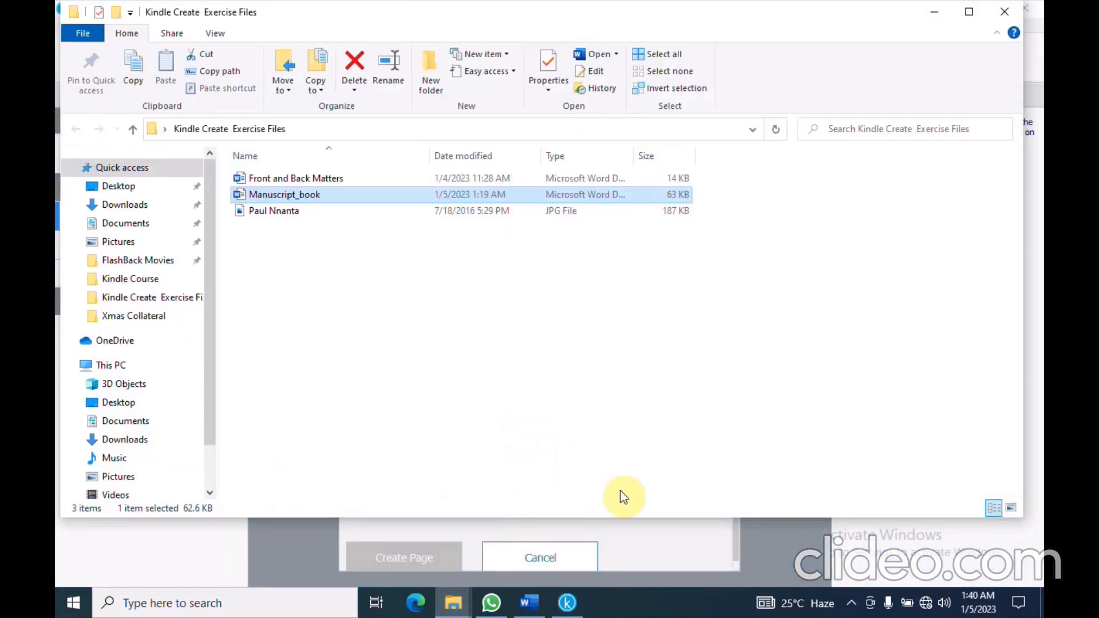
left_click(319, 180)
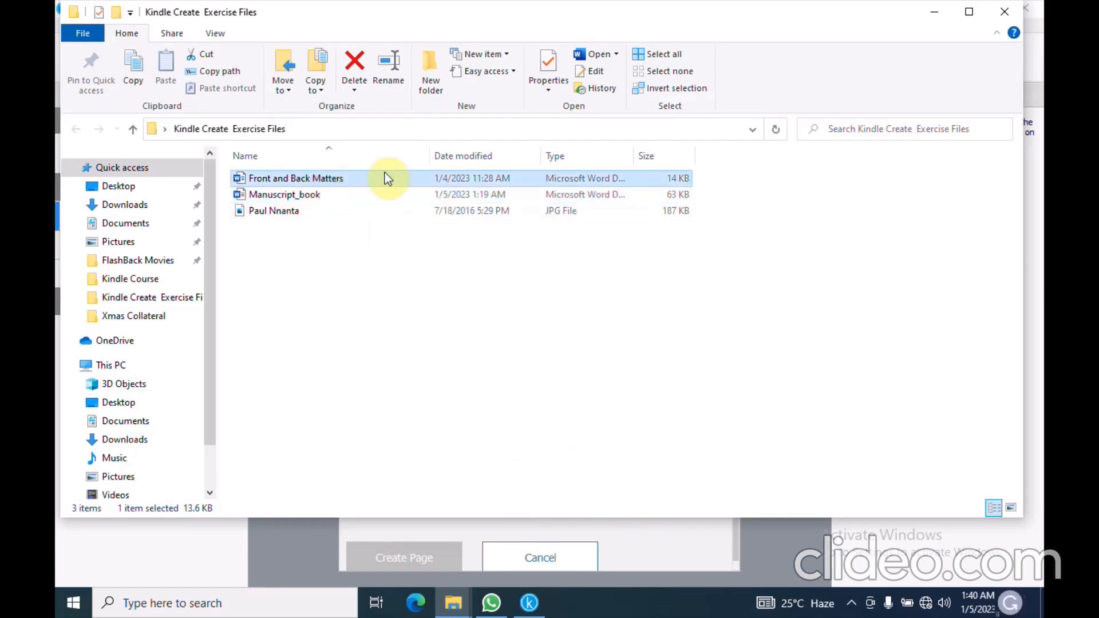
left_click(588, 59)
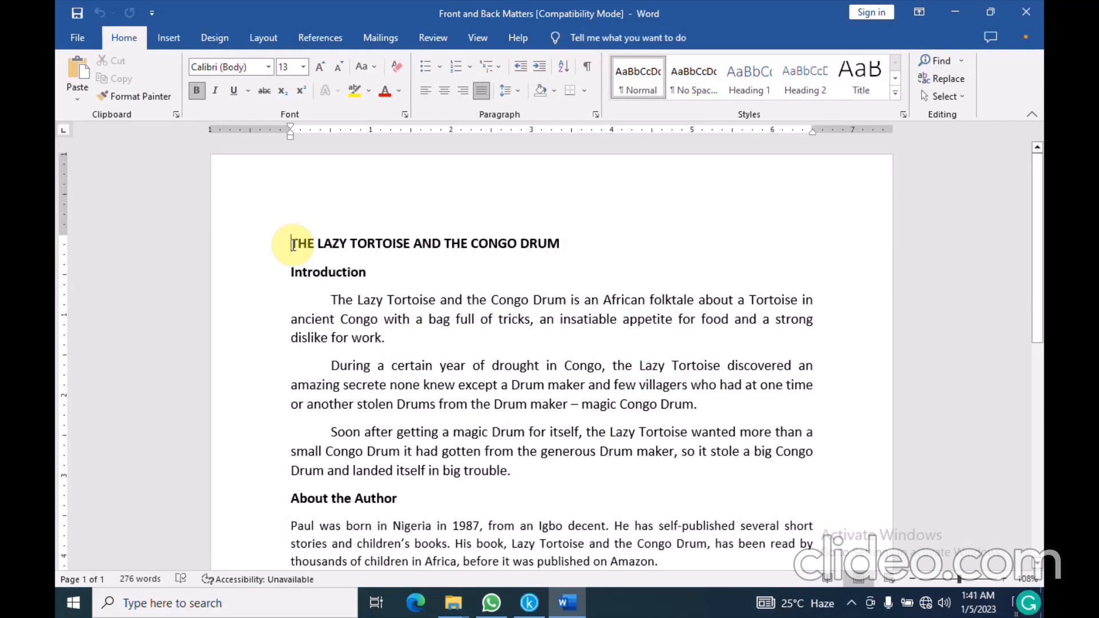
Copy the title 'THE LAZY TORTOISE AND THE CONGO DRUM' from Word and return to Kindle Create
left_click_drag(292, 244, 571, 243)
left_click(135, 76)
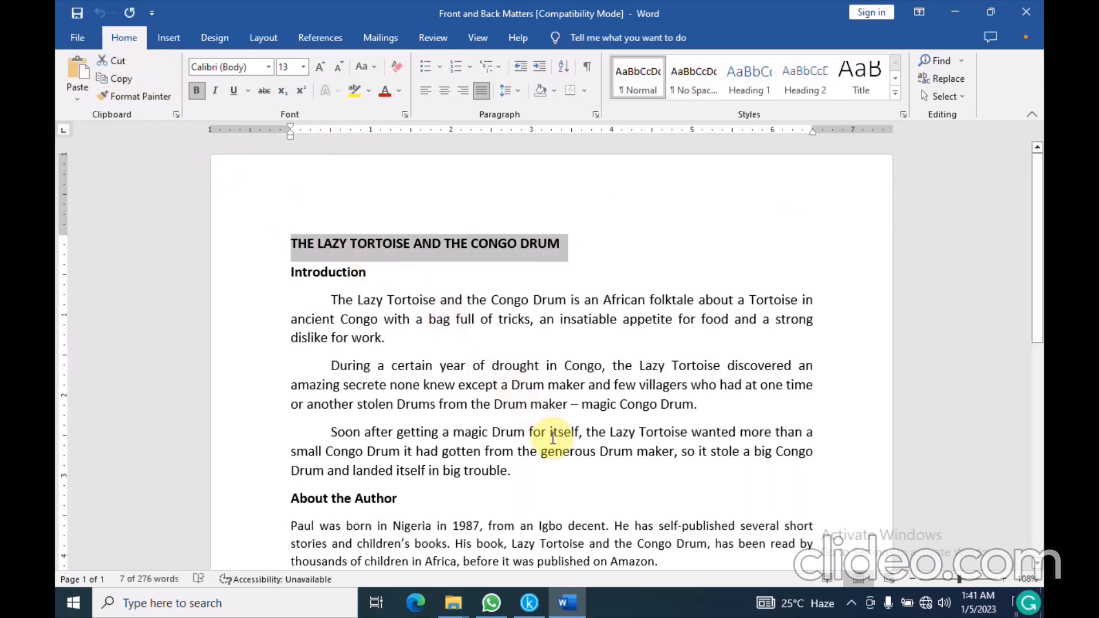
left_click(529, 602)
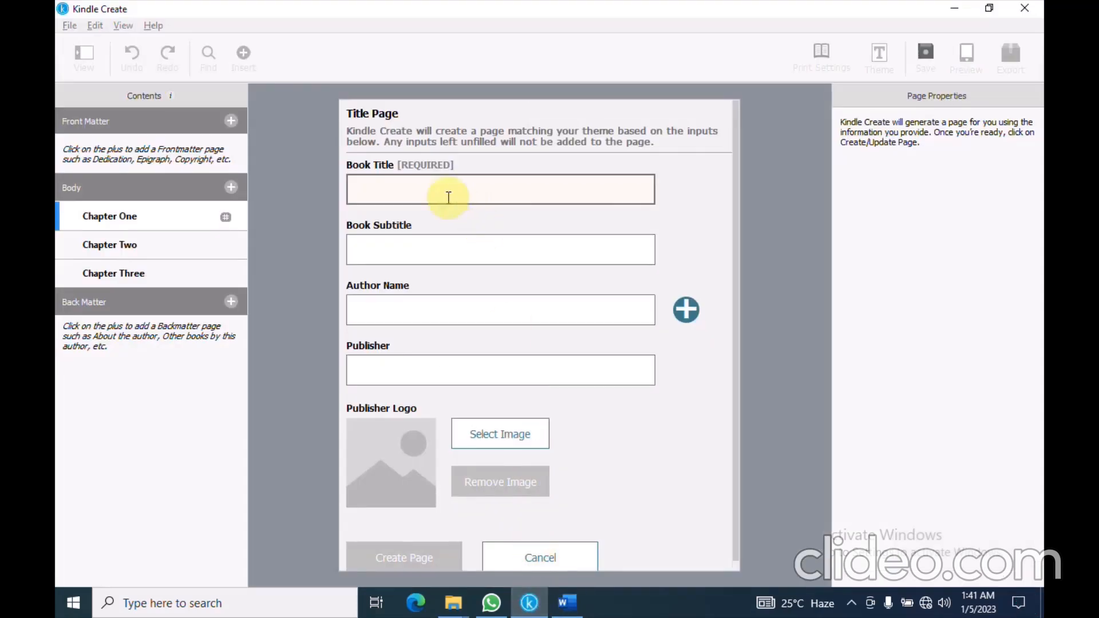
Fill the Title Page form with the pasted book title and the author's name, then create the page
left_click(417, 193)
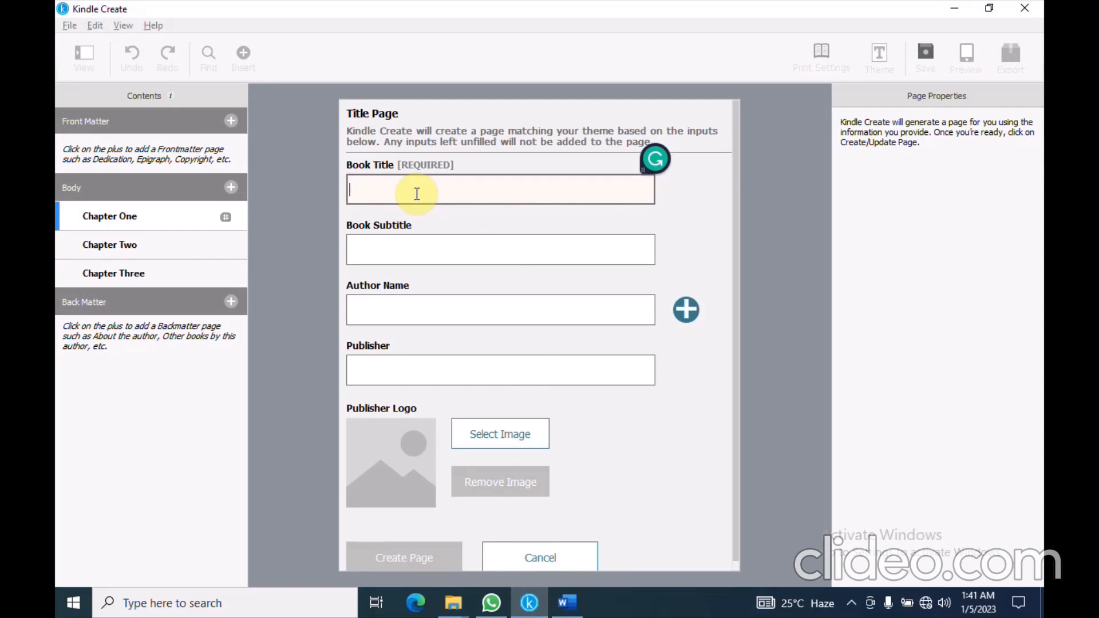
key("ctrl+v")
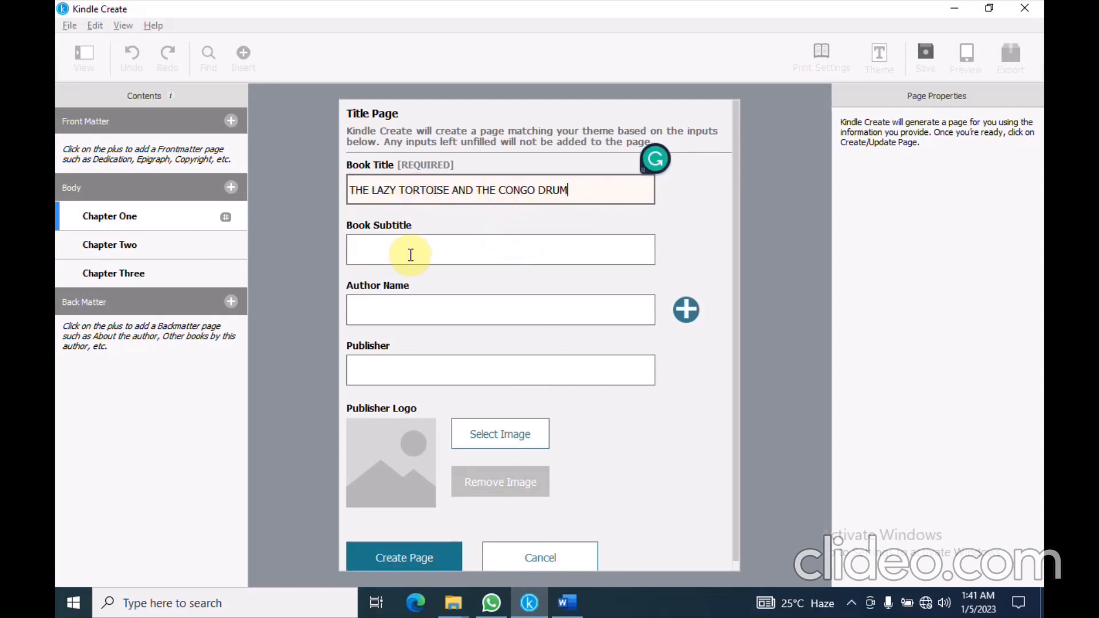
left_click(407, 307)
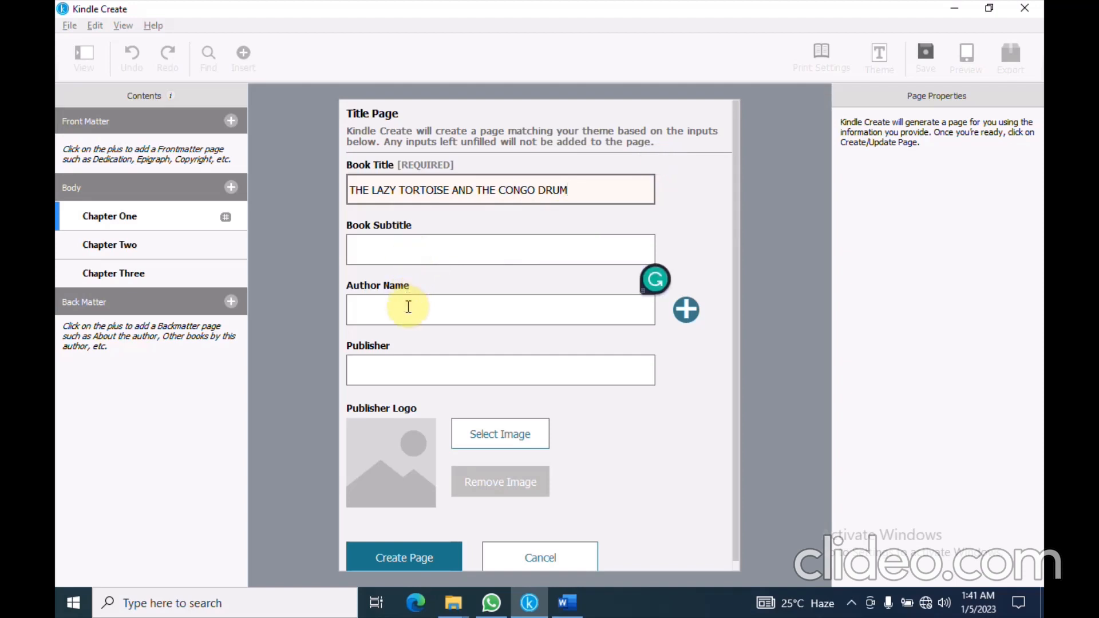
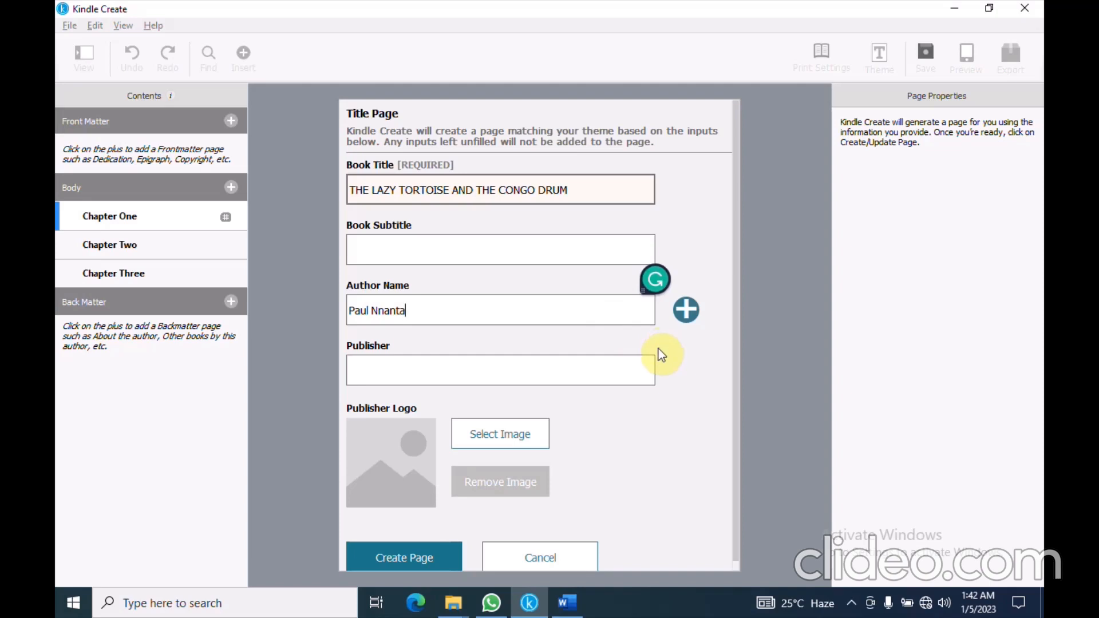
left_click(412, 555)
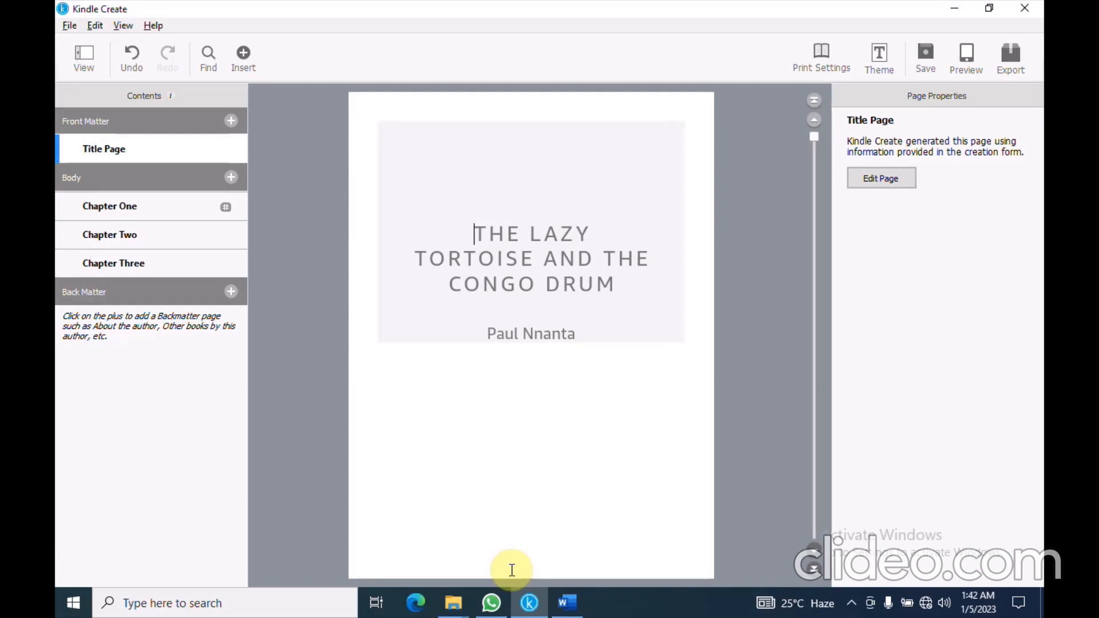
Start a Copyright page with the author as copyright owner and year 2012
left_click(231, 121)
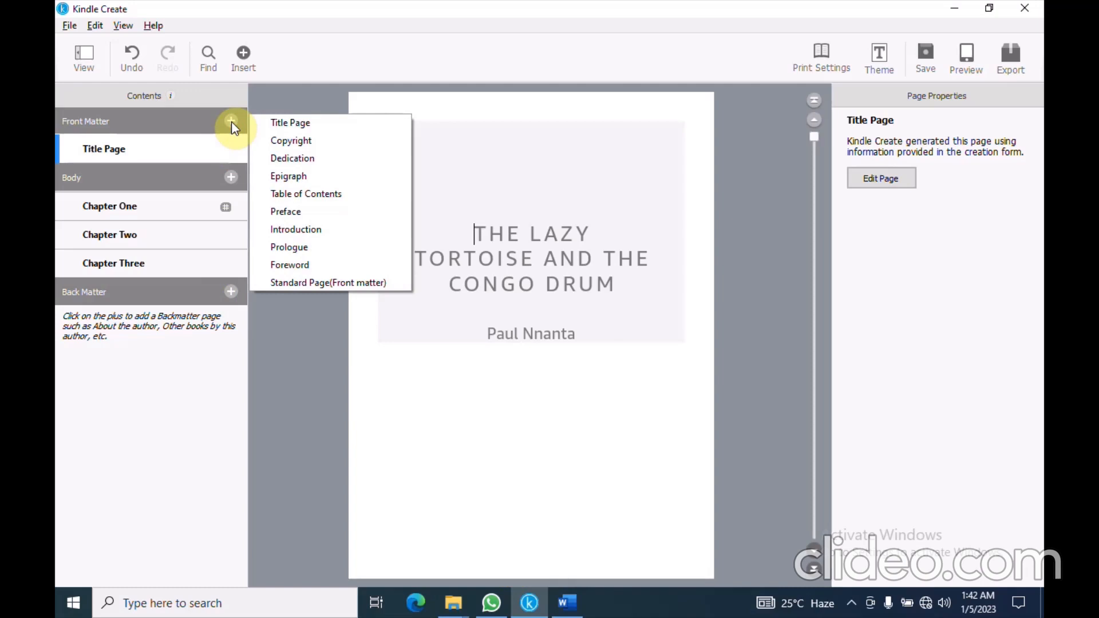
left_click(296, 142)
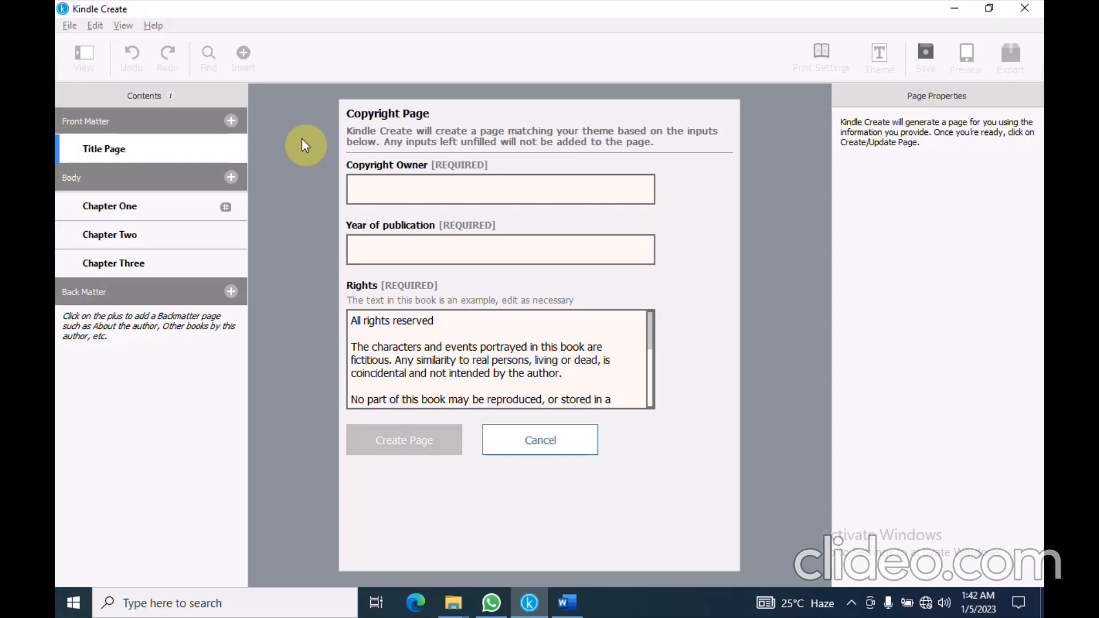
left_click(389, 192)
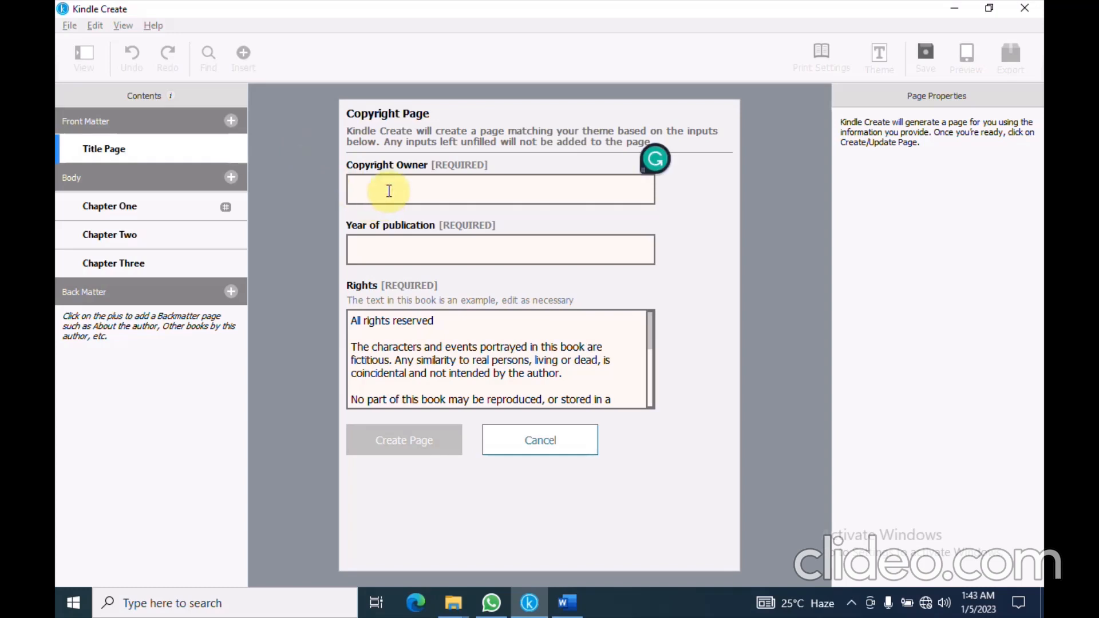
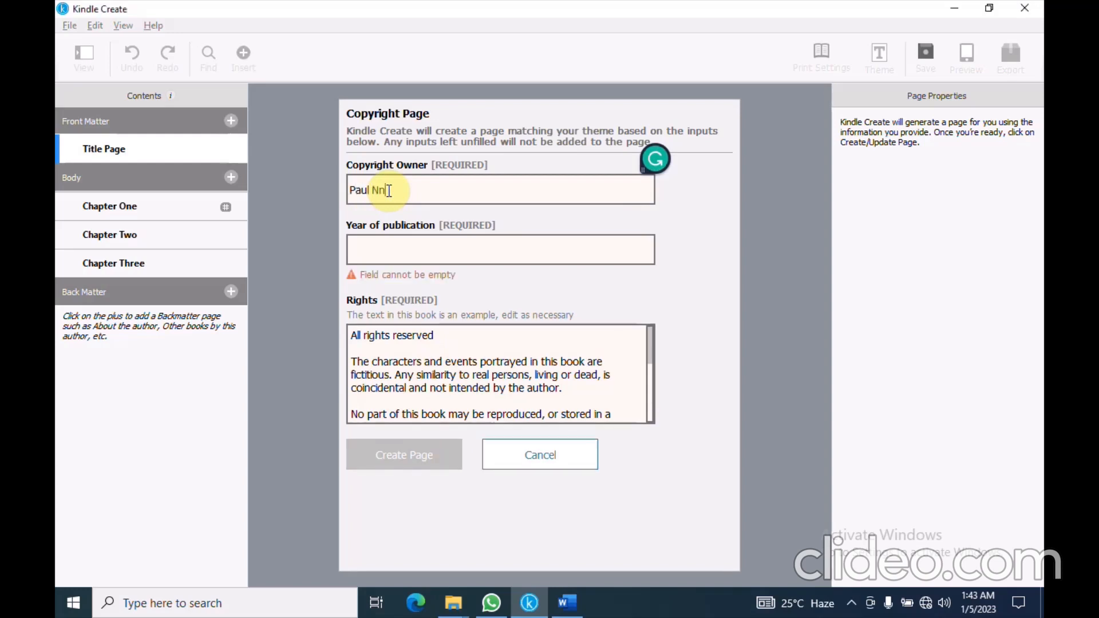
left_click(413, 255)
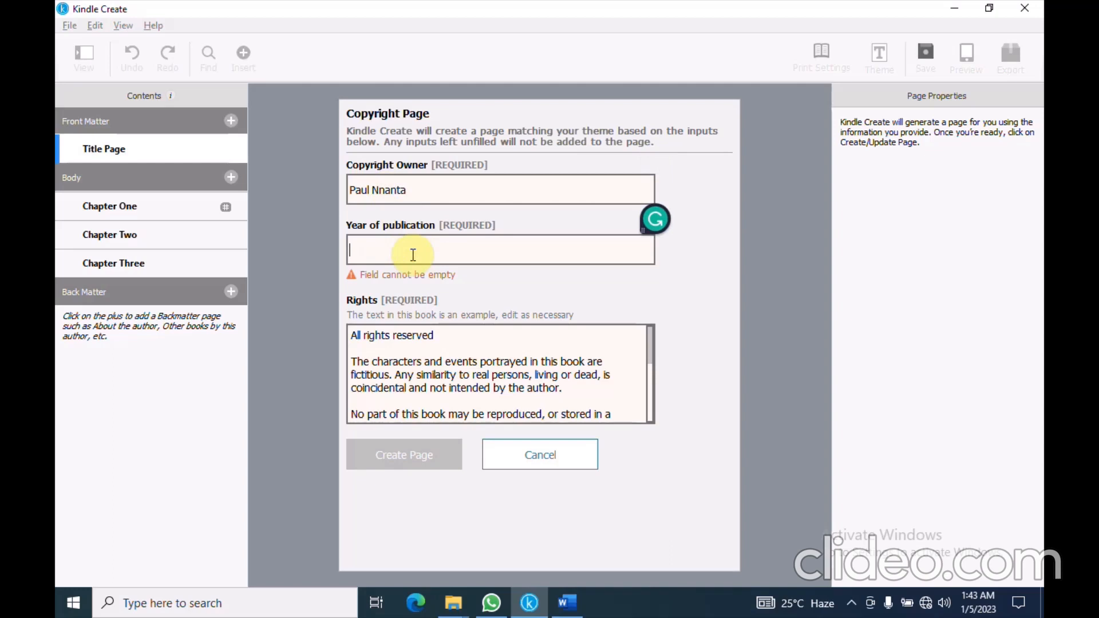
type("20")
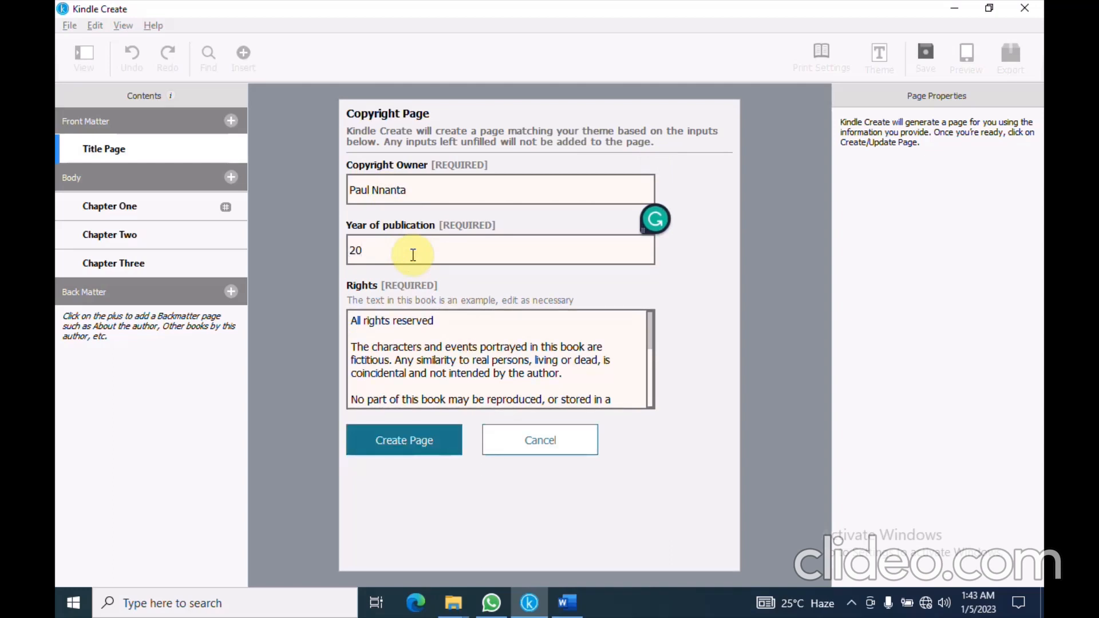
type("12")
Delete the two ISBN lines and leftover blank line from the rights text, then generate the page
left_click(516, 327)
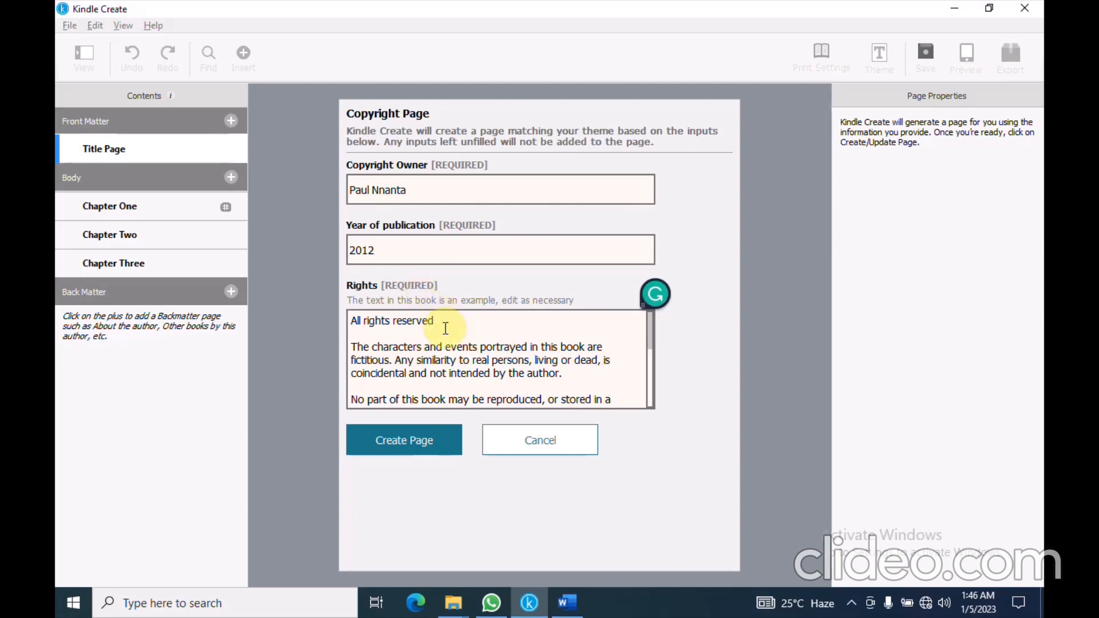
scroll(445, 328, "down", 1)
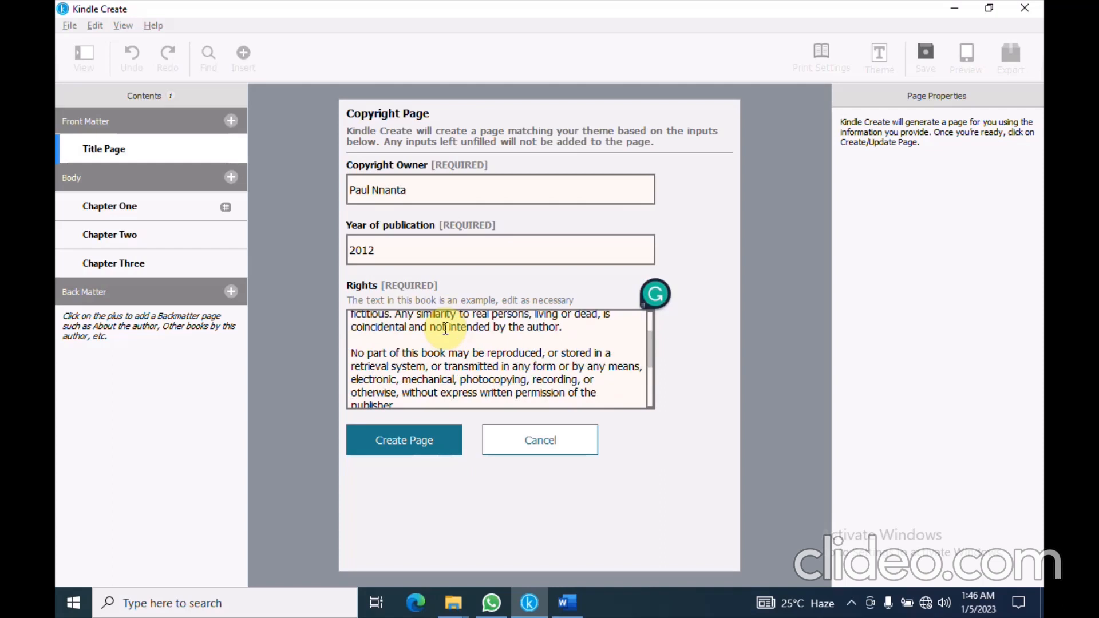
scroll(445, 328, "down", 1)
scroll(372, 343, "down", 1)
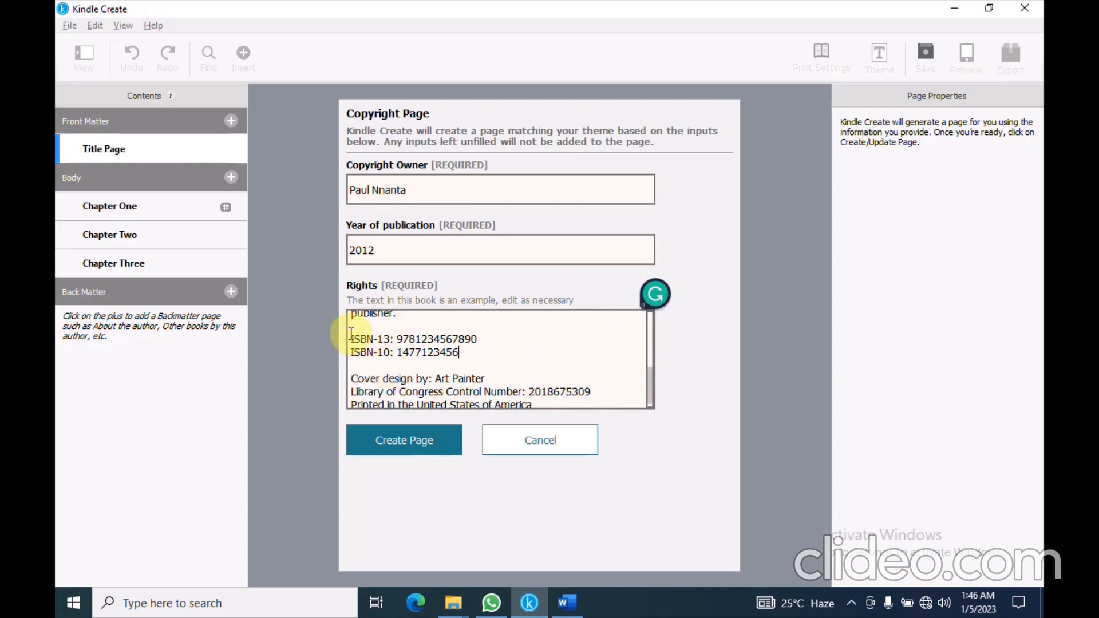
left_click_drag(351, 334, 459, 362)
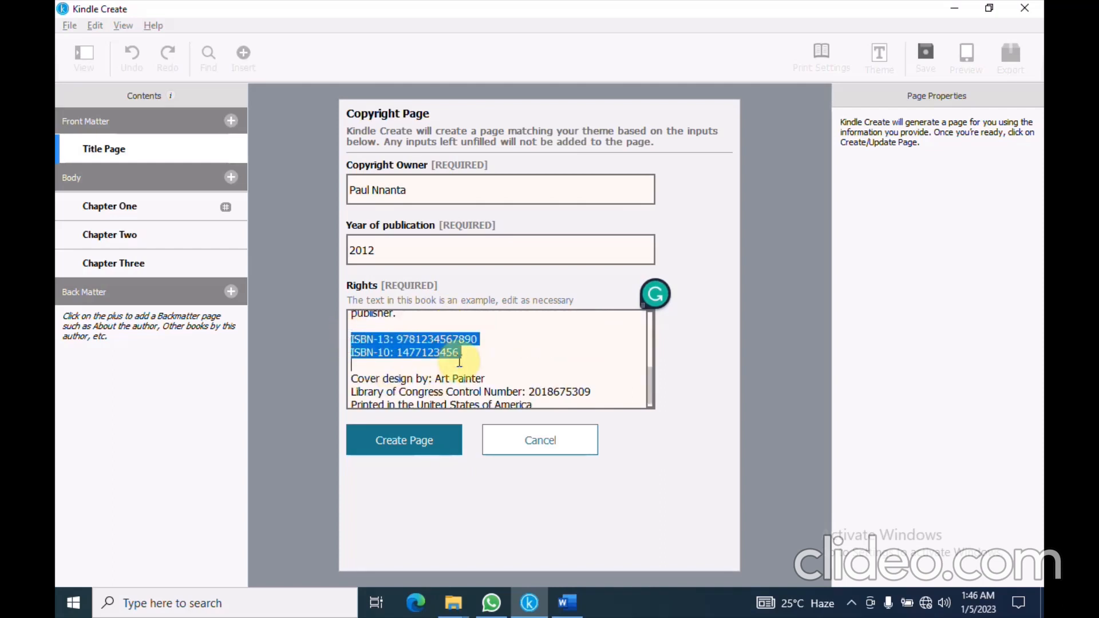
key("Delete")
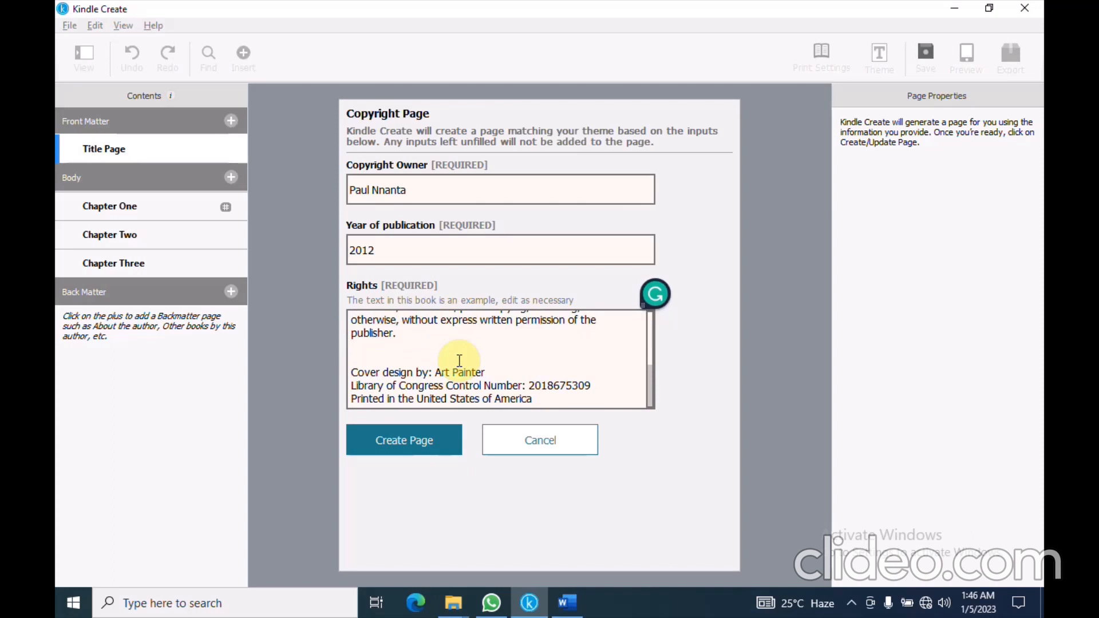
key("Delete")
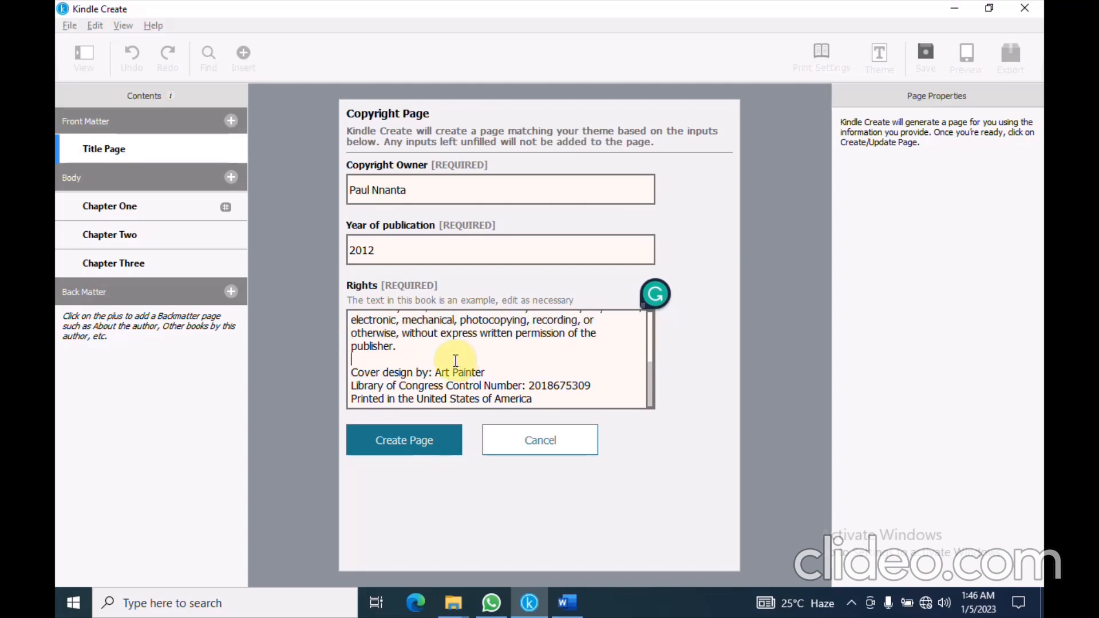
left_click(417, 432)
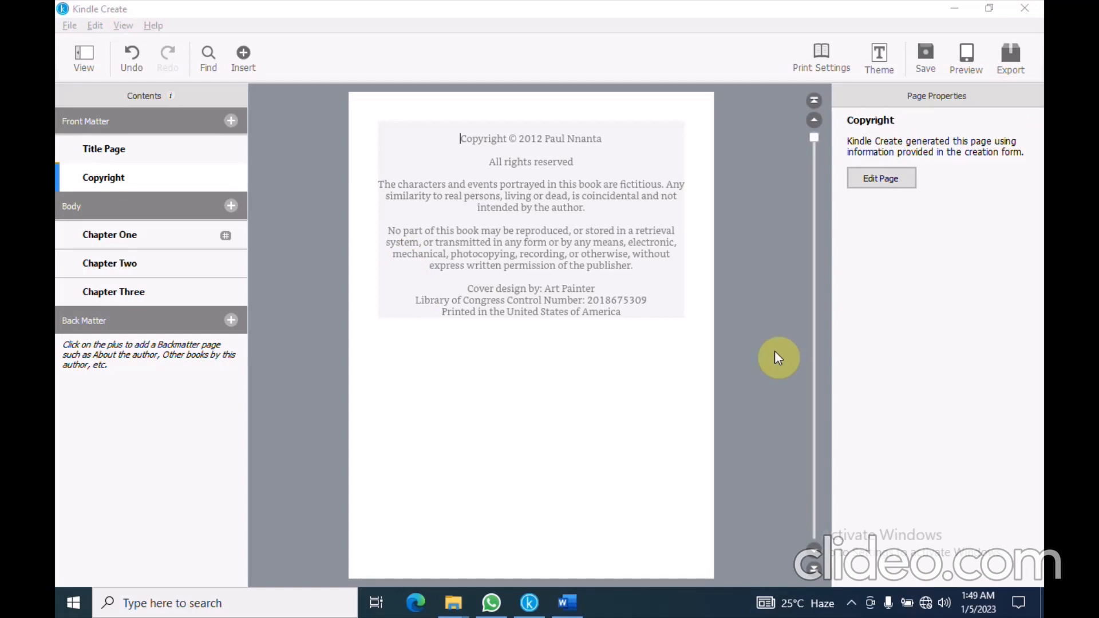
left_click(233, 122)
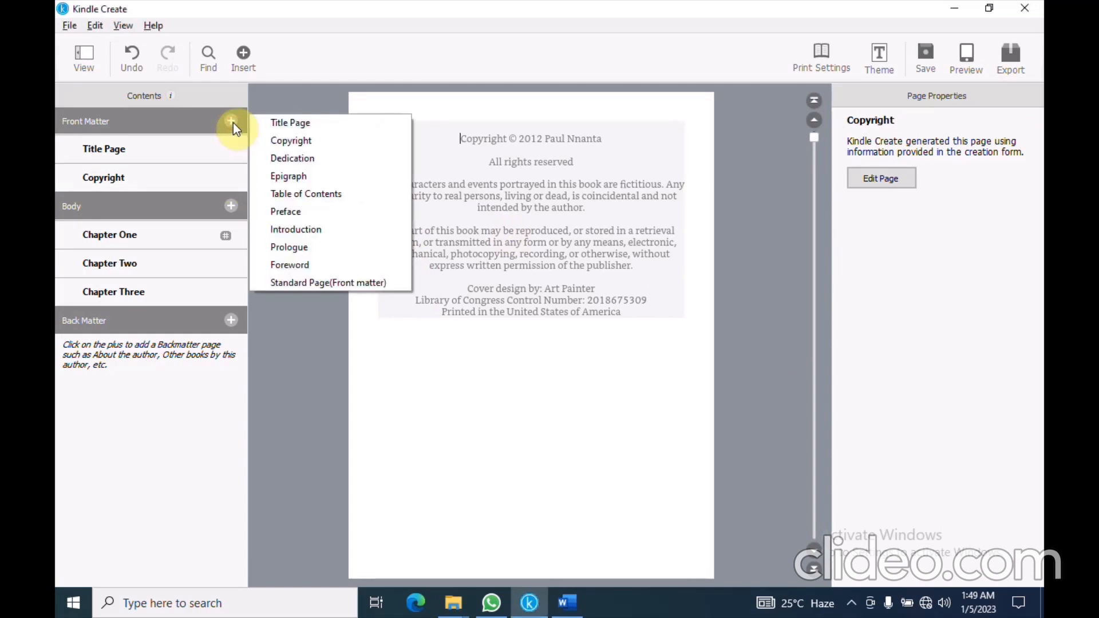
Add a placeholder Introduction page to the front matter and switch to the Word manuscript
left_click(302, 232)
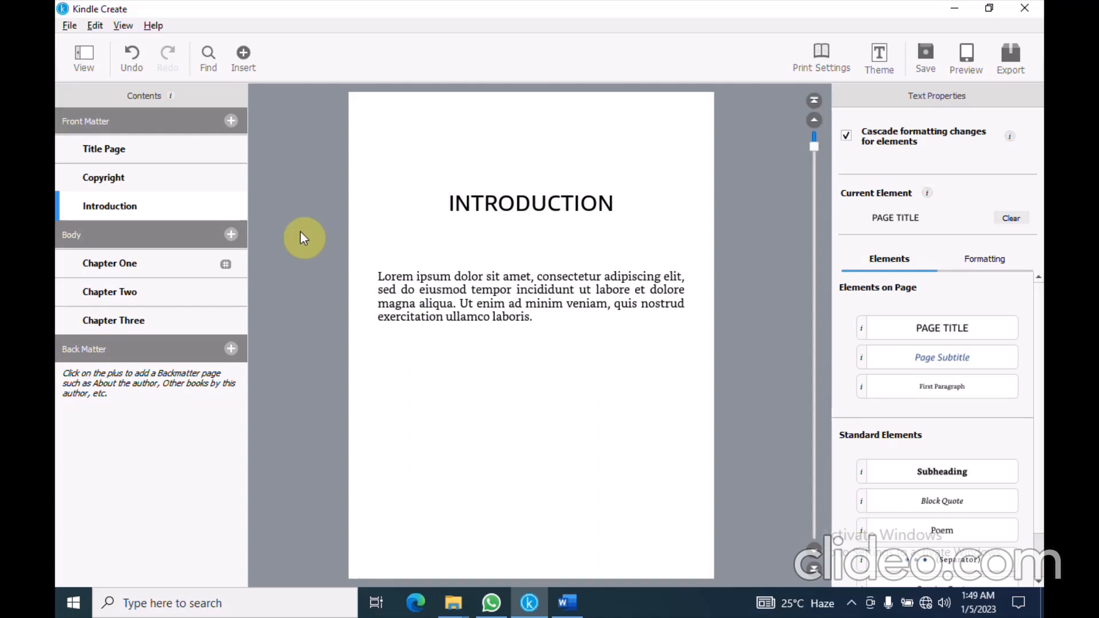
left_click(567, 601)
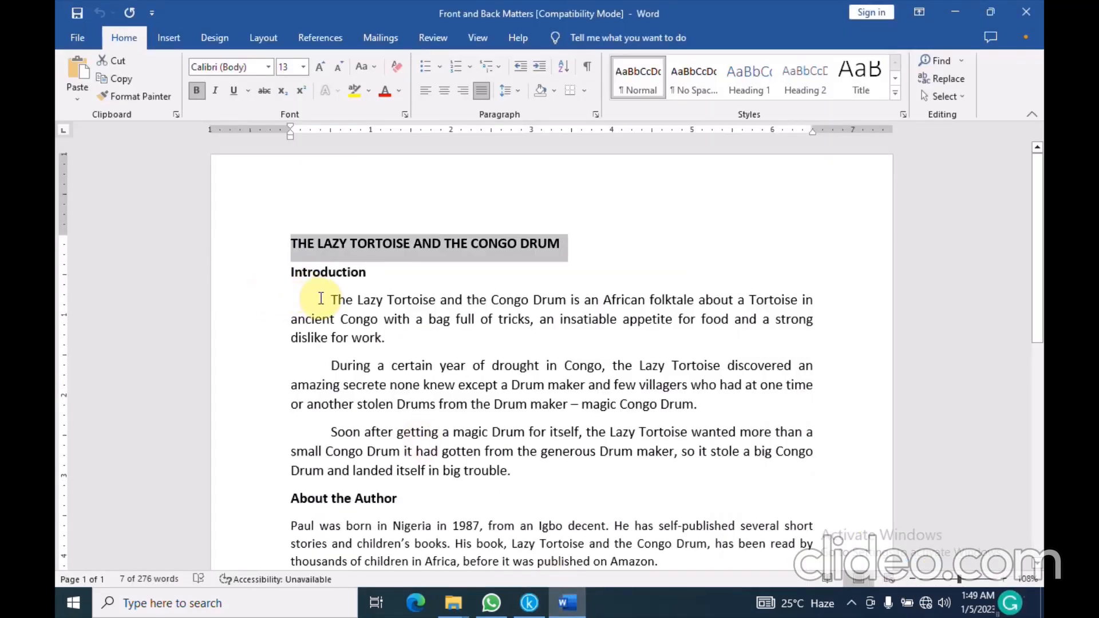
Copy the three Introduction paragraphs from Word and switch back to Kindle Create
left_click_drag(321, 298, 510, 470)
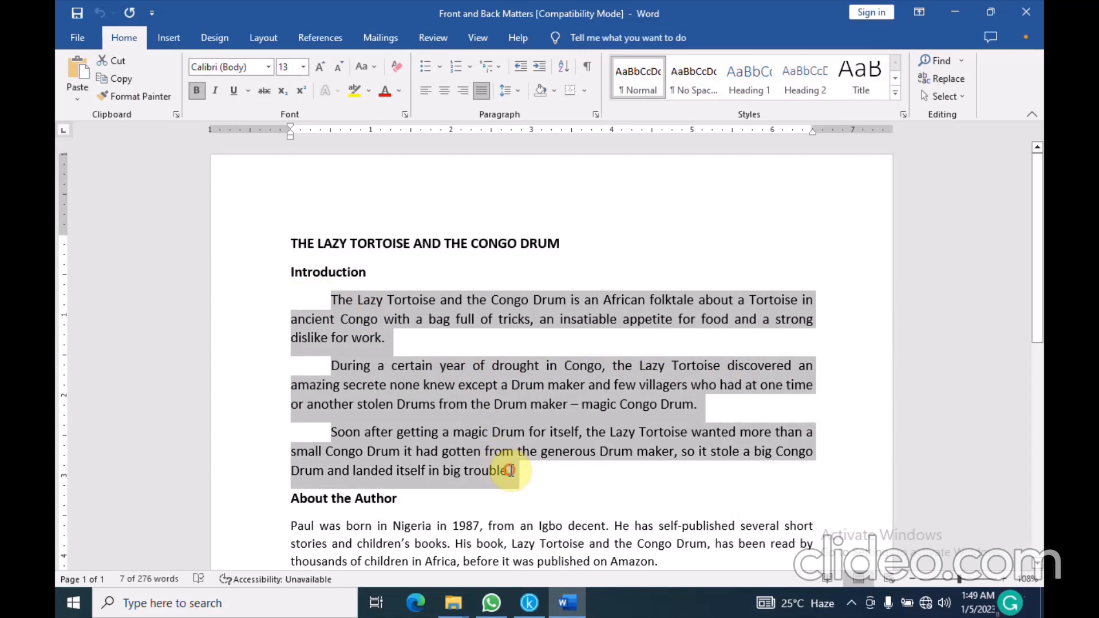
left_click(130, 82)
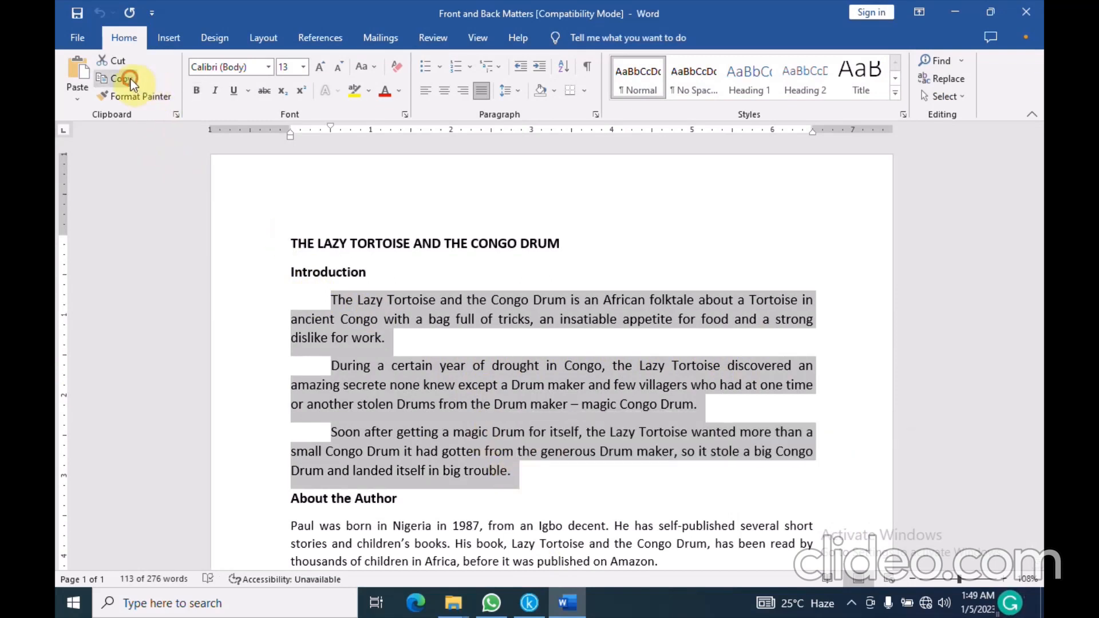
left_click(533, 606)
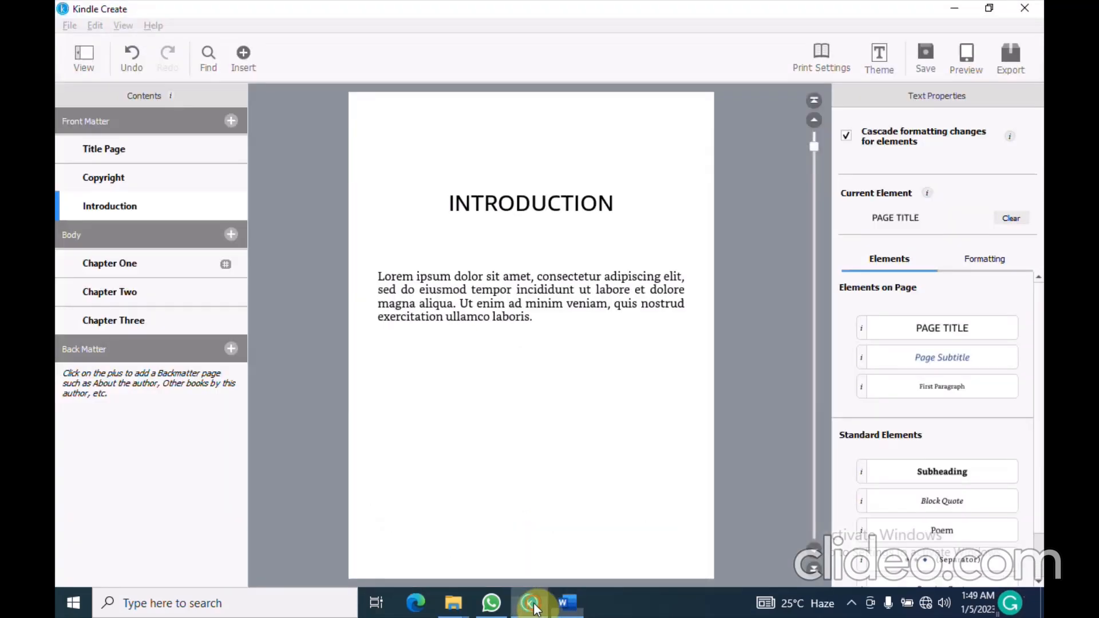
Paste the introduction text over the Lorem ipsum placeholder paragraph via Edit > Paste
left_click(512, 328)
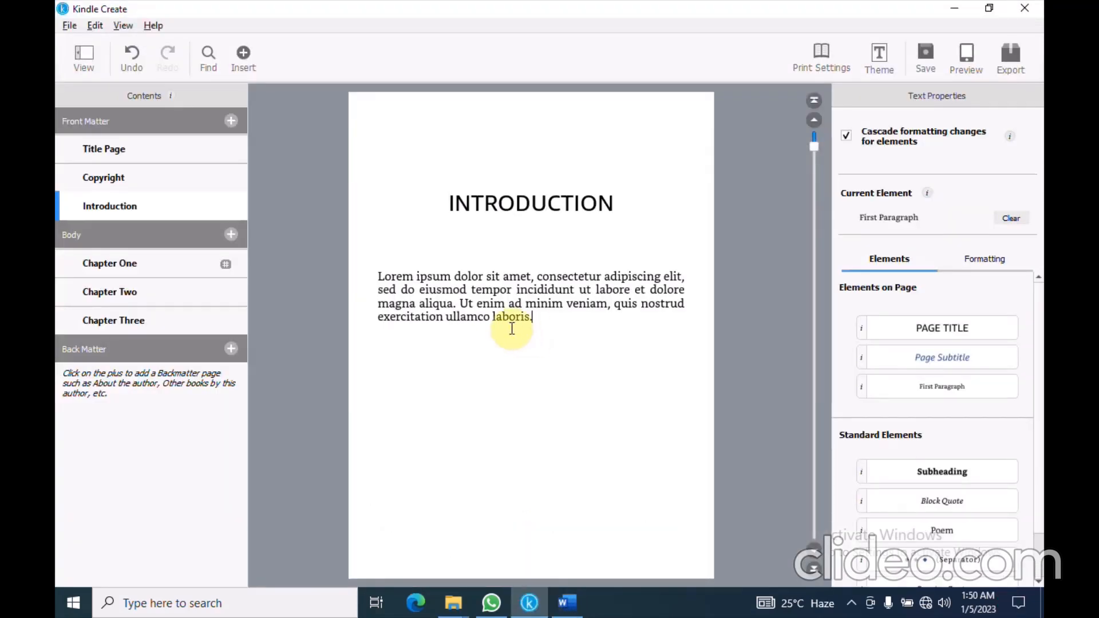
left_click_drag(379, 277, 535, 316)
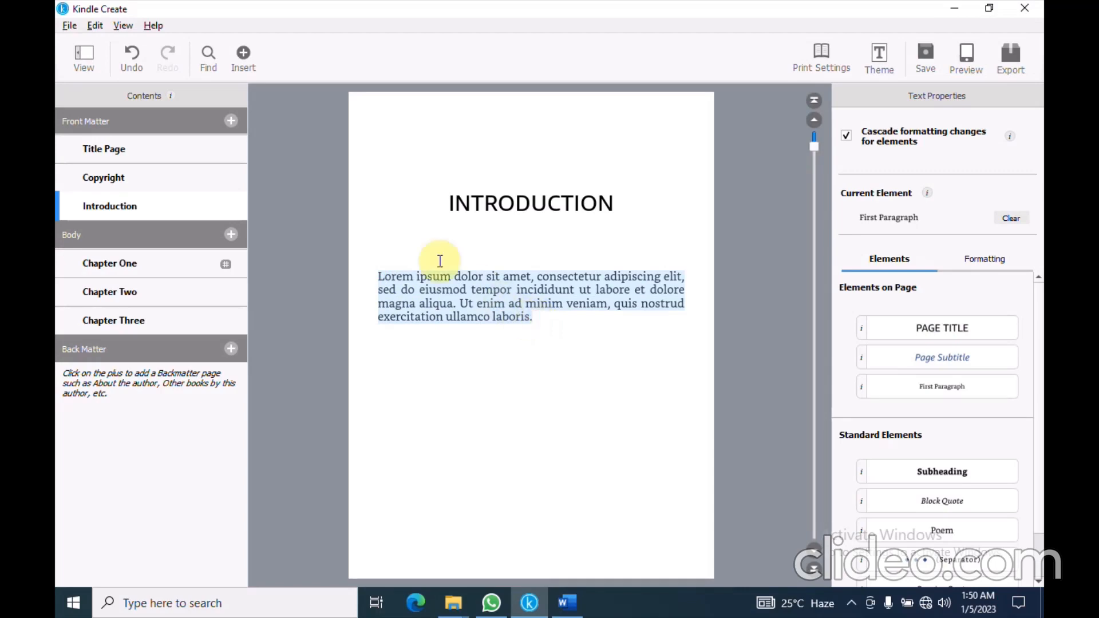
left_click(102, 28)
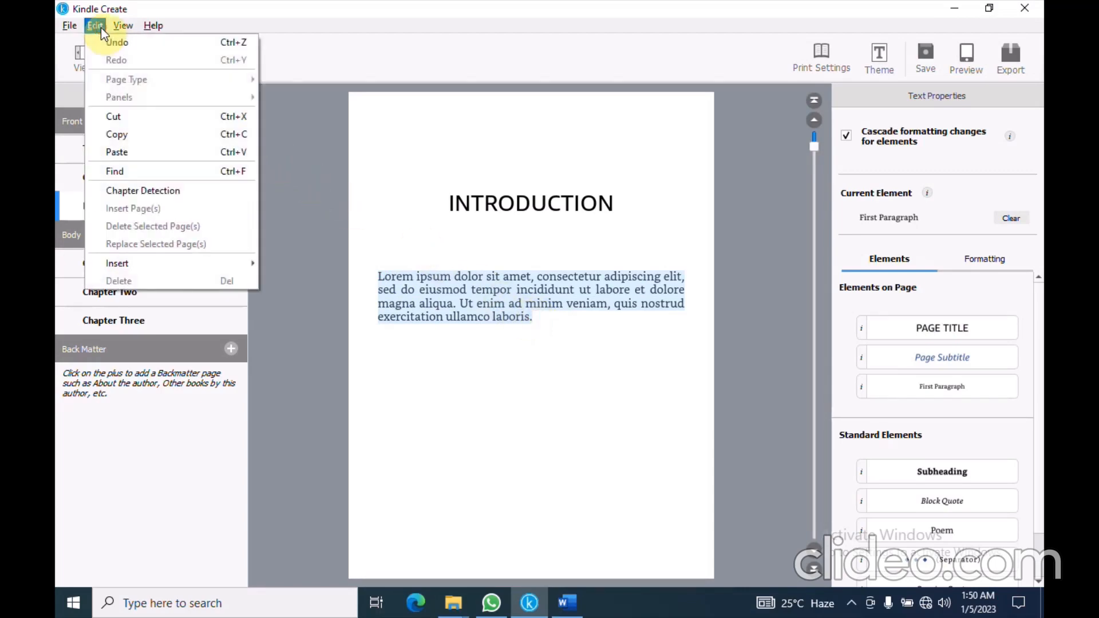
left_click(129, 151)
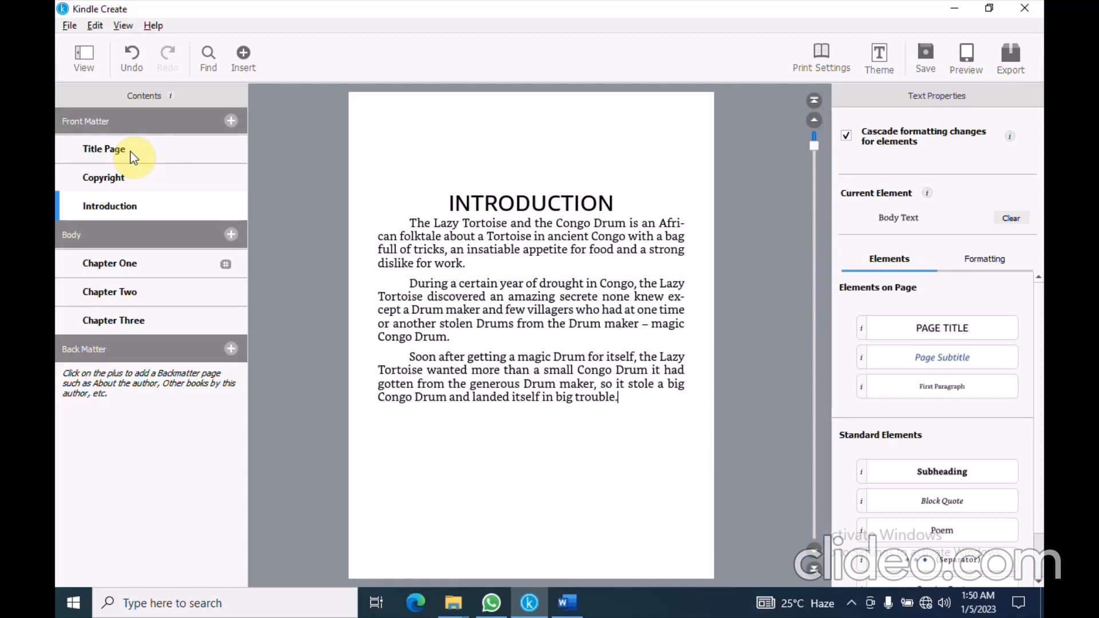
Style the opening introduction paragraph as First Paragraph
left_click(405, 220)
left_click_drag(405, 219, 477, 259)
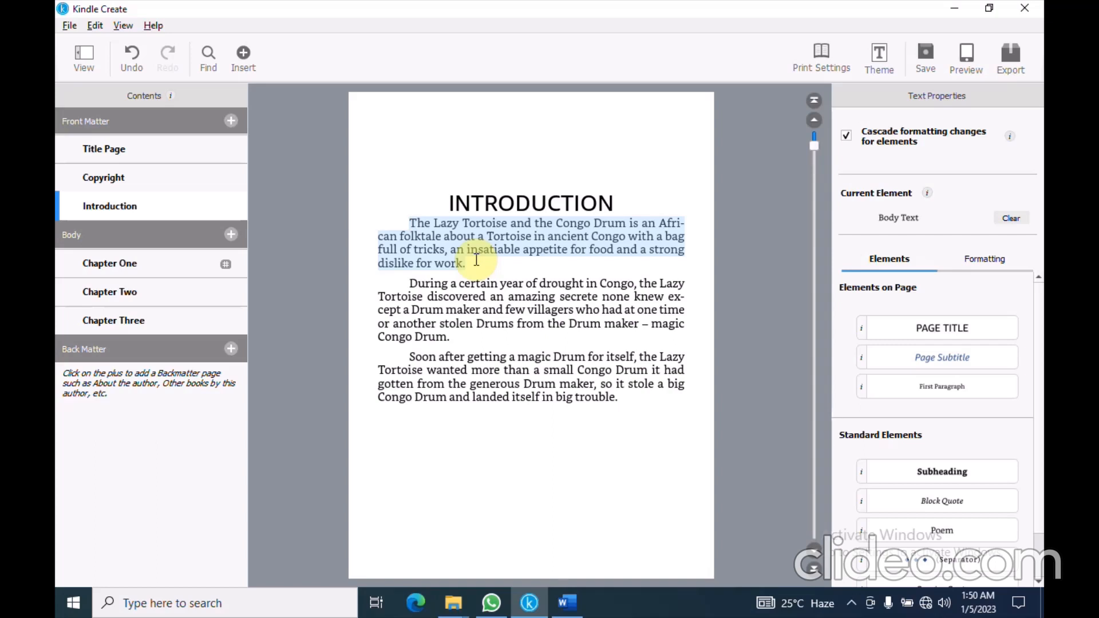
left_click(979, 389)
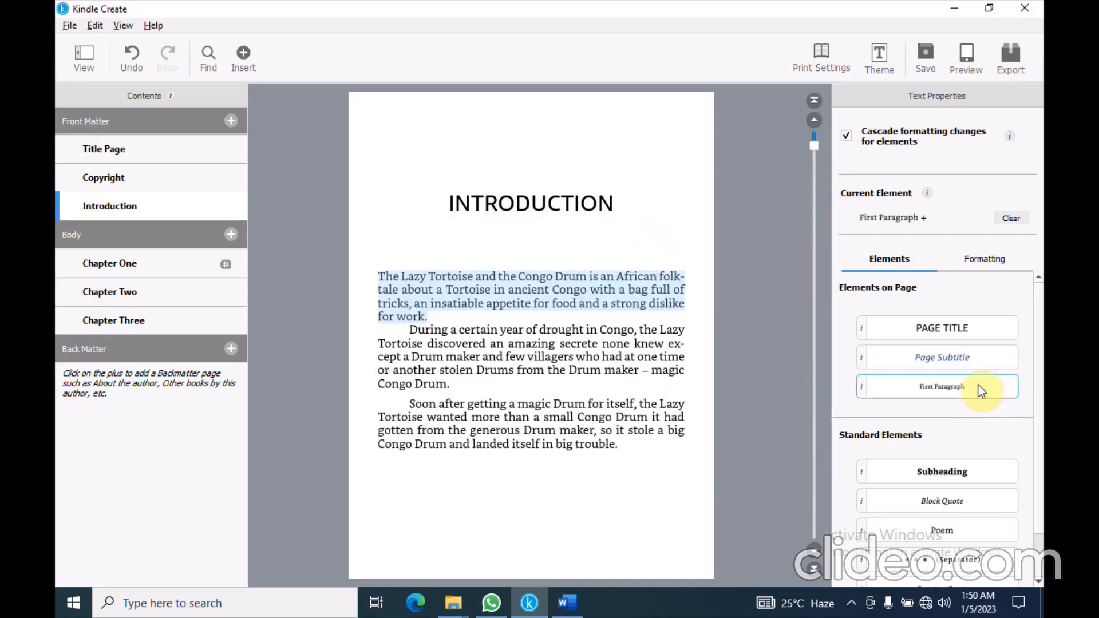
left_click(452, 299)
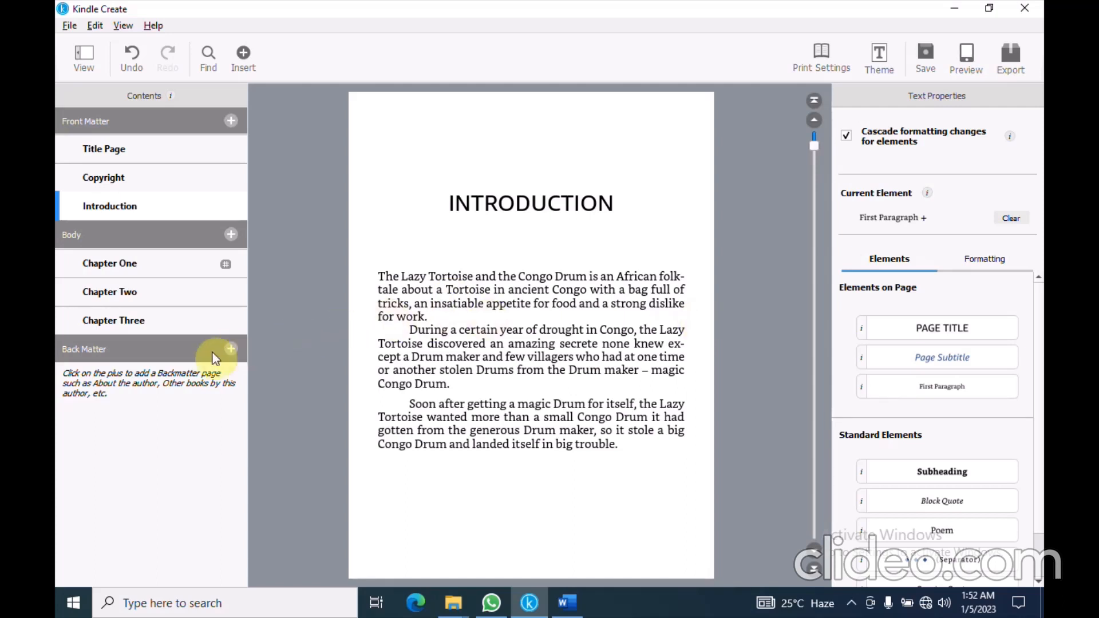
Start an About The Author back-matter page, enter the author's name, and switch to Word
left_click(231, 352)
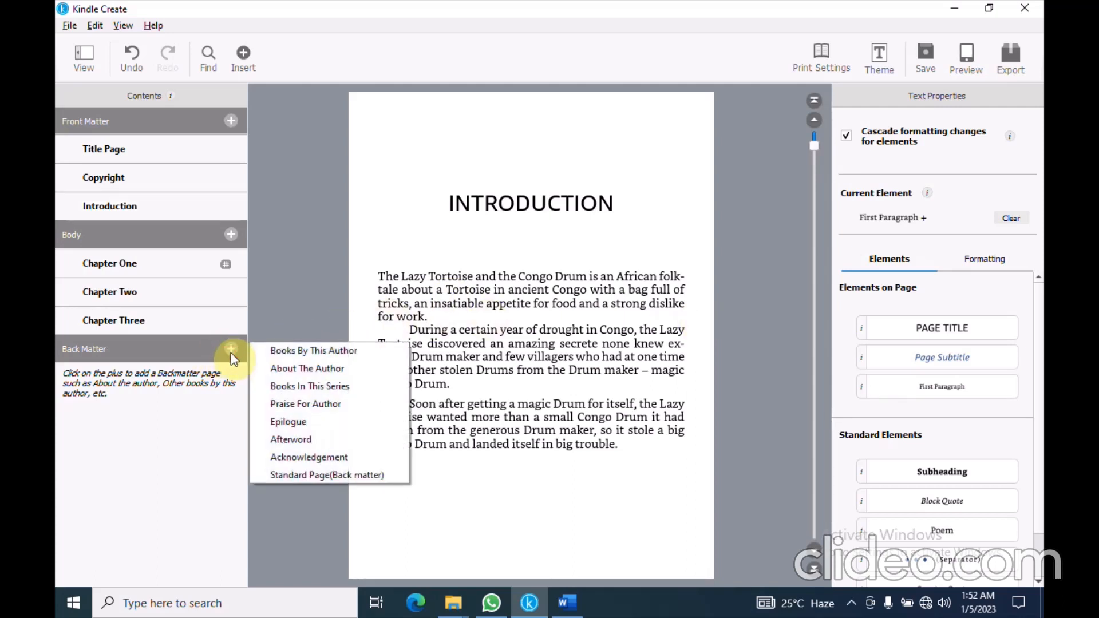
left_click(283, 368)
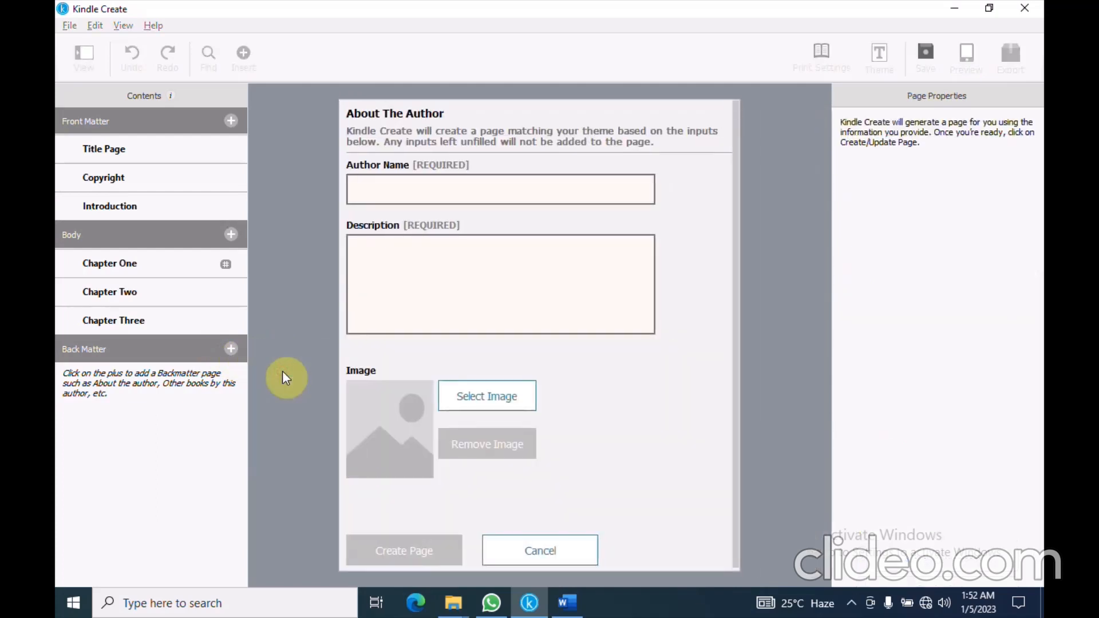
left_click(394, 189)
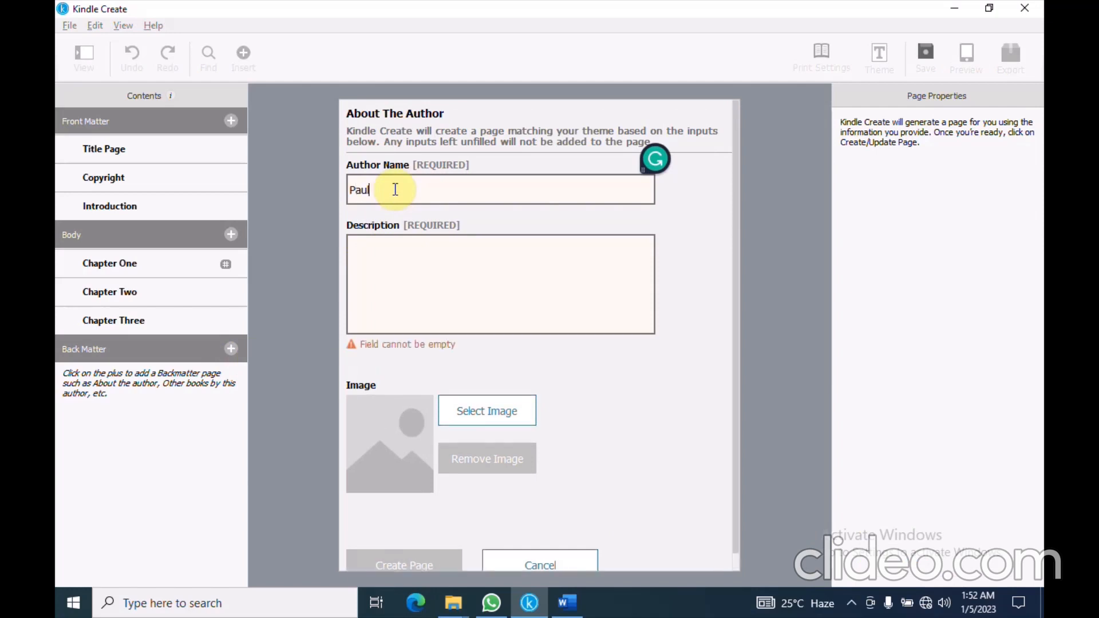
left_click(402, 247)
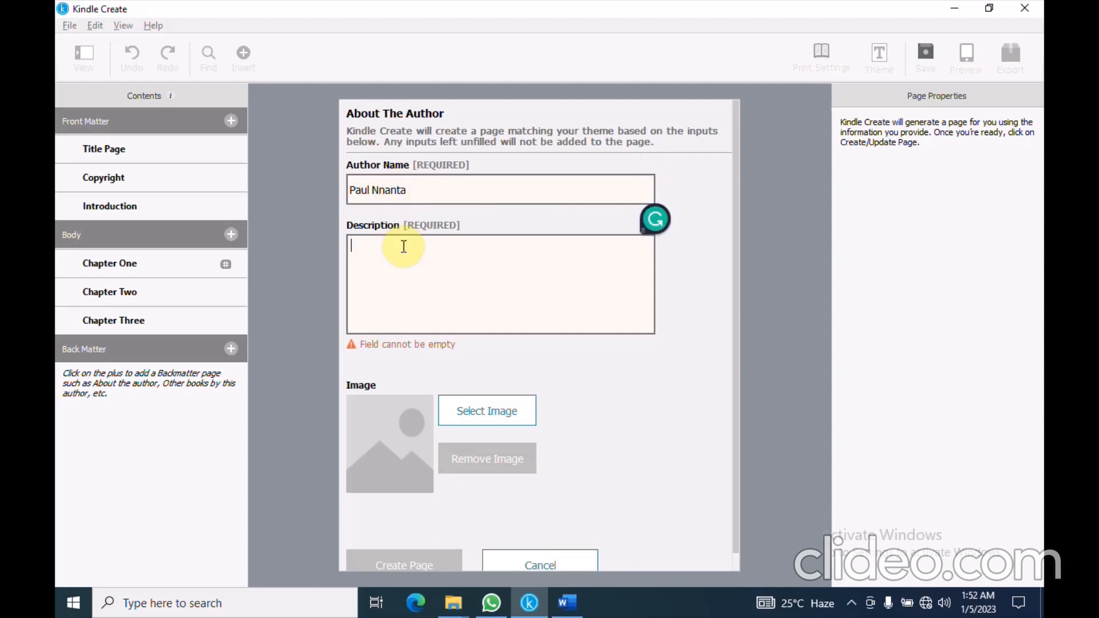
left_click(575, 596)
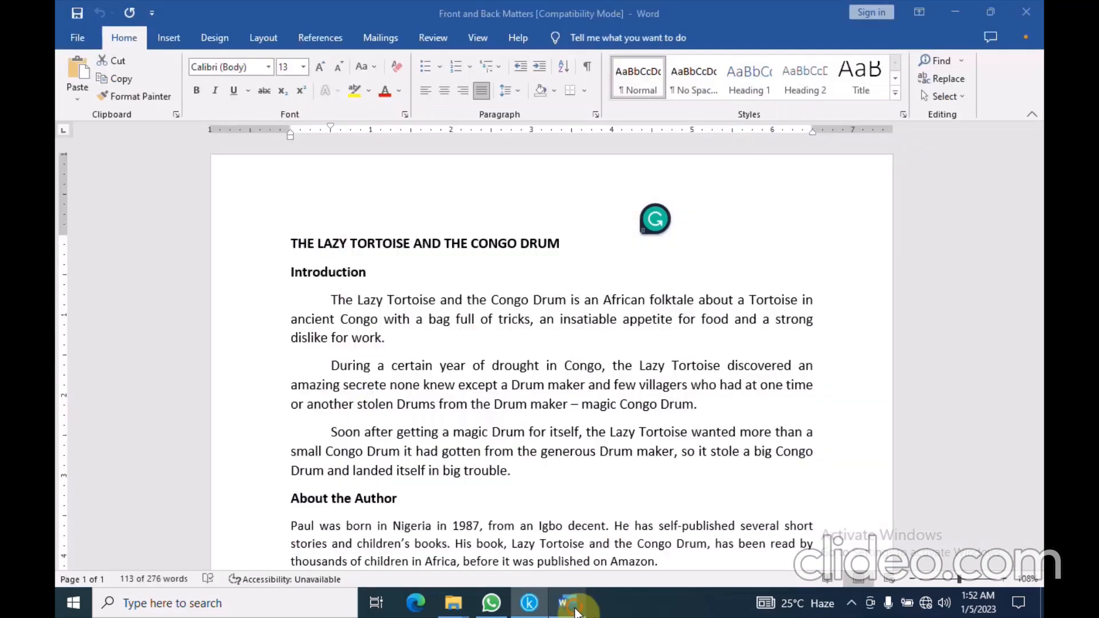
Copy the three About the Author biography paragraphs from Word and return to Kindle Create
scroll(512, 475, "down", 5)
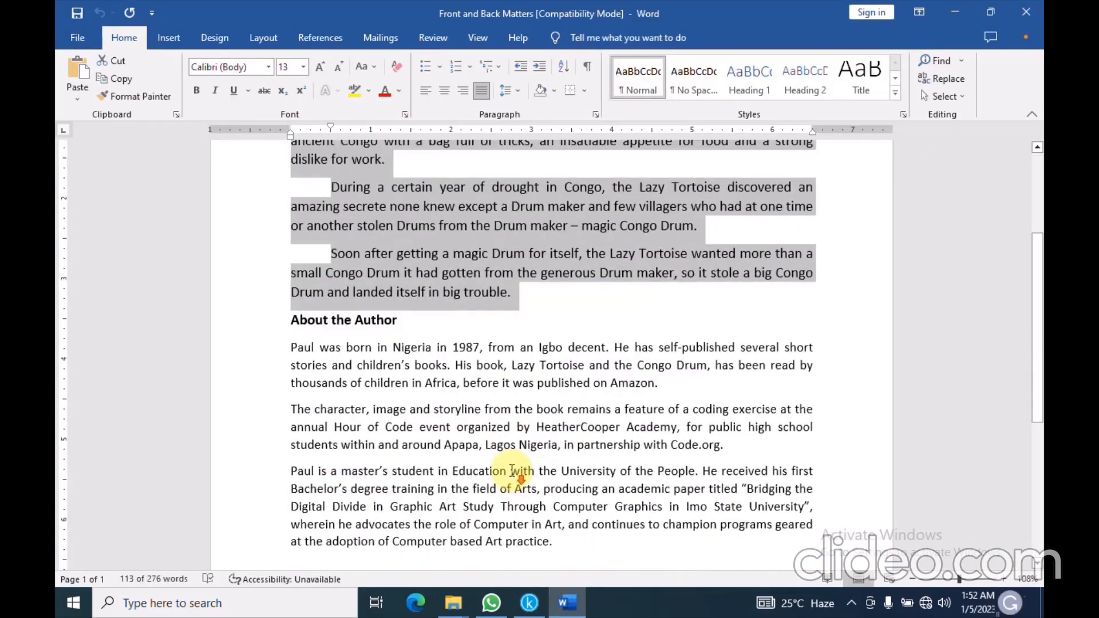
scroll(511, 462, "down", 1)
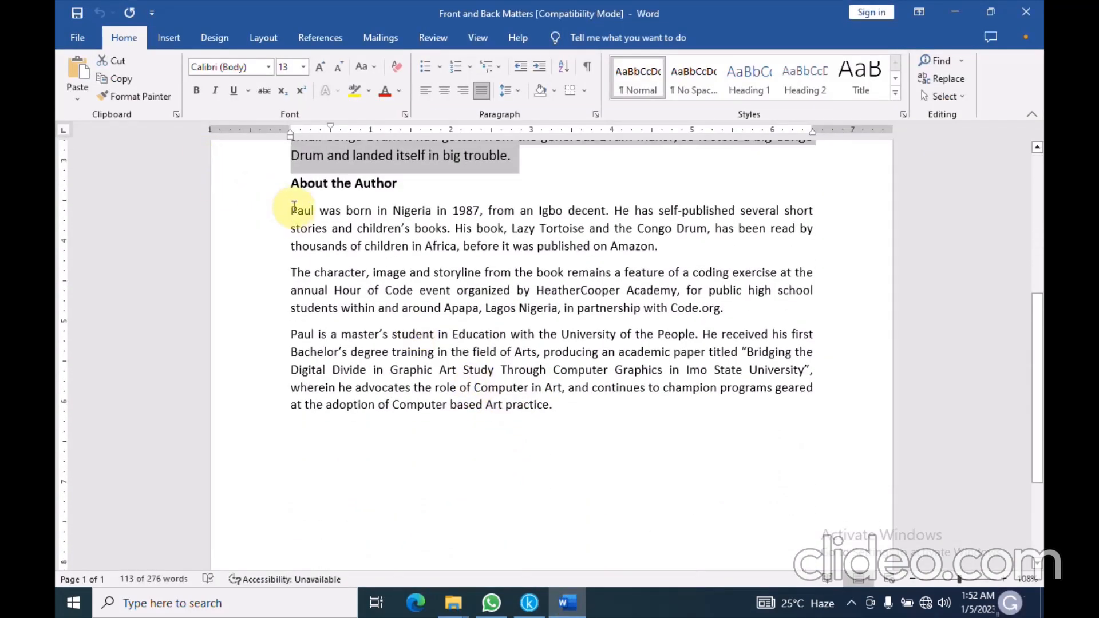
left_click_drag(291, 208, 565, 405)
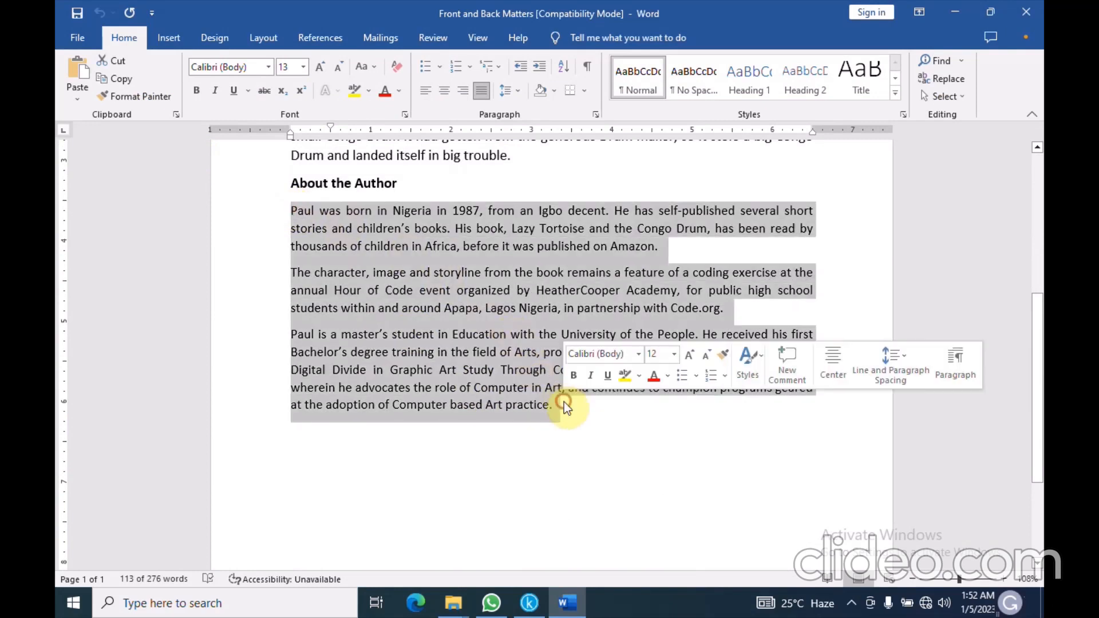
left_click(118, 82)
left_click(530, 603)
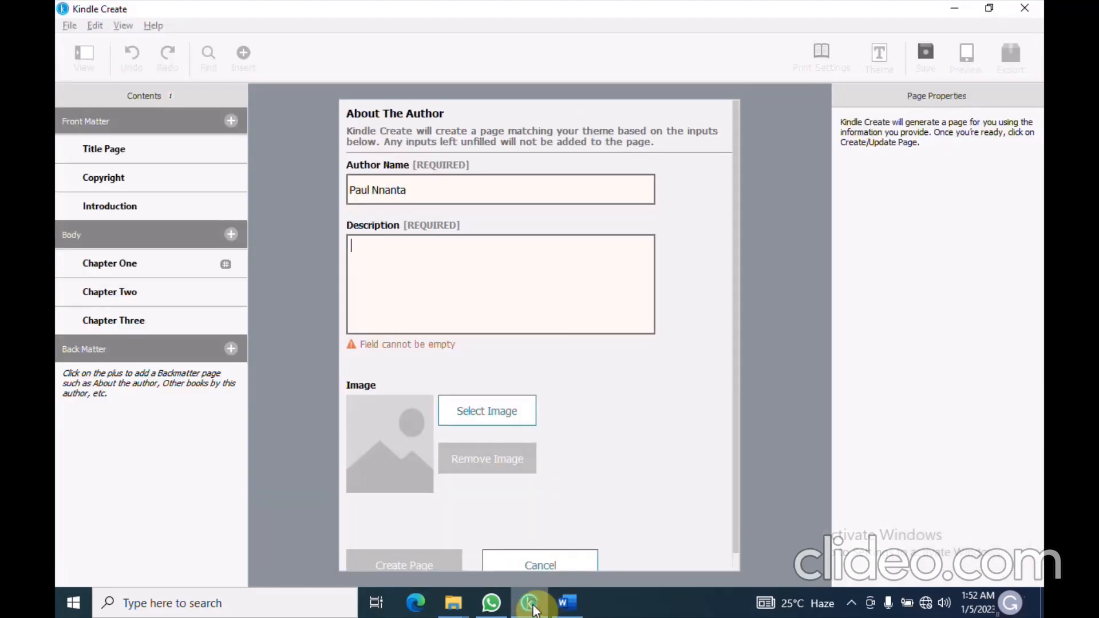
Paste the copied biography into the author Description box
left_click(426, 277)
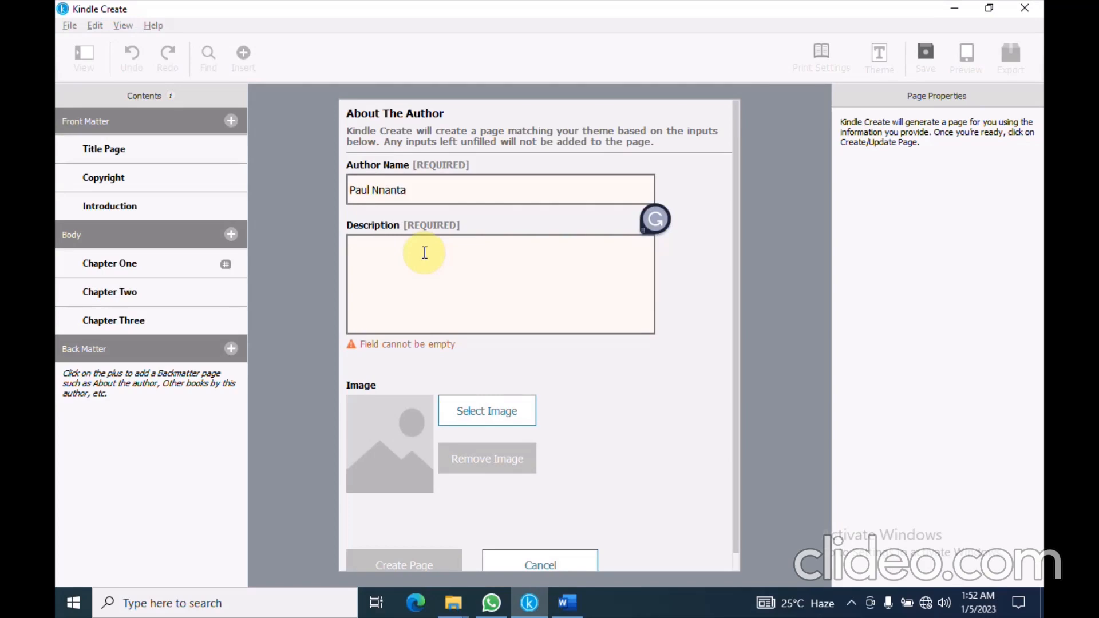
right_click(424, 253)
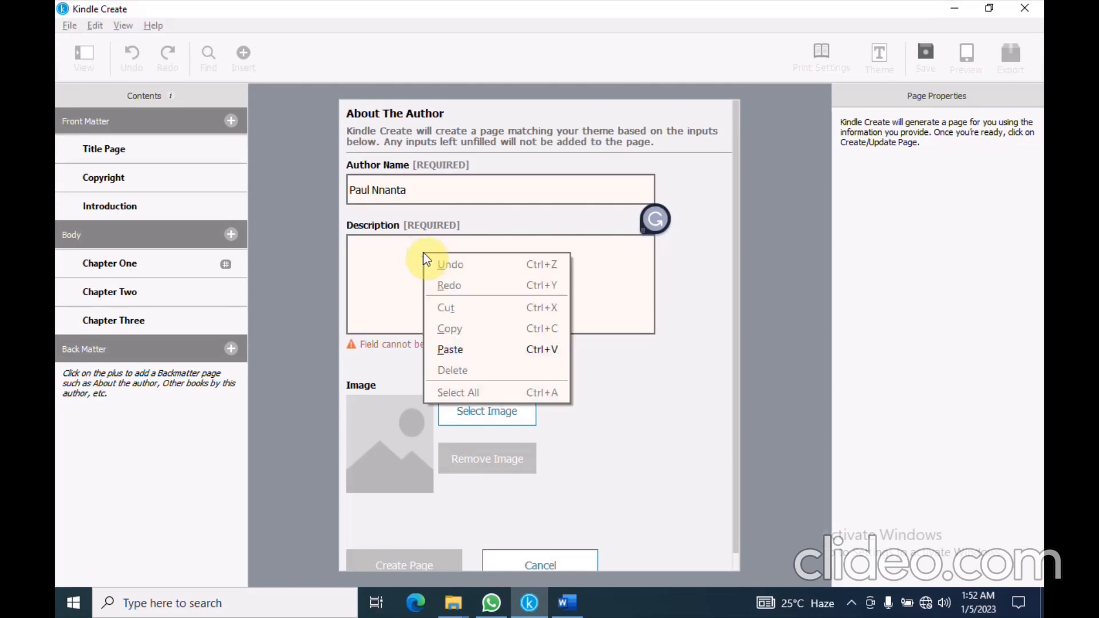
left_click(447, 353)
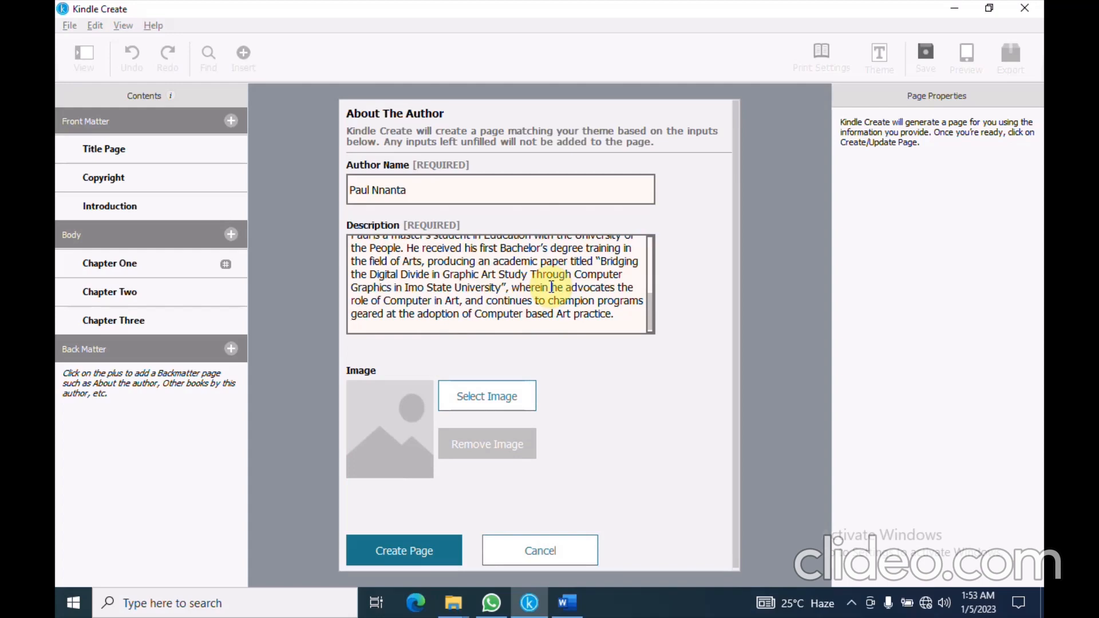
scroll(551, 287, "up", 1)
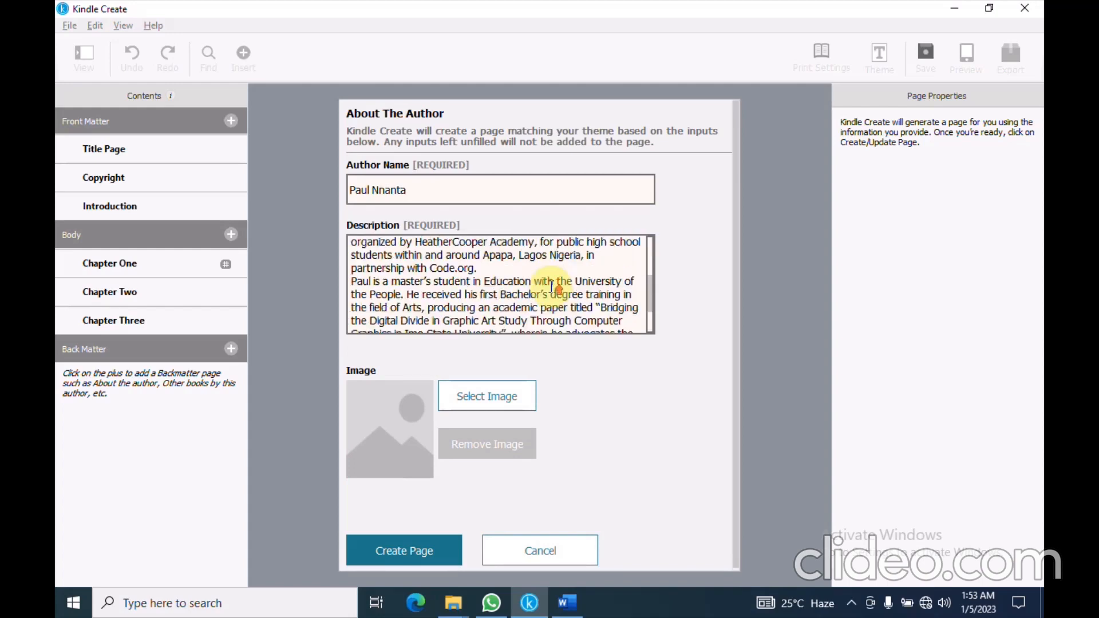
scroll(551, 287, "up", 3)
scroll(552, 286, "up", 1)
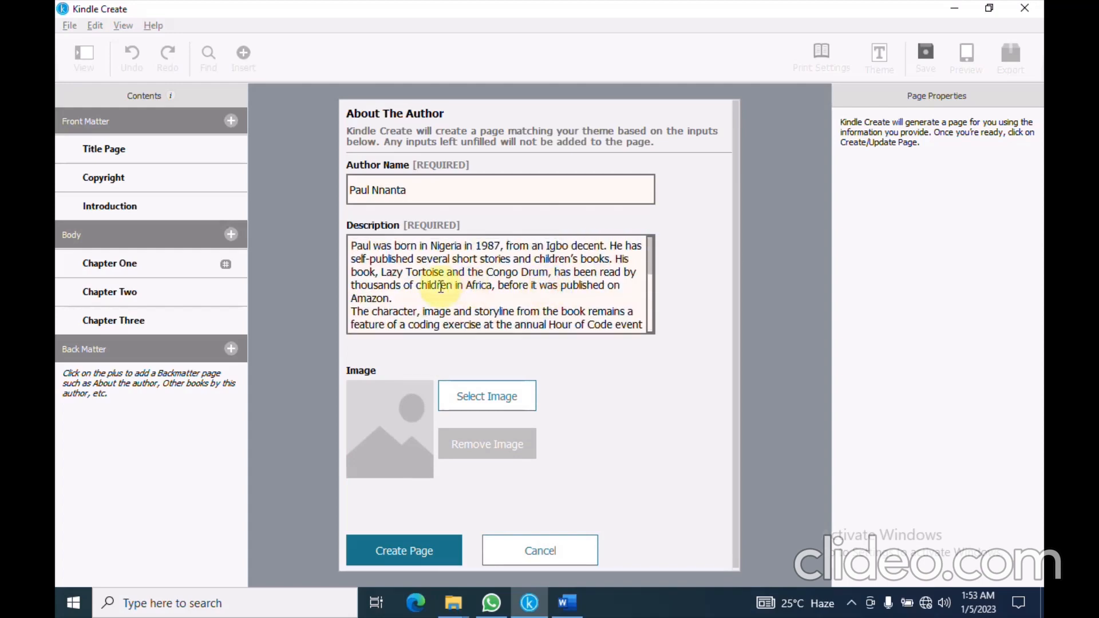
Insert blank lines after the 'Amazon.' and 'Code.org.' paragraphs, then choose Select Image
left_click(407, 298)
key("Return")
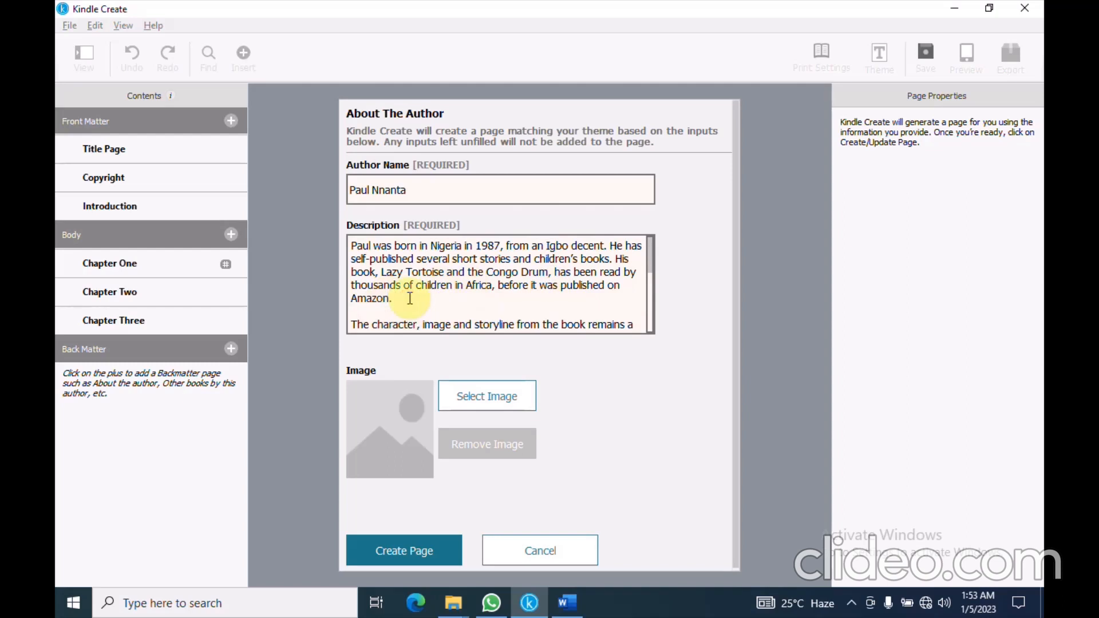
scroll(412, 298, "down", 3)
left_click(491, 242)
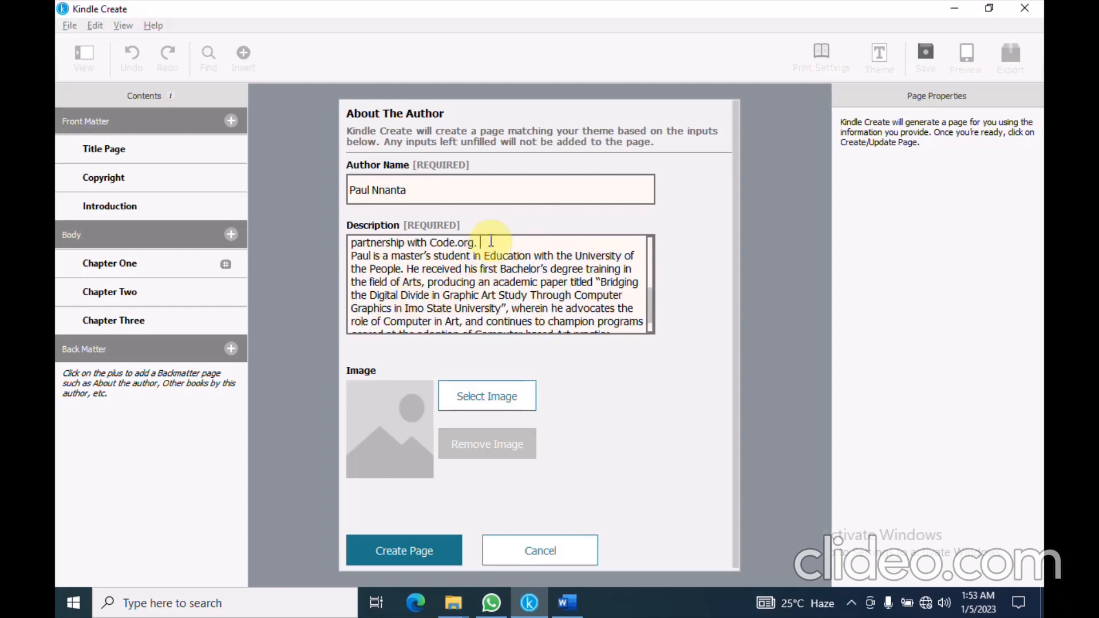
key("Return")
scroll(533, 298, "down", 2)
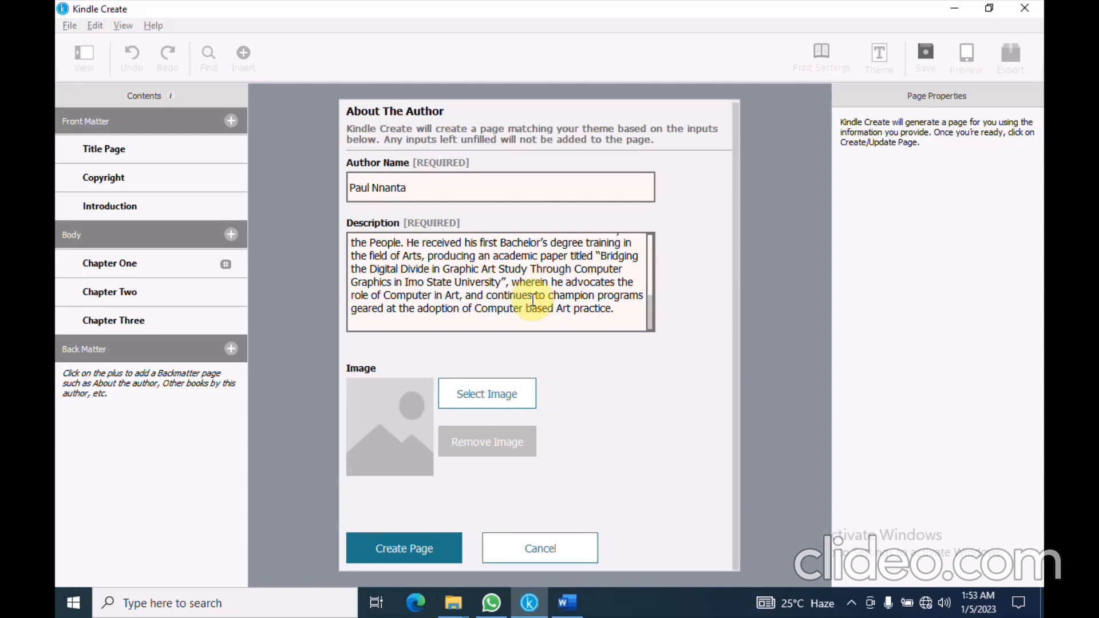
left_click(469, 389)
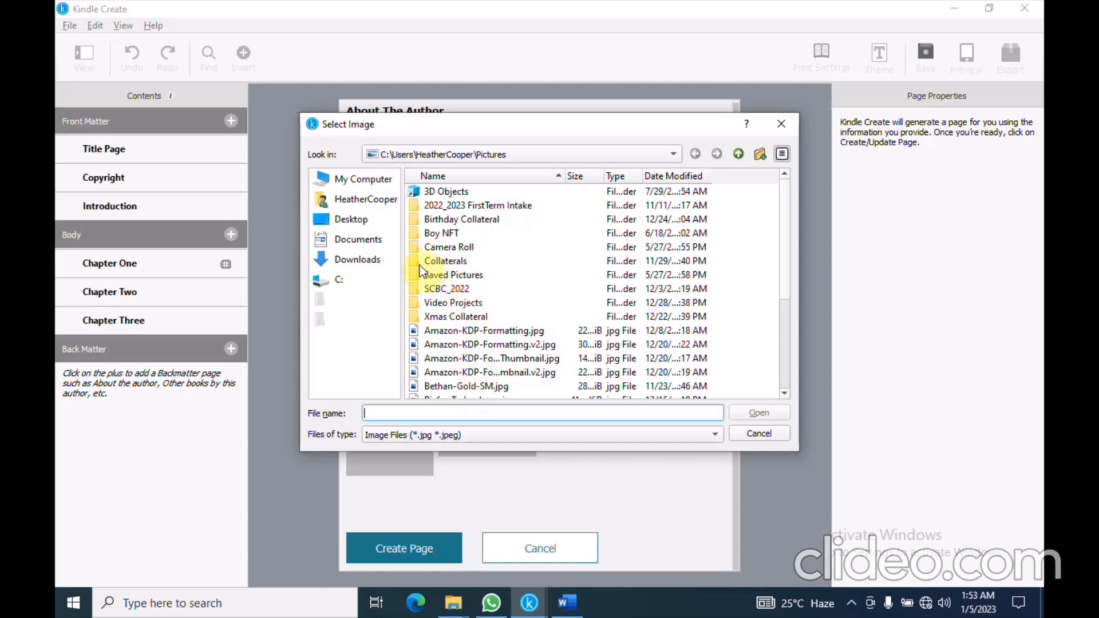
Attach the JPG author photo from Desktop > Kindle Create Exercise Files
left_click(359, 217)
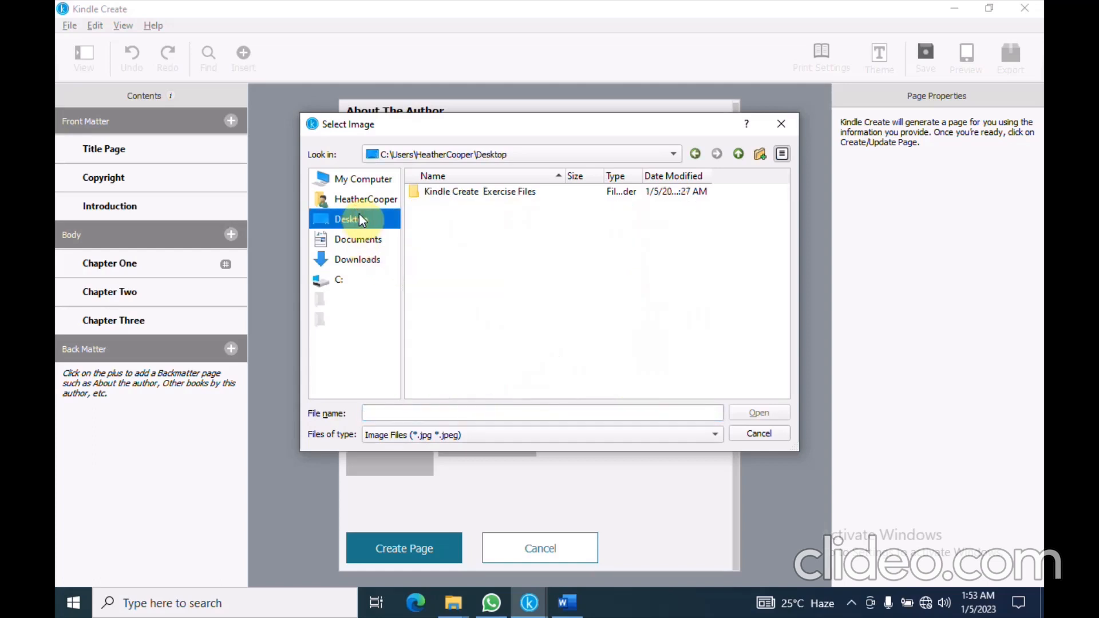
double_click(452, 193)
left_click(459, 193)
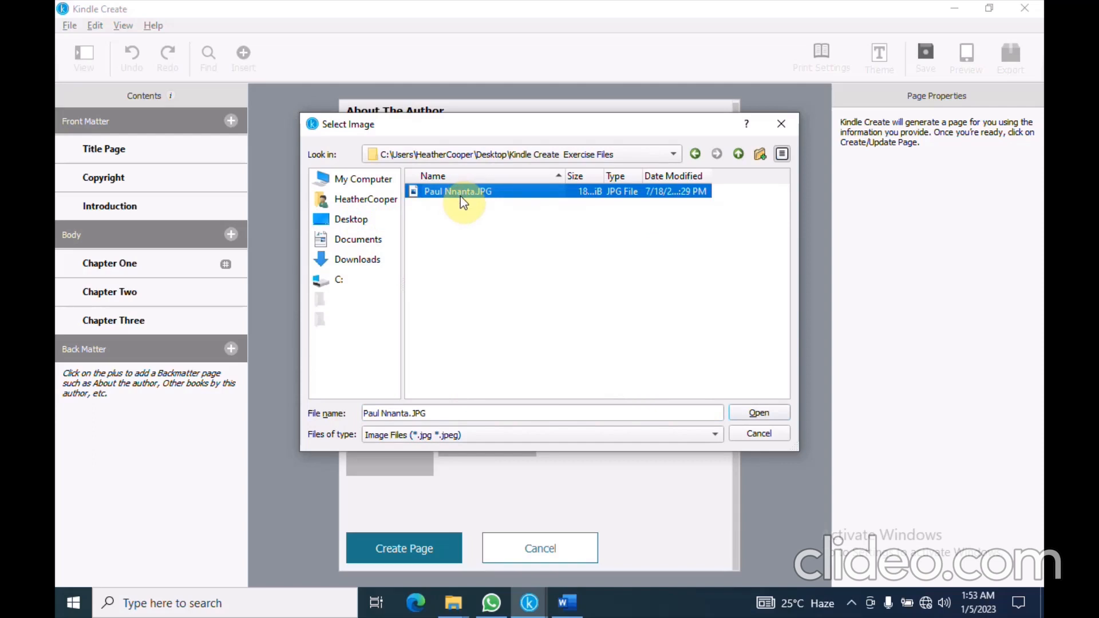
left_click(760, 413)
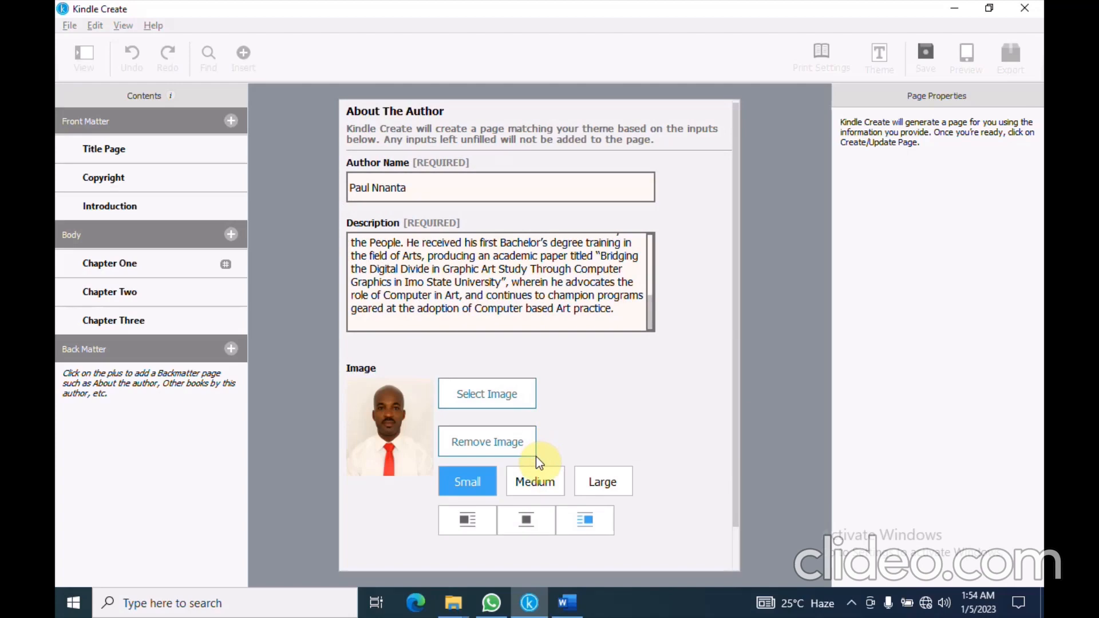
Create the About The Author page from the filled-in form so it appears under Back Matter
scroll(536, 456, "down", 1)
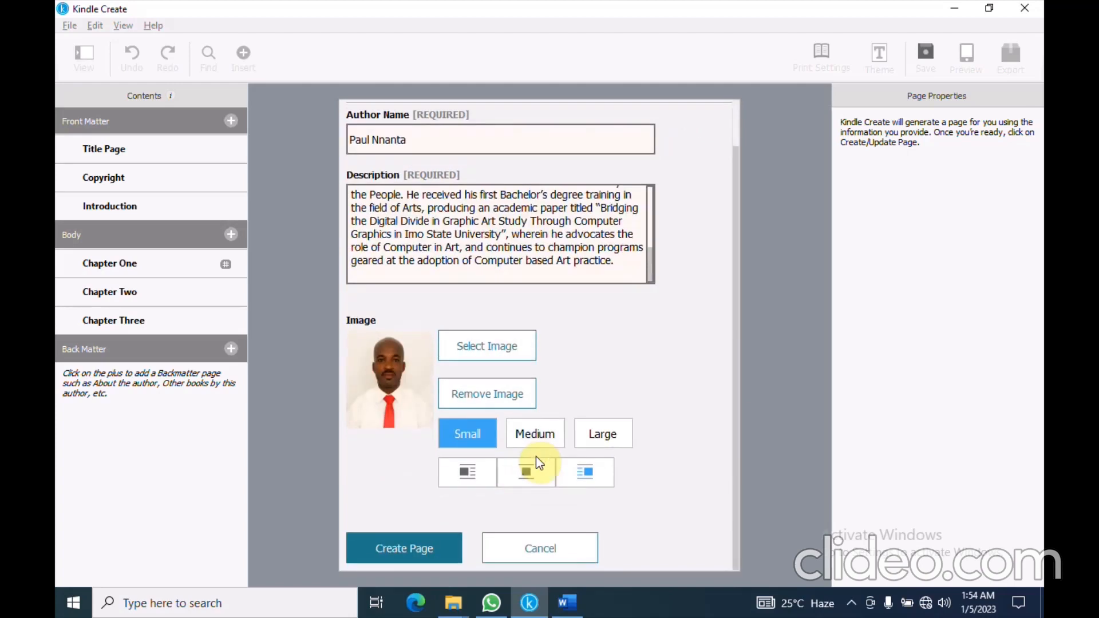
left_click(407, 548)
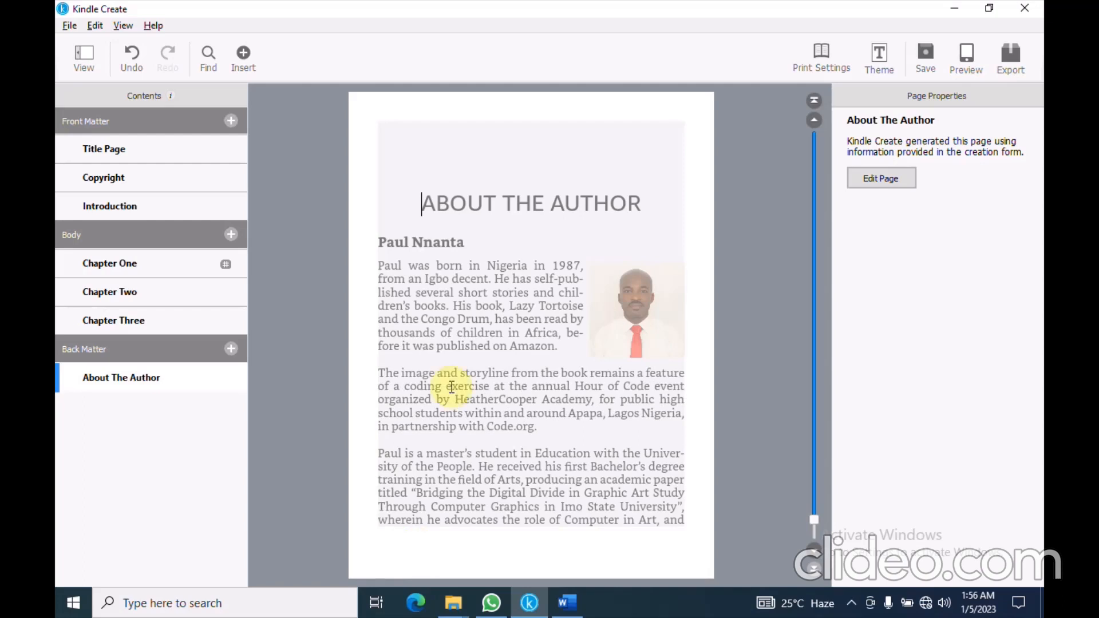
Add an auto-generated Table of Contents page to Front Matter, linking Title Page through About The Author
left_click(231, 122)
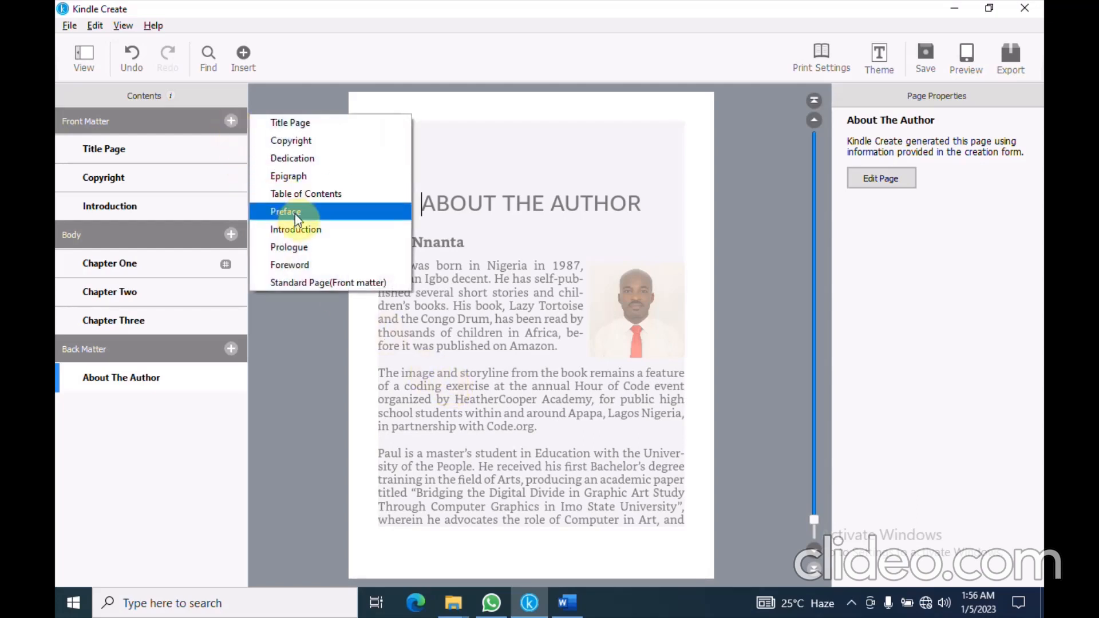
left_click(308, 199)
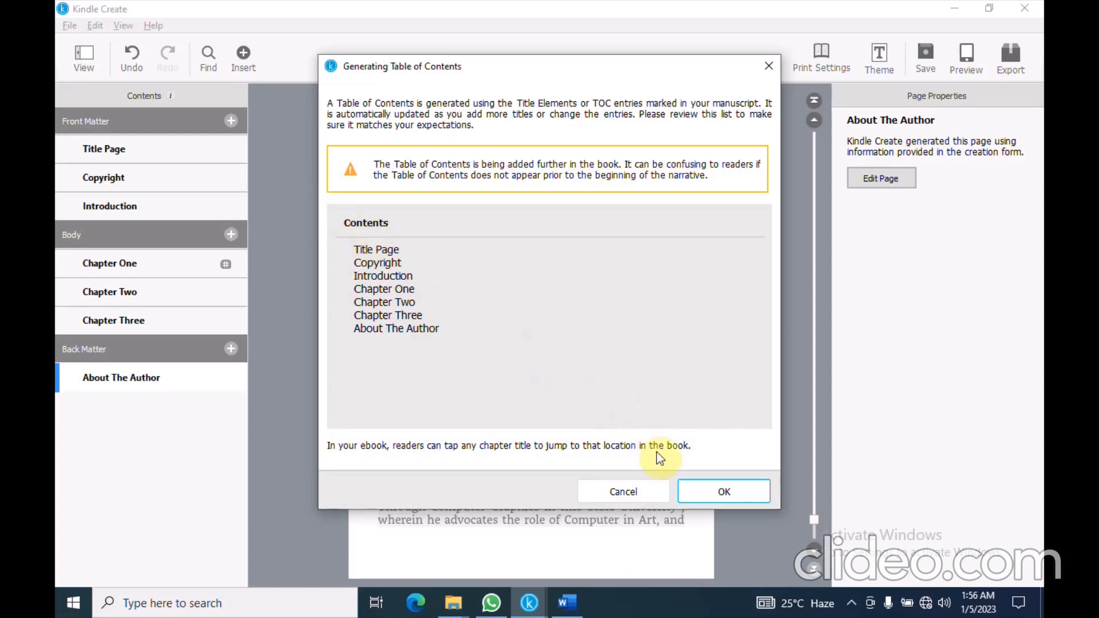
left_click(706, 491)
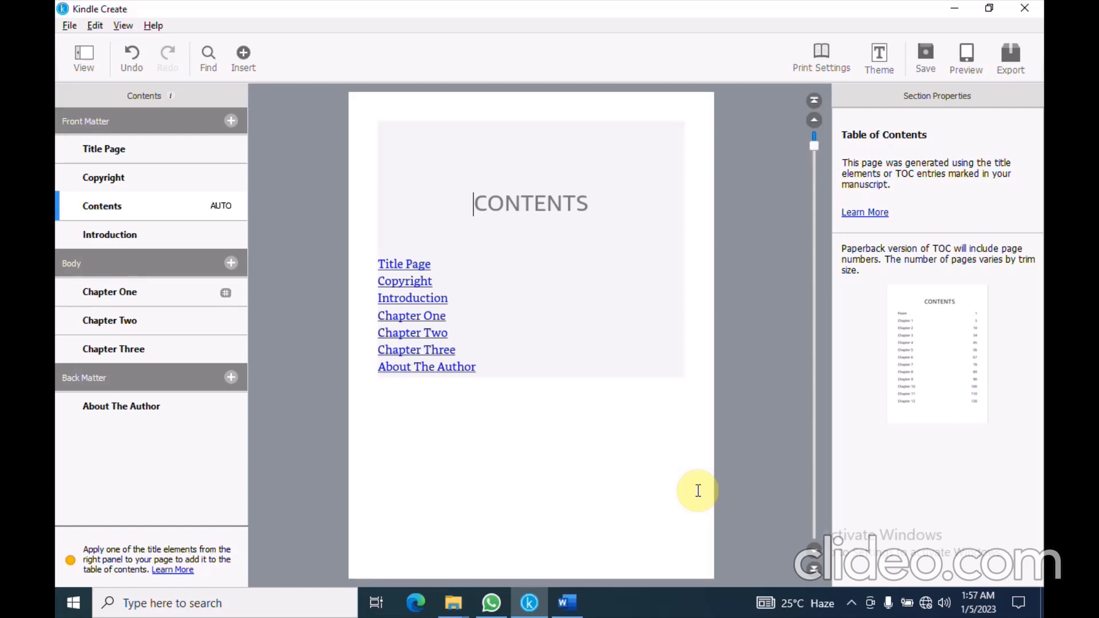
Preview the Classic, Cosmos and Amour themes, then keep the book on the Modern theme
left_click(822, 62)
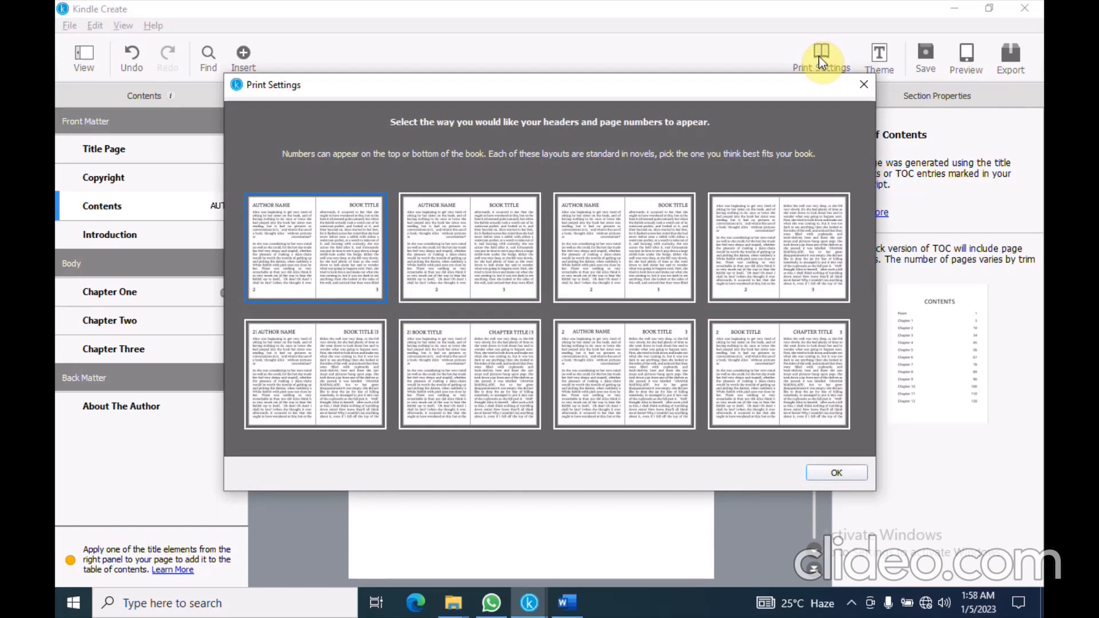
left_click(821, 475)
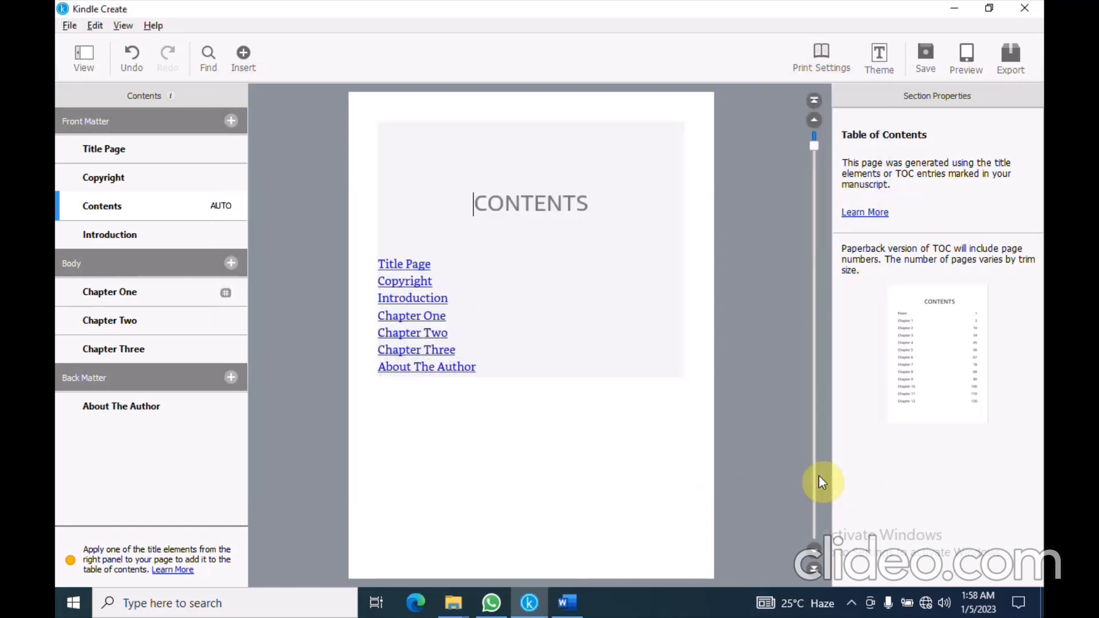
left_click(891, 59)
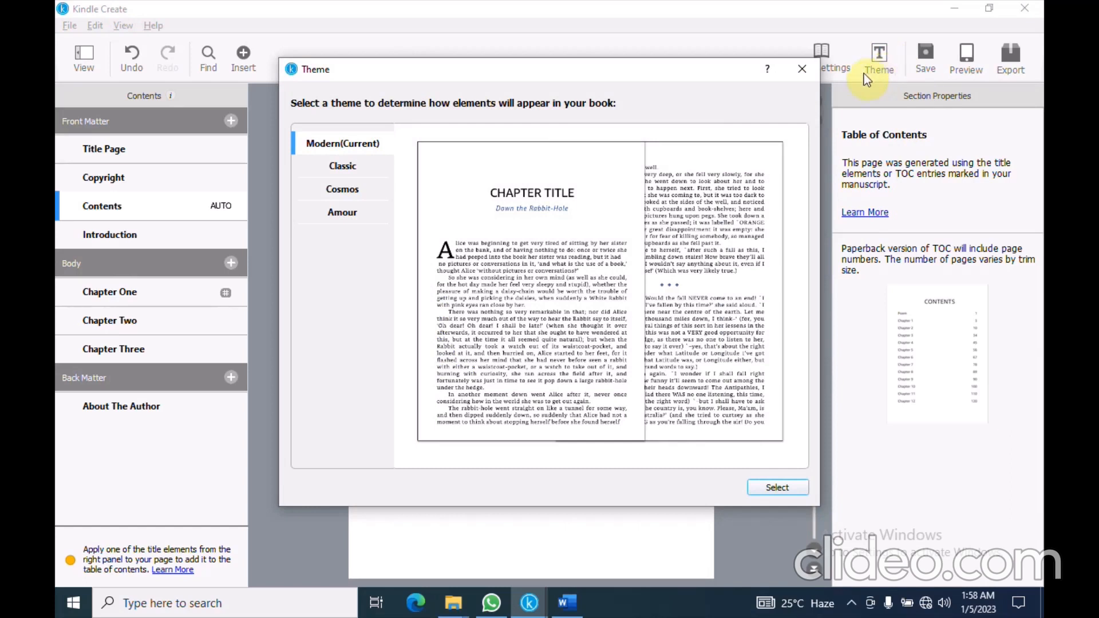
left_click(349, 172)
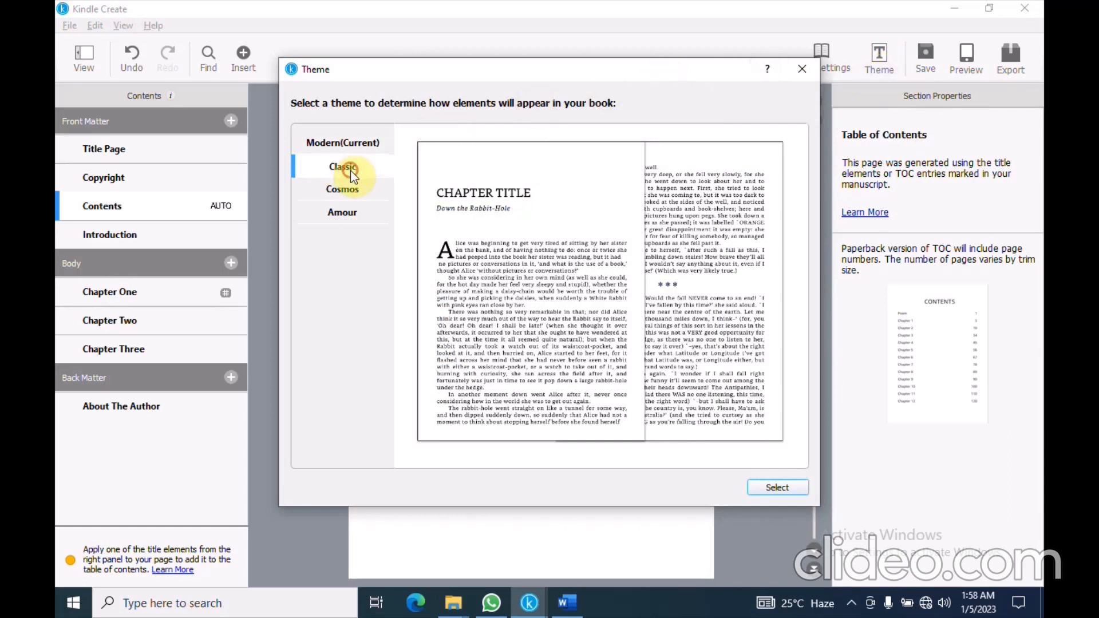
left_click(356, 188)
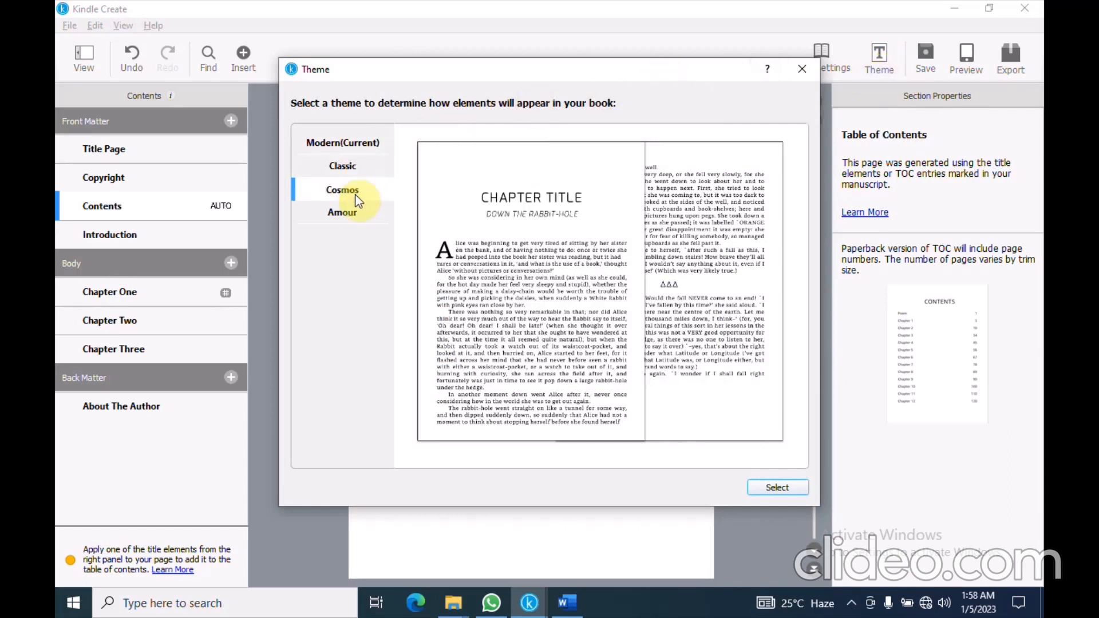
left_click(357, 215)
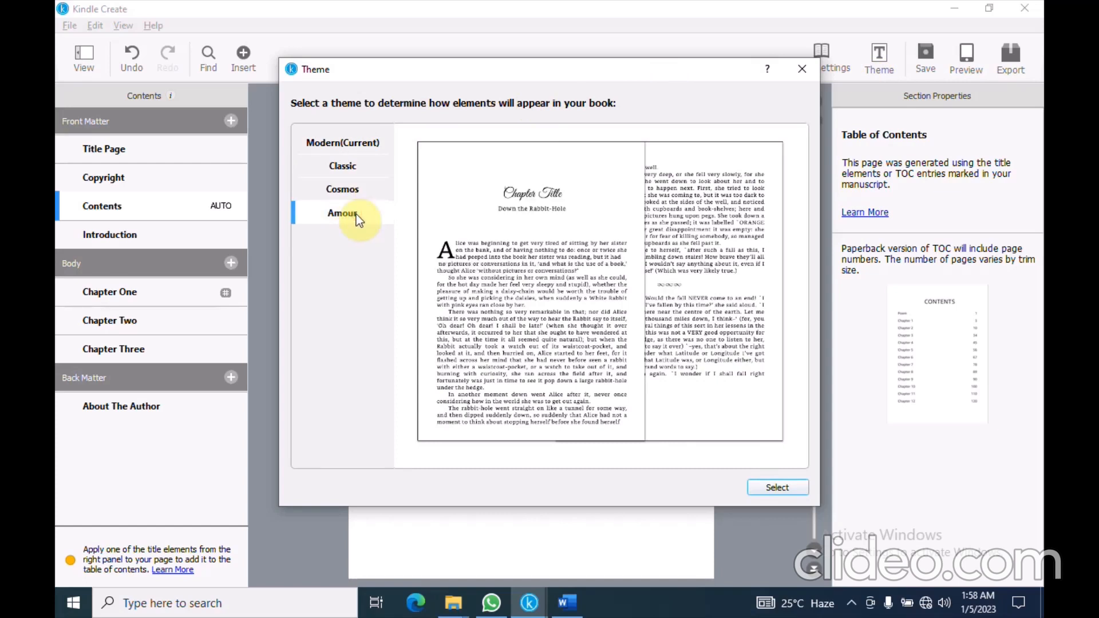
left_click(332, 150)
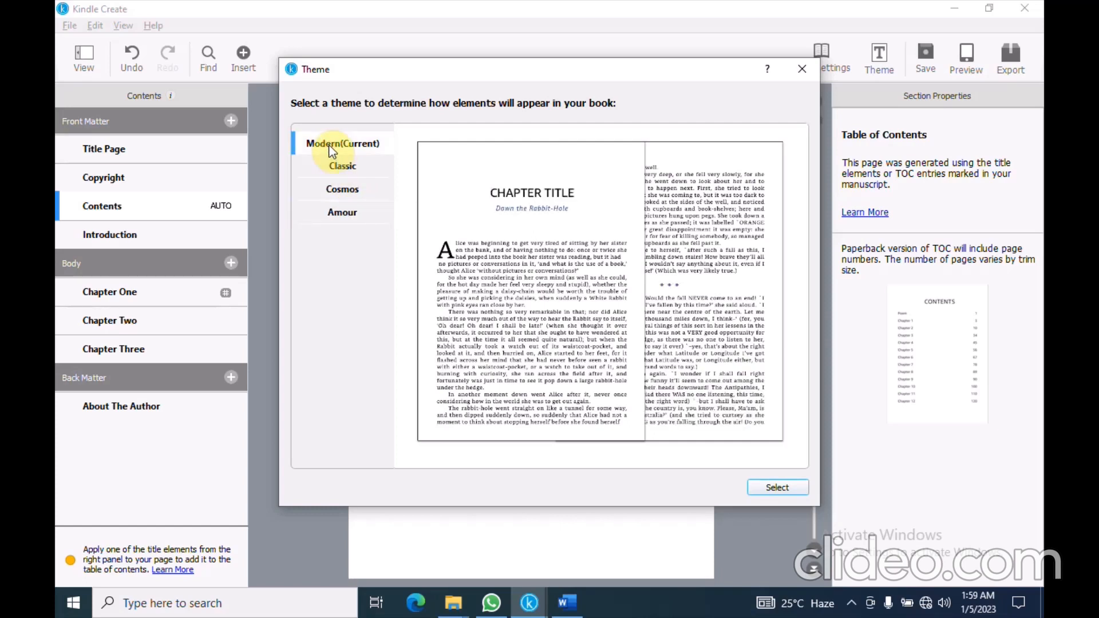
left_click(766, 488)
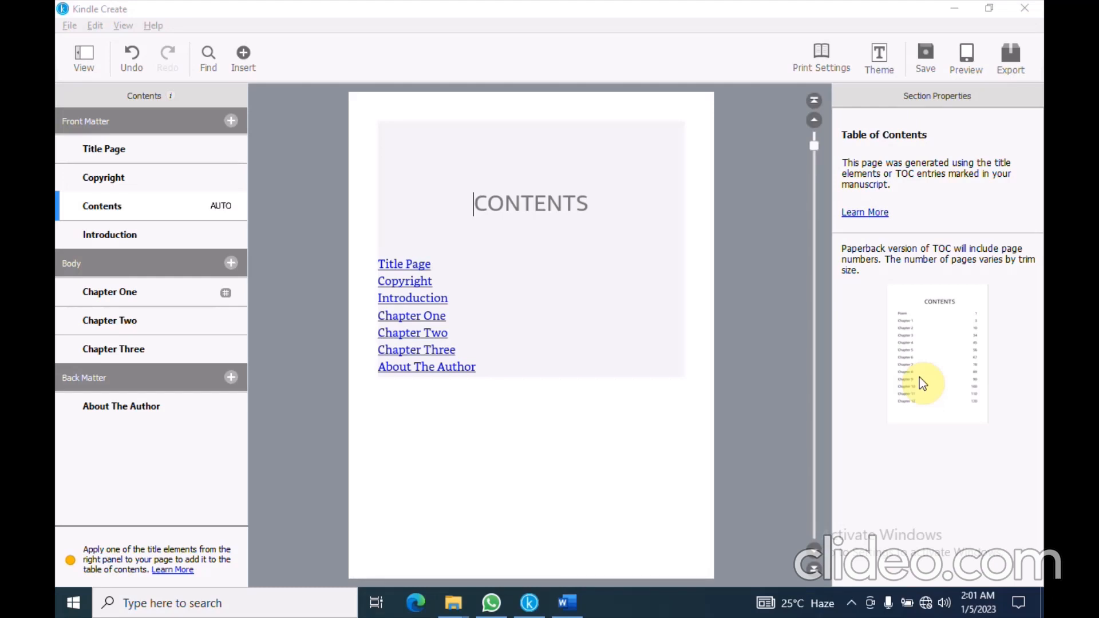
Save the project as Manuscript_book_KC on the Desktop and minimise Kindle Create
left_click(926, 62)
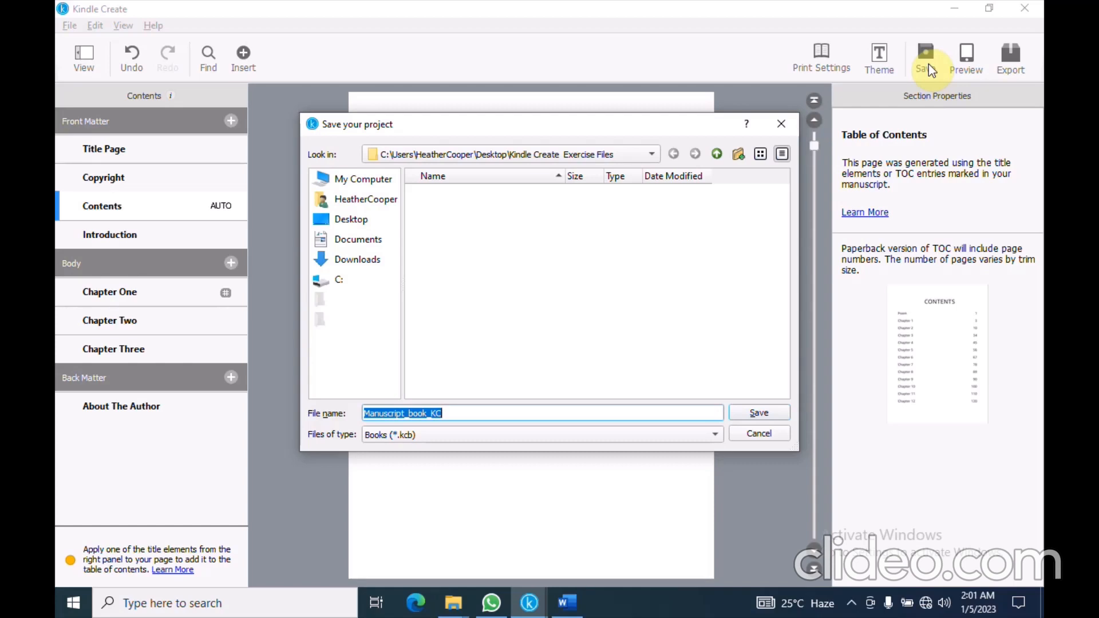
left_click(365, 222)
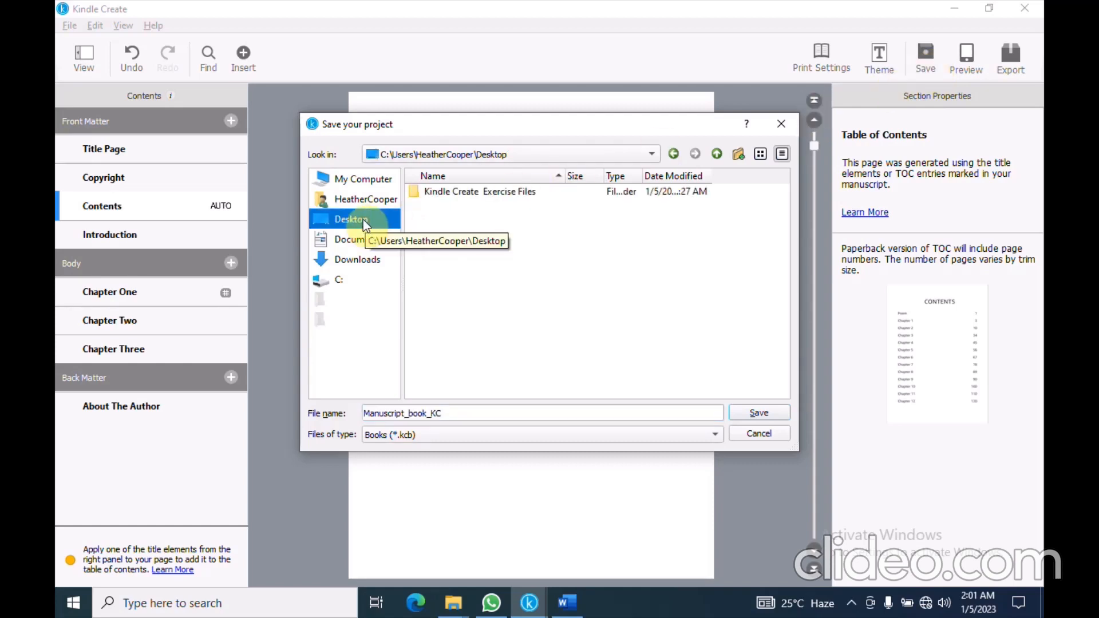
left_click(759, 412)
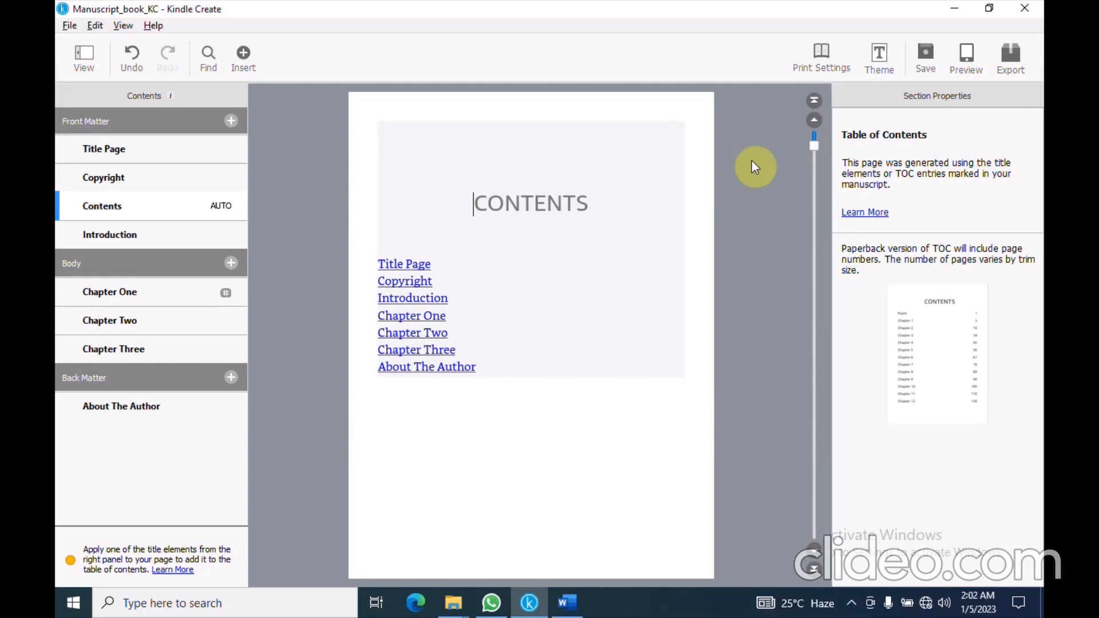
left_click(955, 8)
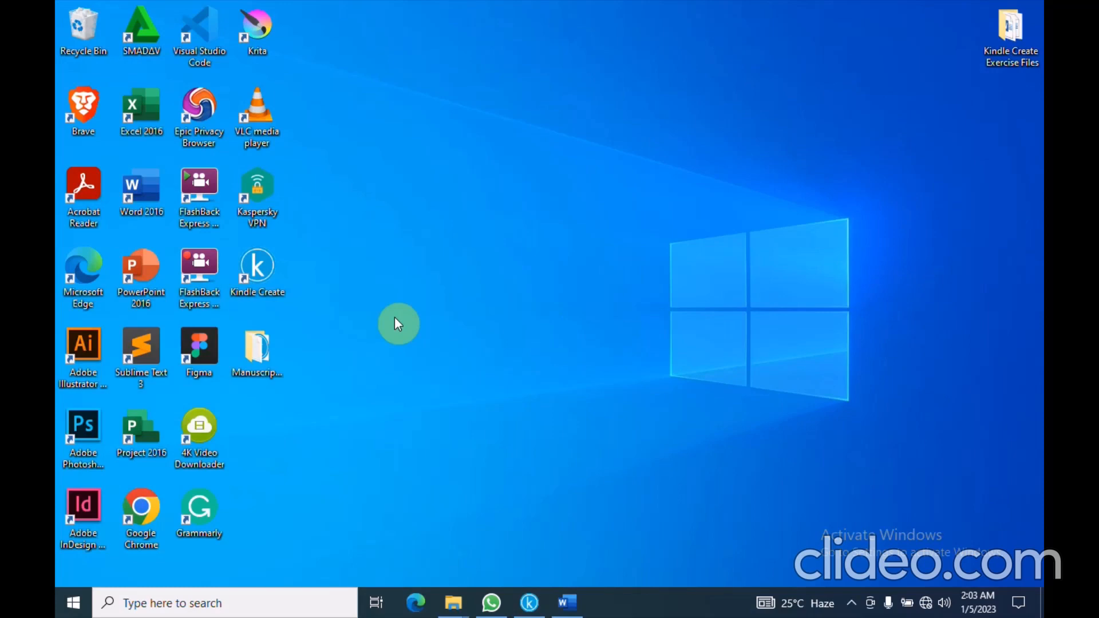
Inspect the saved project in the Manuscript_book_KC desktop folder, then go back to Kindle Create
double_click(256, 352)
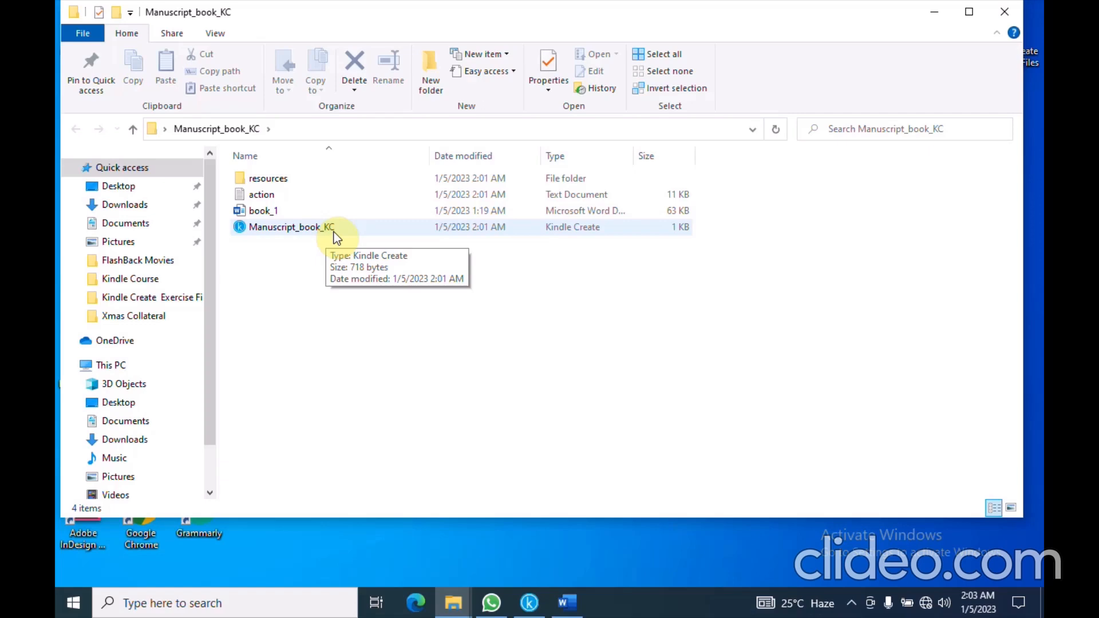
left_click(530, 601)
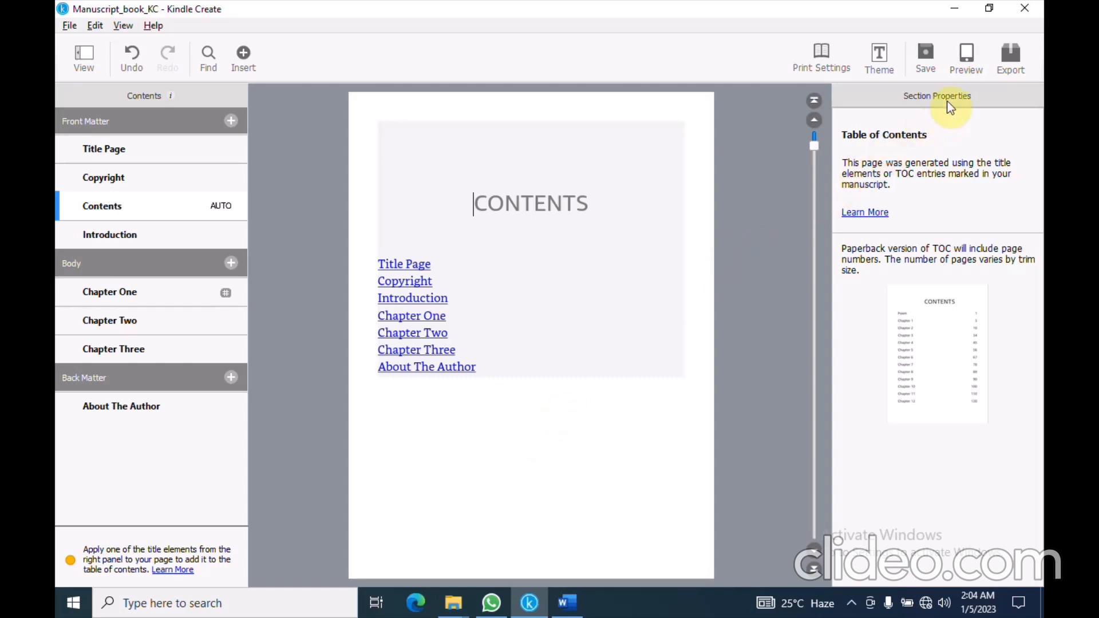
left_click(979, 50)
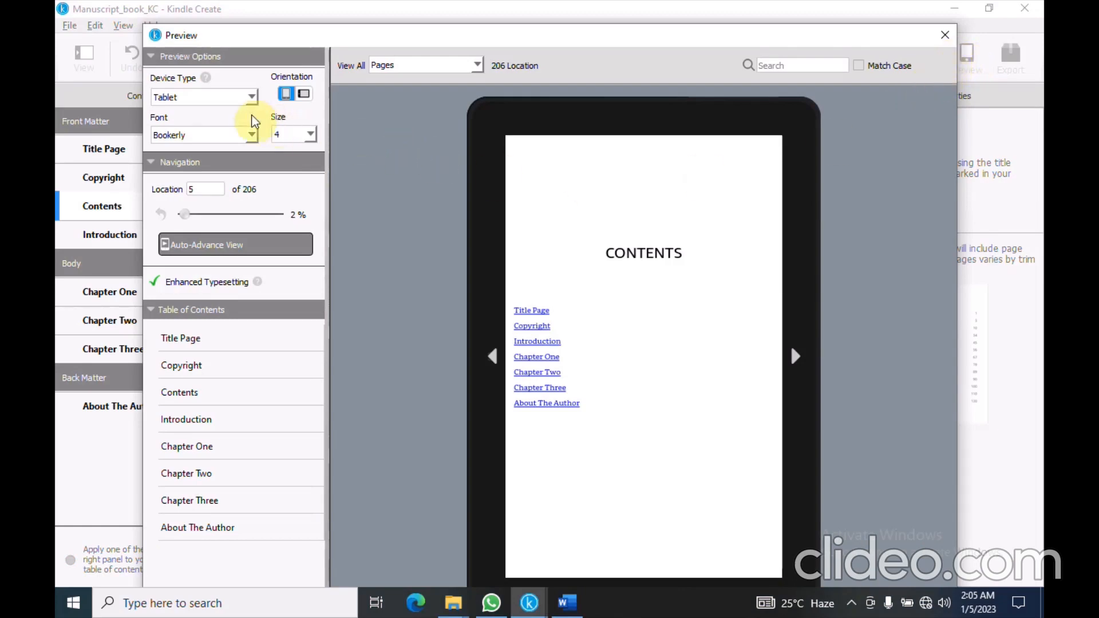
left_click(250, 98)
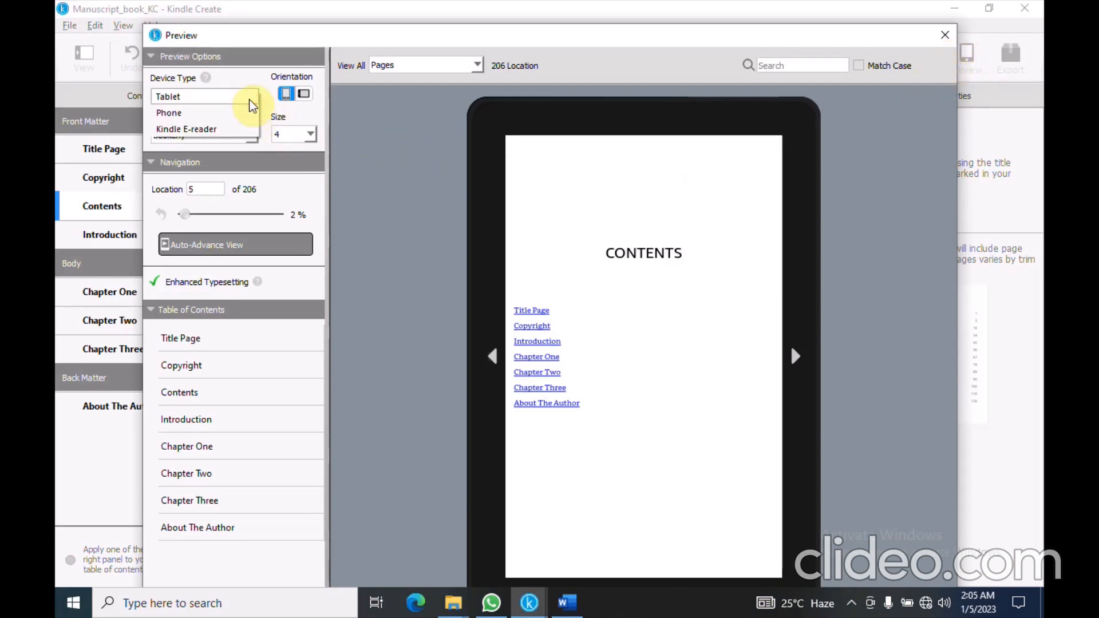
left_click(199, 129)
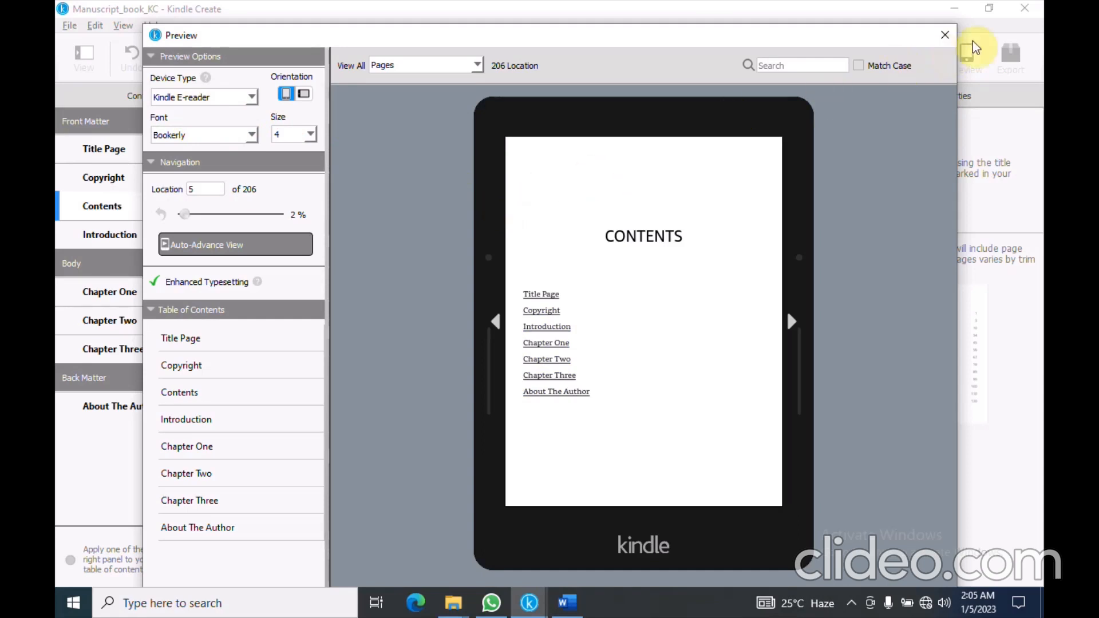
left_click(948, 39)
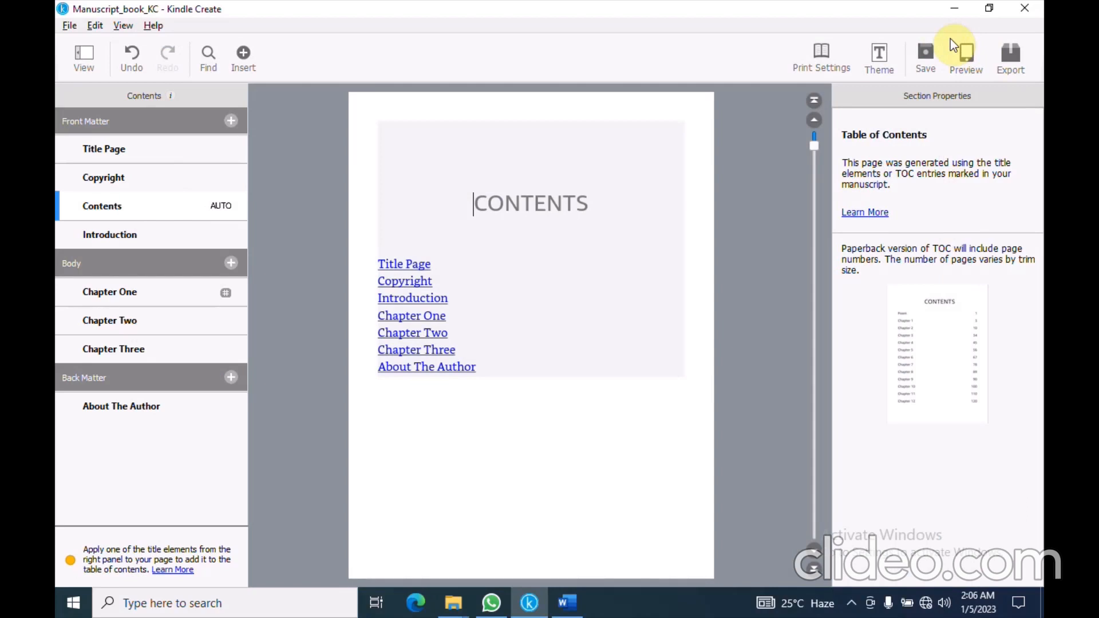
Export the book in KPF and EPUB formats to the Desktop's Manuscript_book_KC folder
left_click(1022, 65)
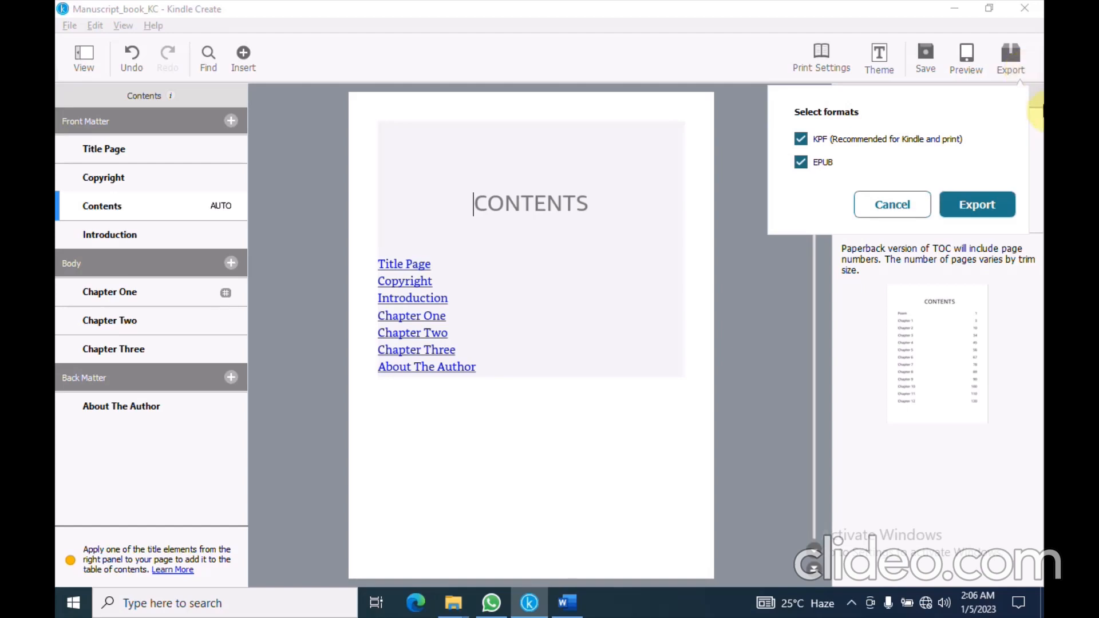
left_click(995, 204)
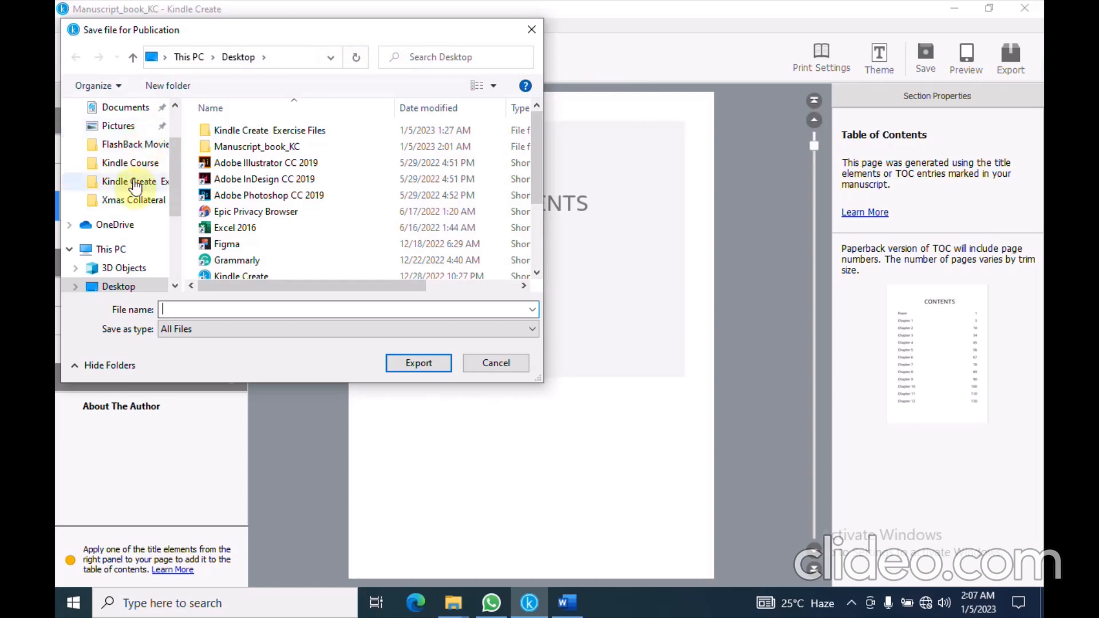
scroll(141, 206, "down", 1)
left_click(120, 252)
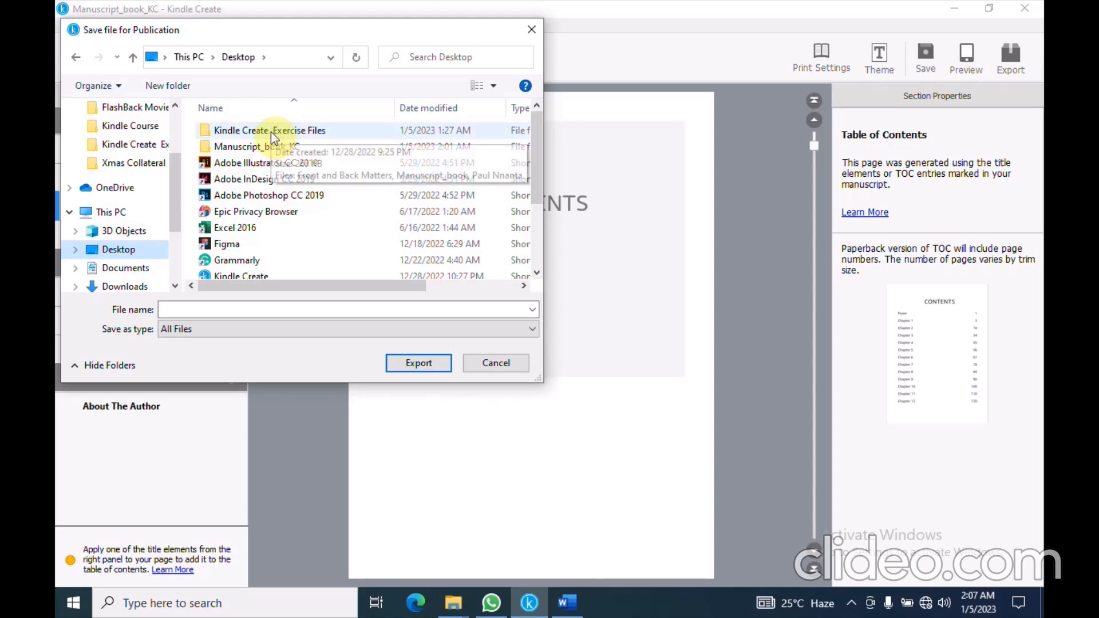
double_click(270, 149)
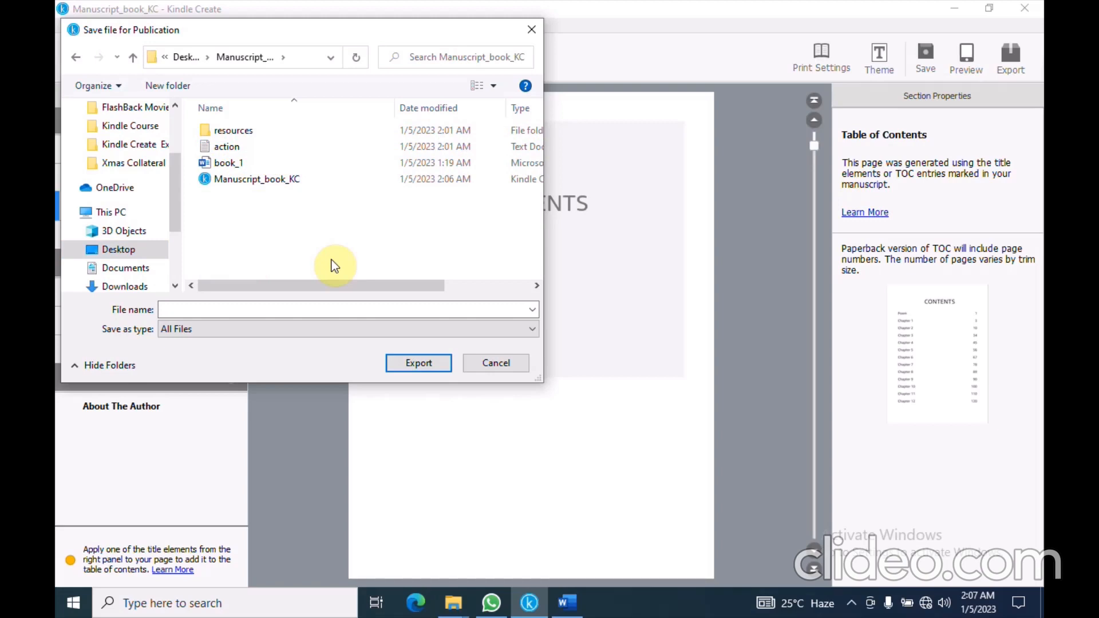
Name the export 'Lazy Tortoise', export it, dismiss the ready-to-publish message and minimise Kindle Create
left_click(170, 309)
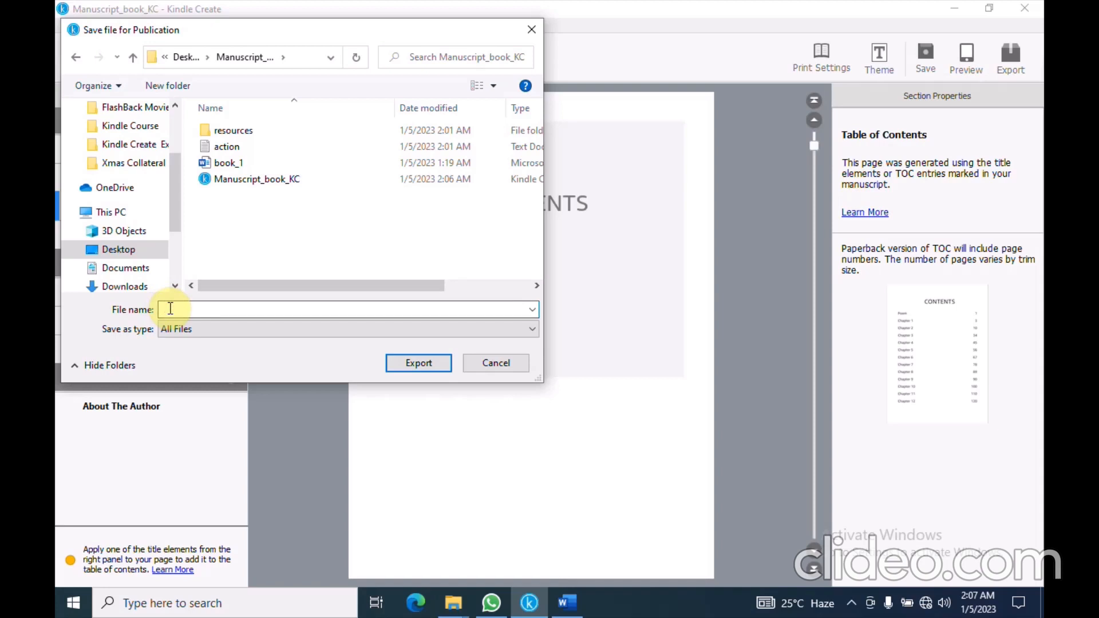
type("Lazy")
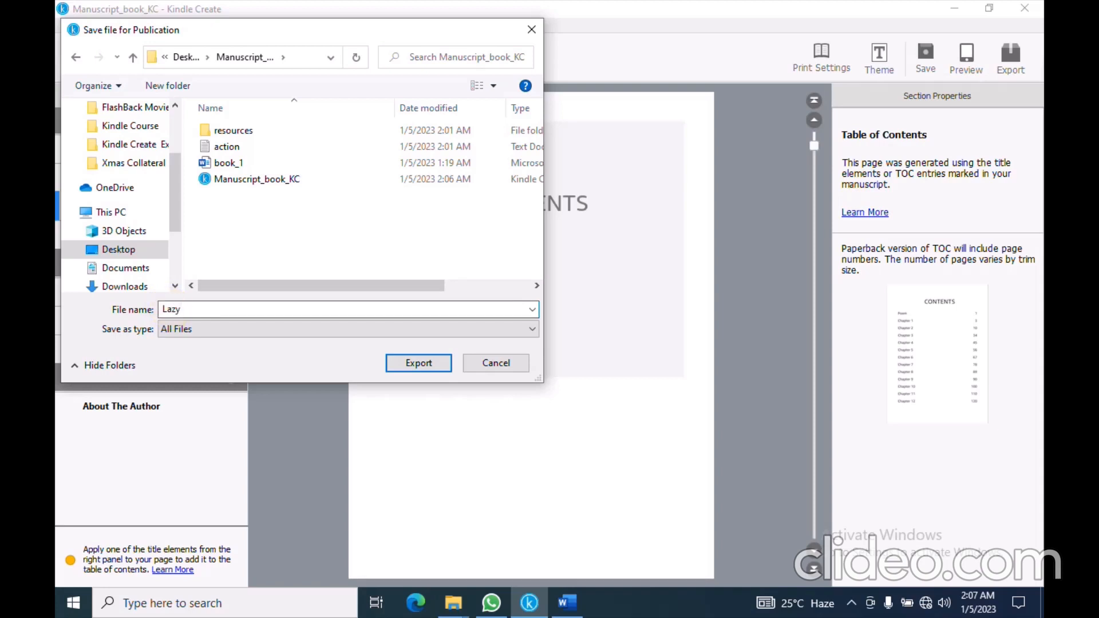
type(" Tortoise")
left_click(414, 364)
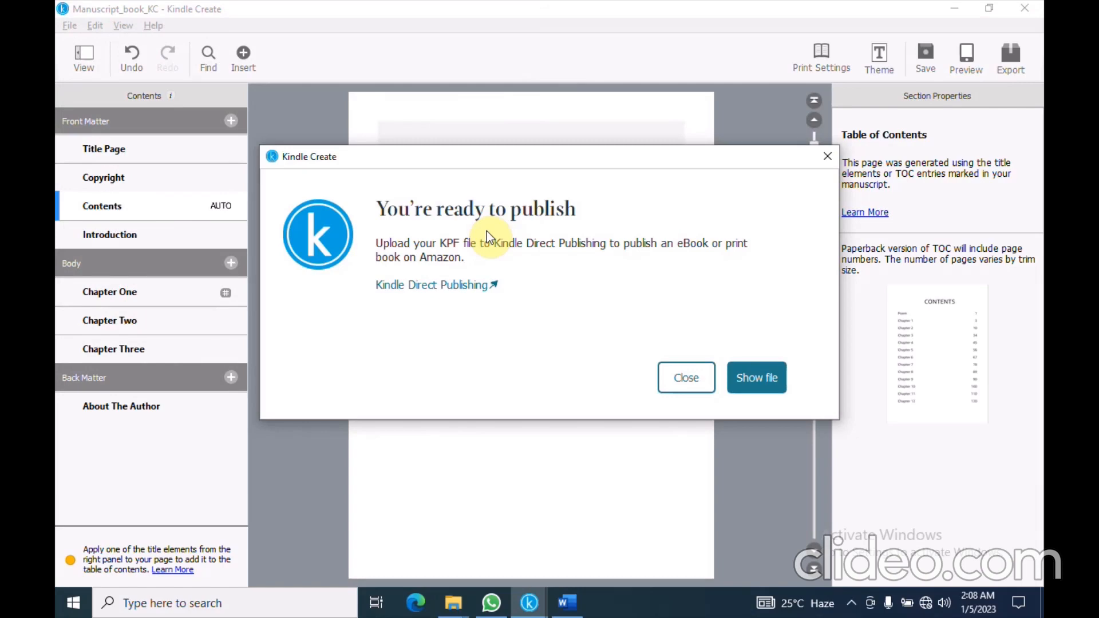
left_click(682, 378)
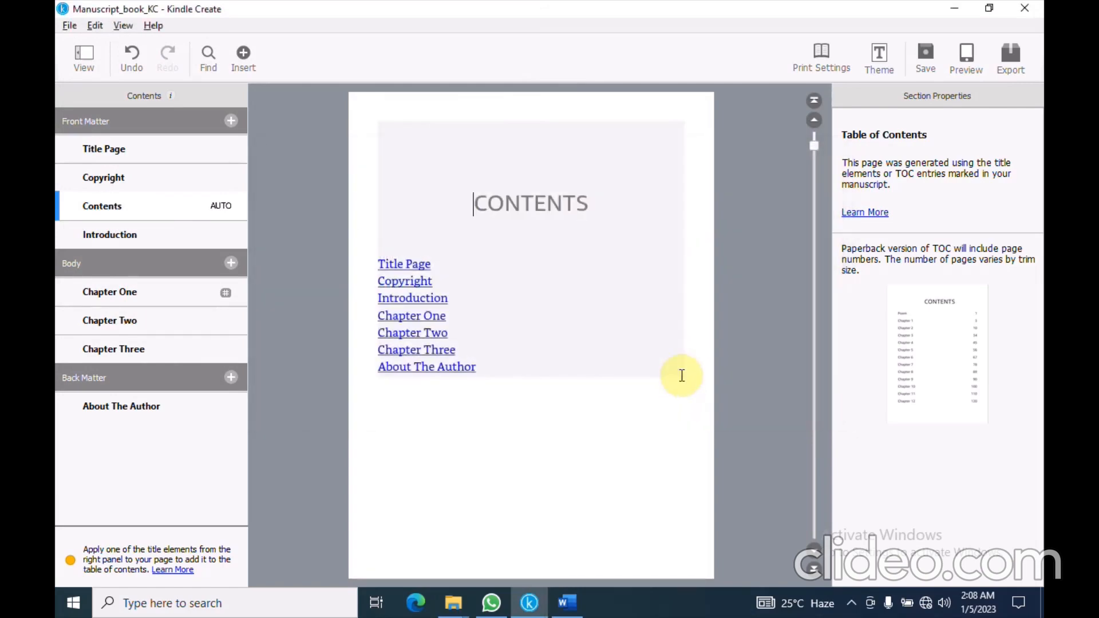
left_click(955, 9)
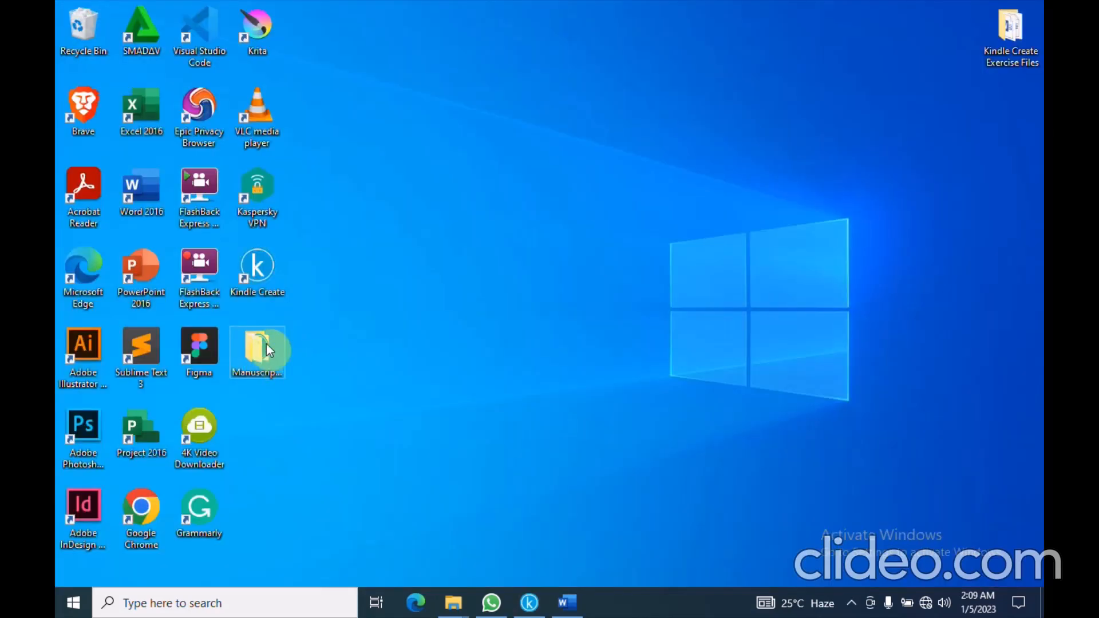
Check that the EPUB and KPF folders in Manuscript_book_KC each hold the Lazy Tortoise export
left_click(262, 355)
double_click(262, 355)
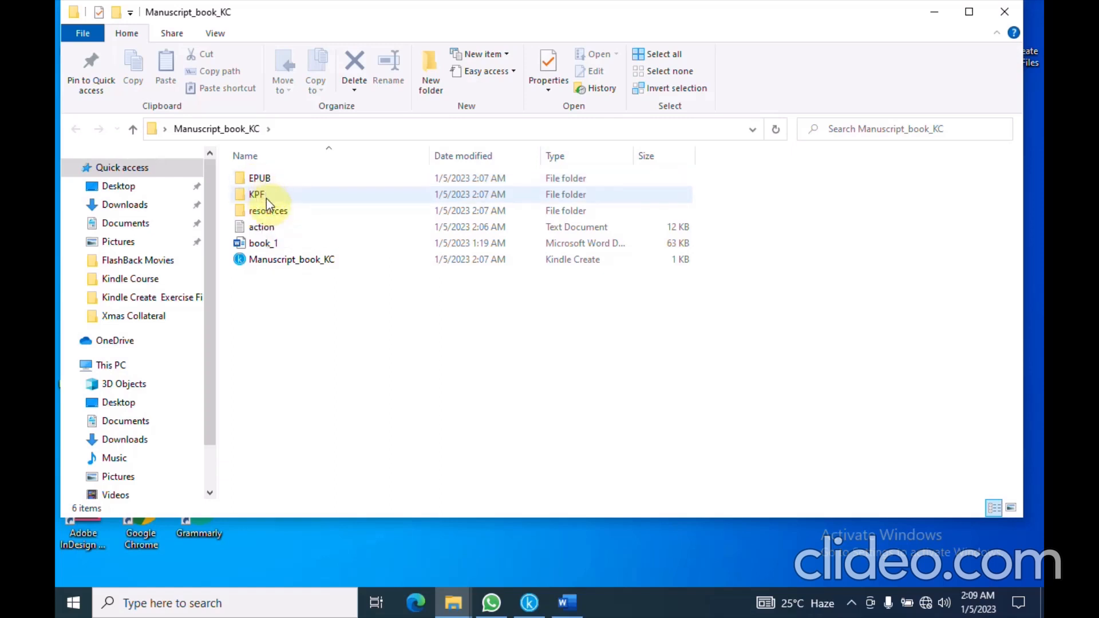
double_click(257, 180)
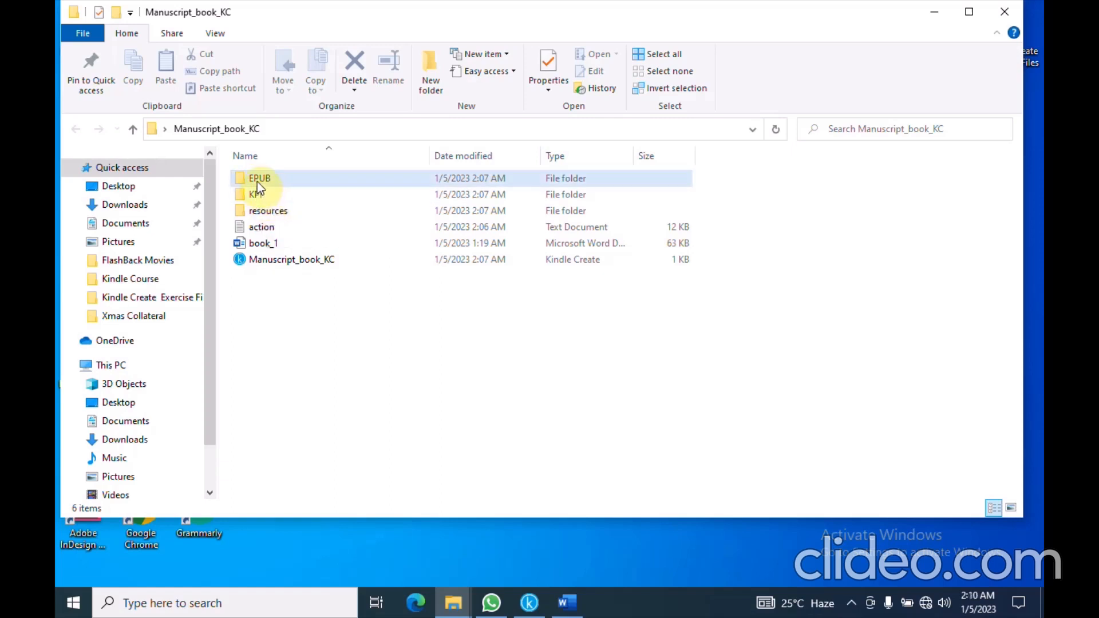
double_click(268, 181)
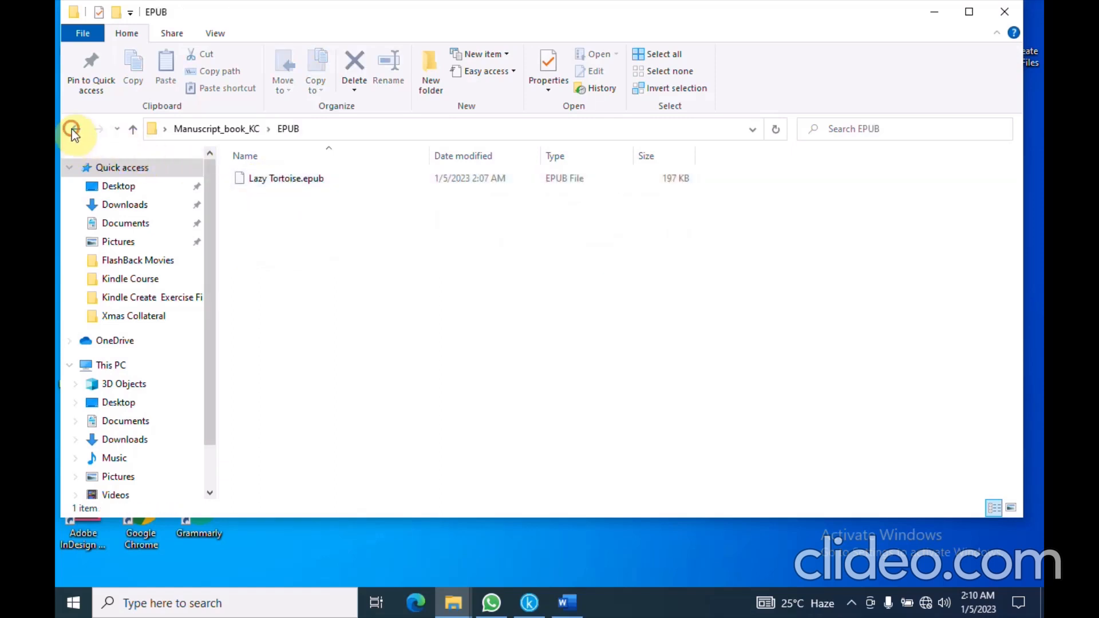
left_click(75, 128)
double_click(262, 195)
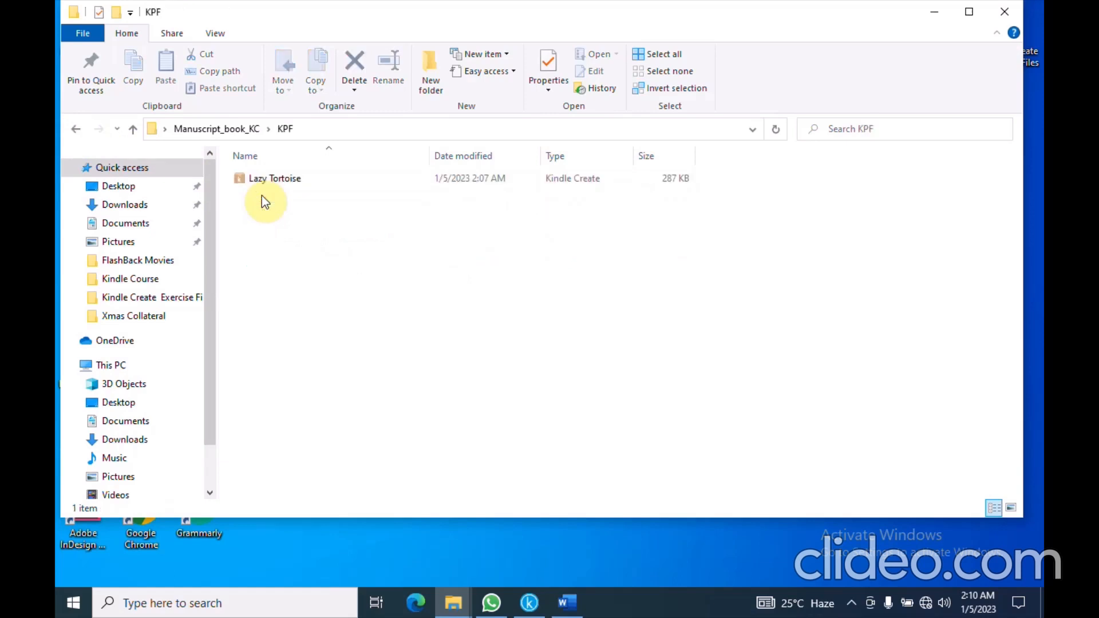
left_click(75, 130)
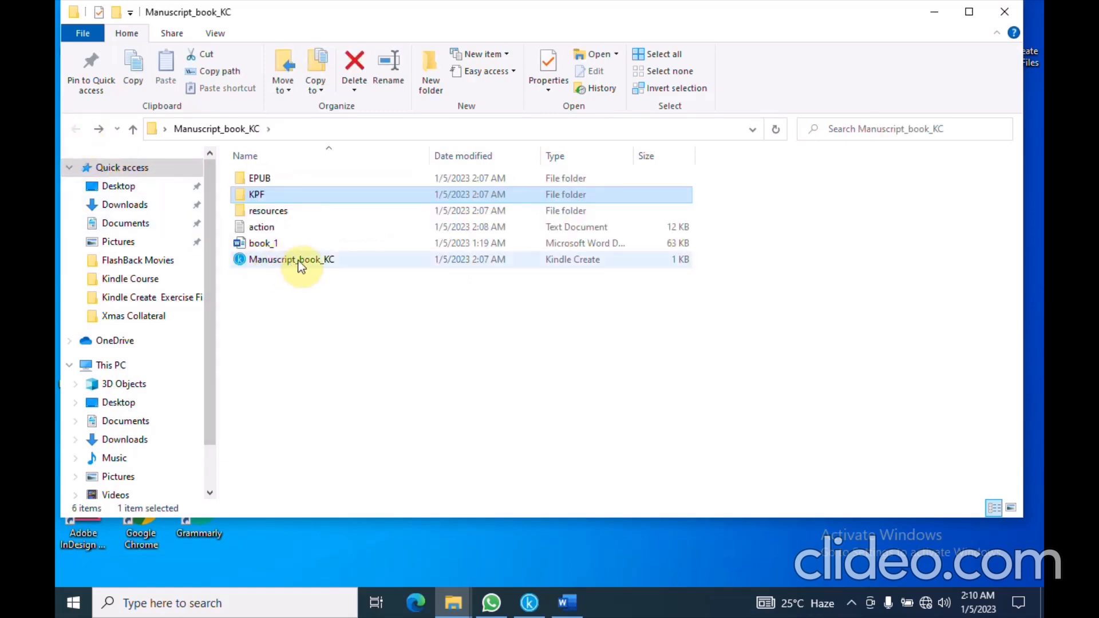